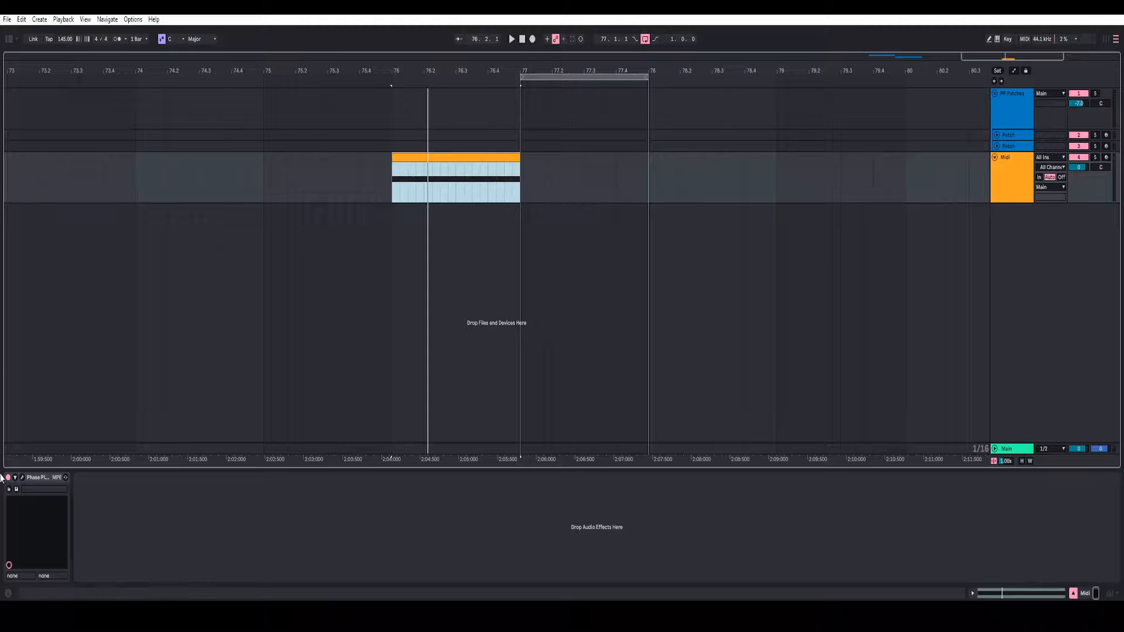
Step: Open the Phase Plant synth on the Midi track and add an Analog oscillator set to a triangle wave
click(22, 477)
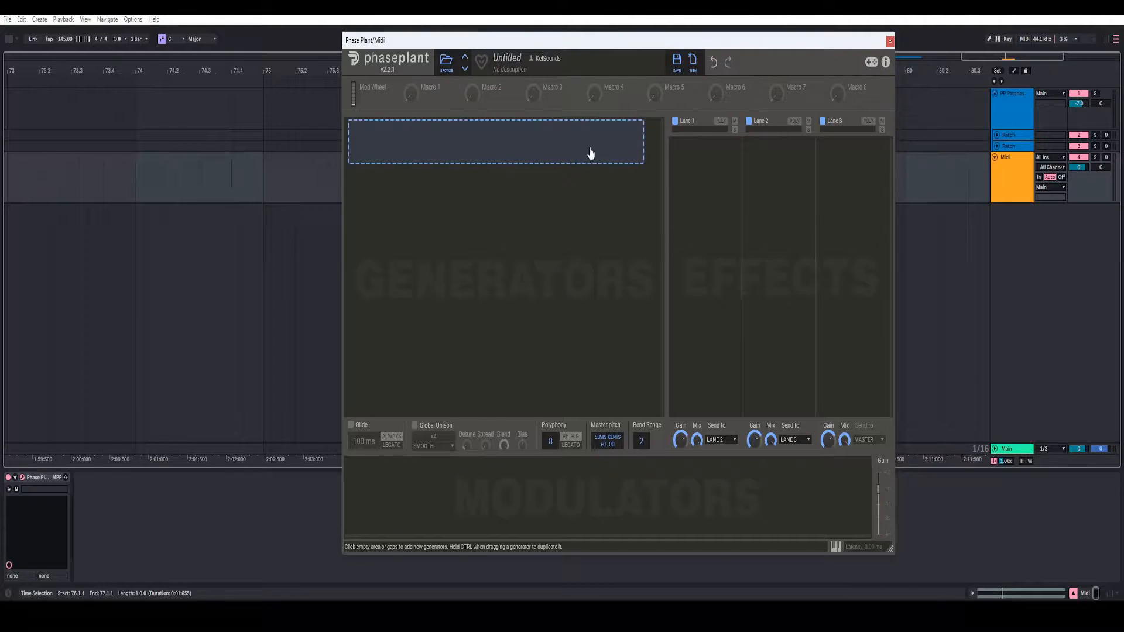
click(619, 139)
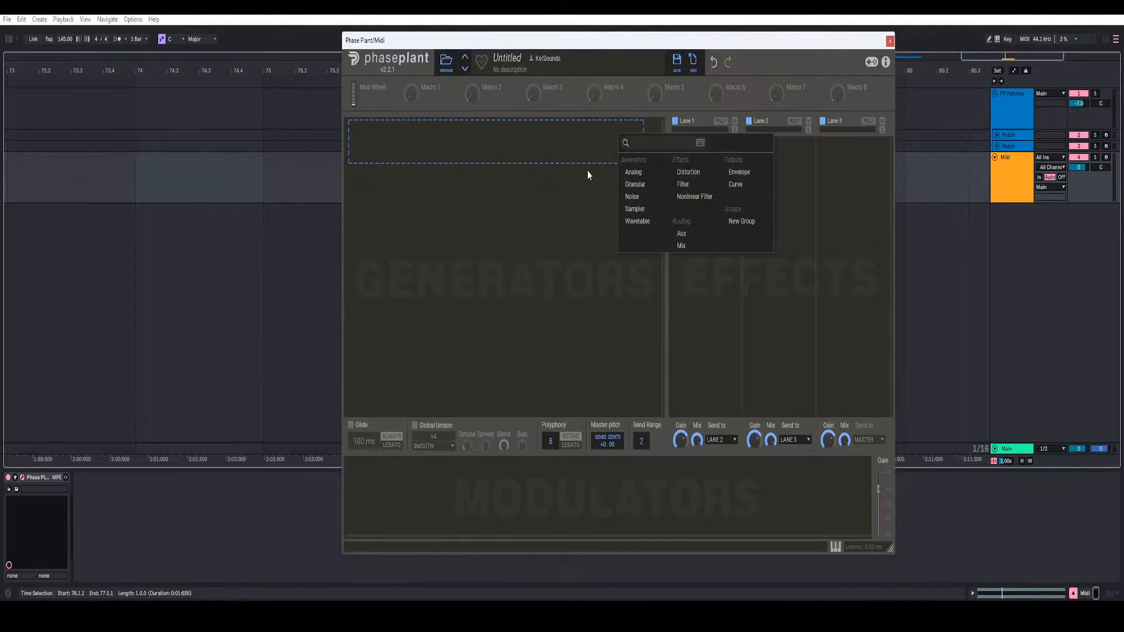
click(633, 172)
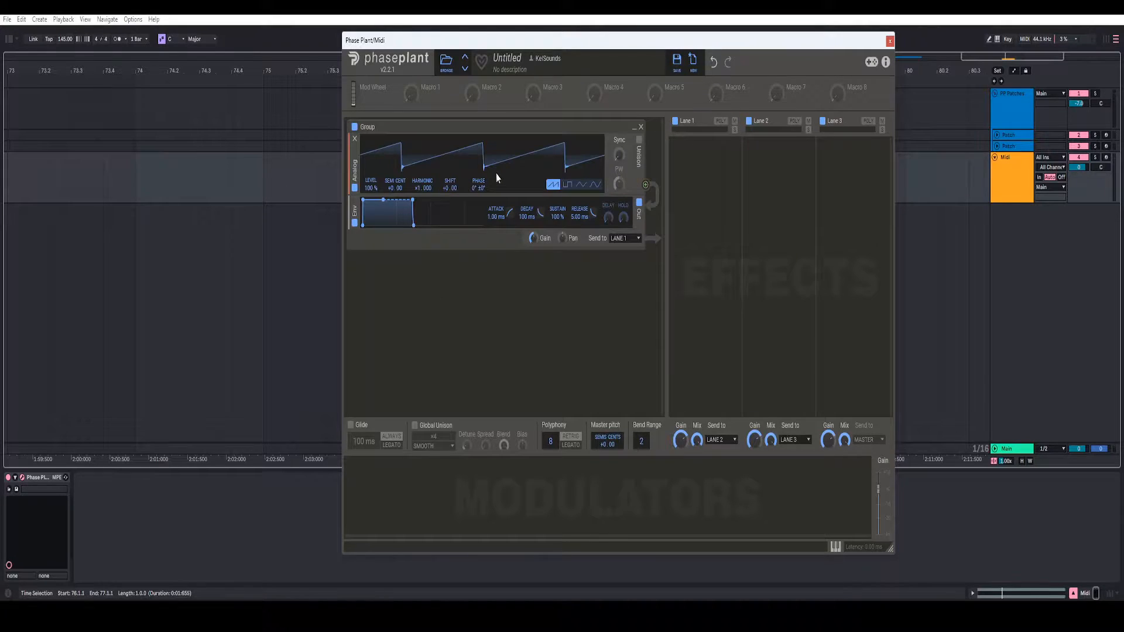
click(580, 185)
Step: Create a second generator group containing an Analog oscillator with a triangle wave
click(475, 294)
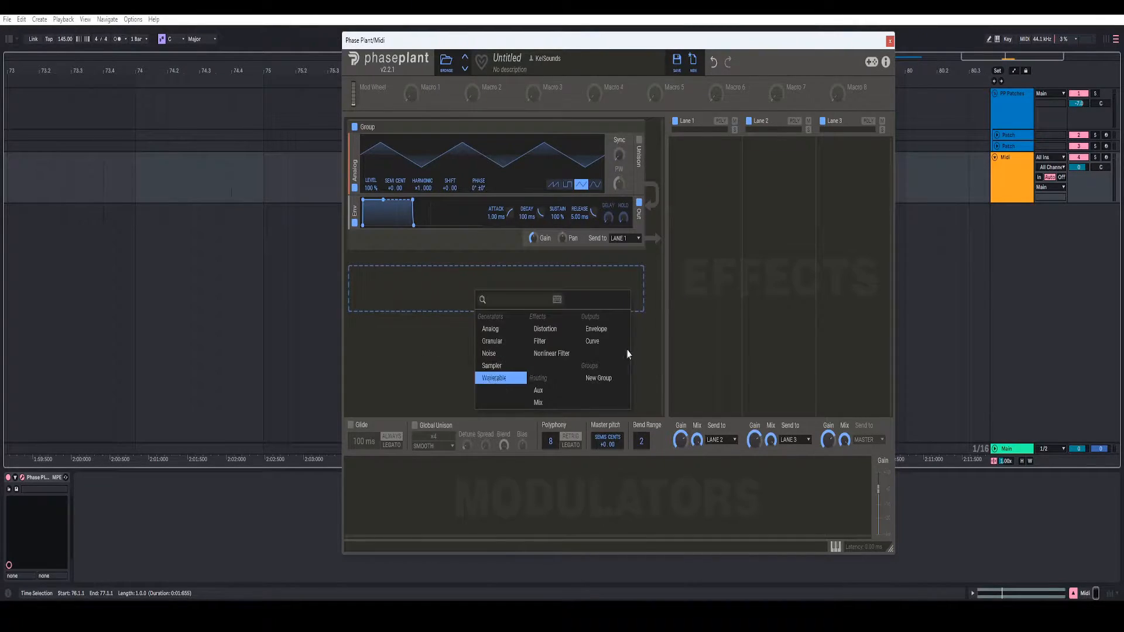
click(592, 380)
click(522, 287)
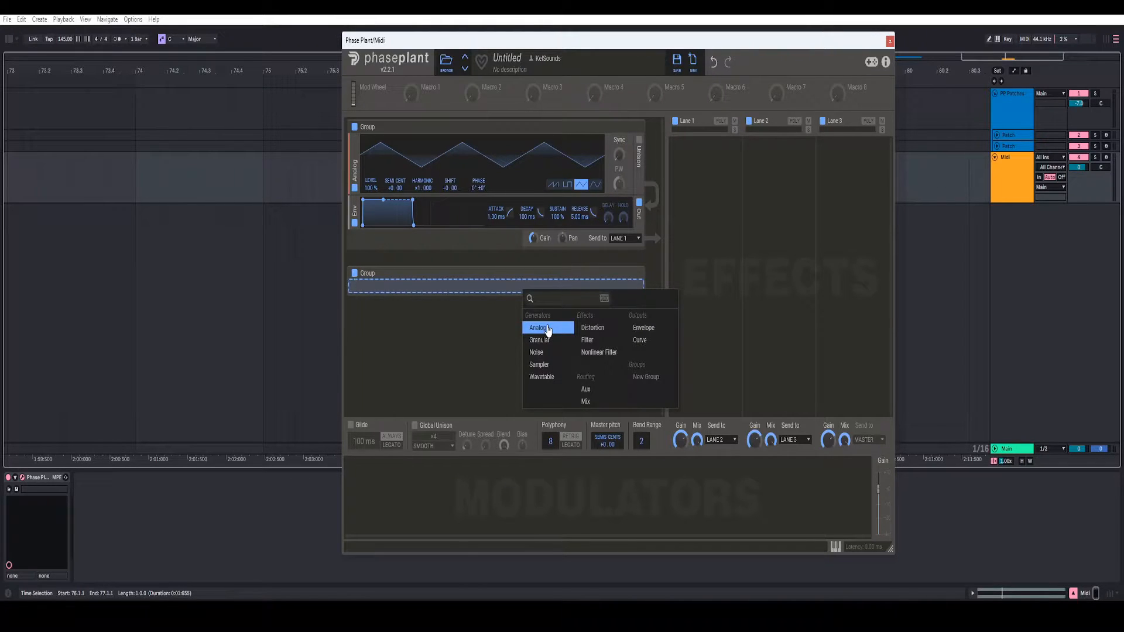
click(547, 329)
click(581, 332)
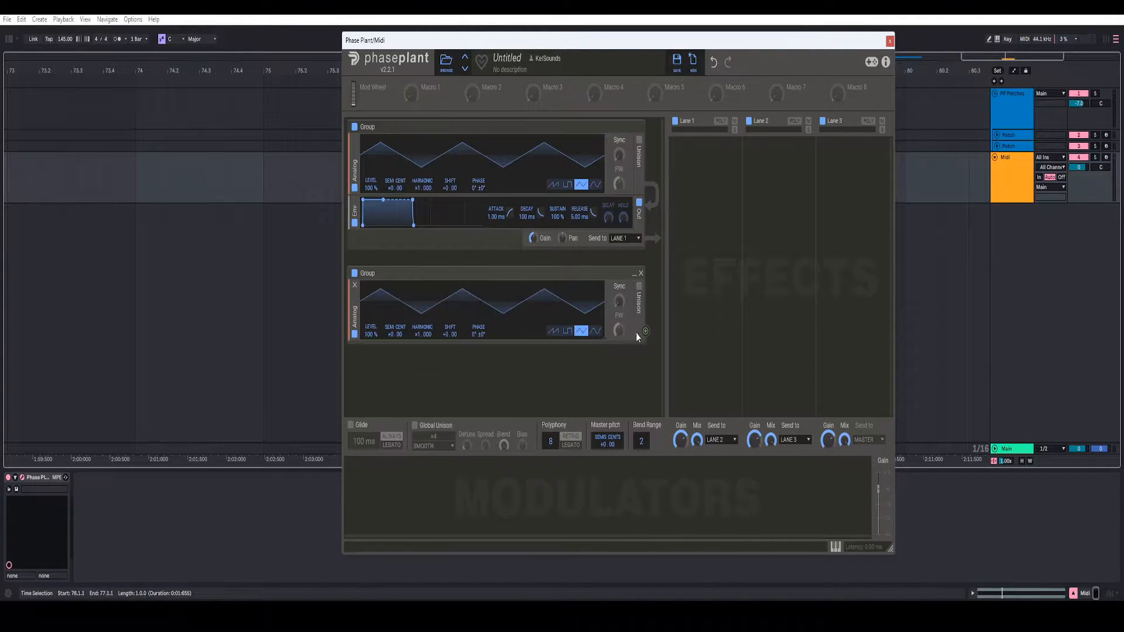
Step: Route the second group's Analog output to the first oscillator's phase with a modulation depth of 220°
drag(645, 331, 477, 198)
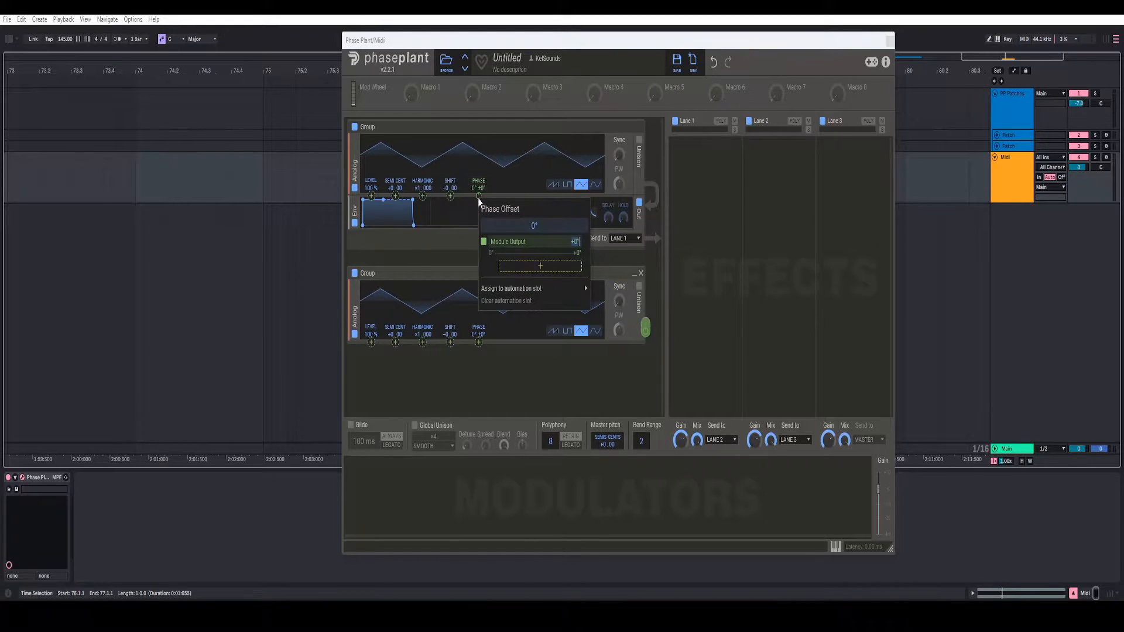
text(220)
key(Return)
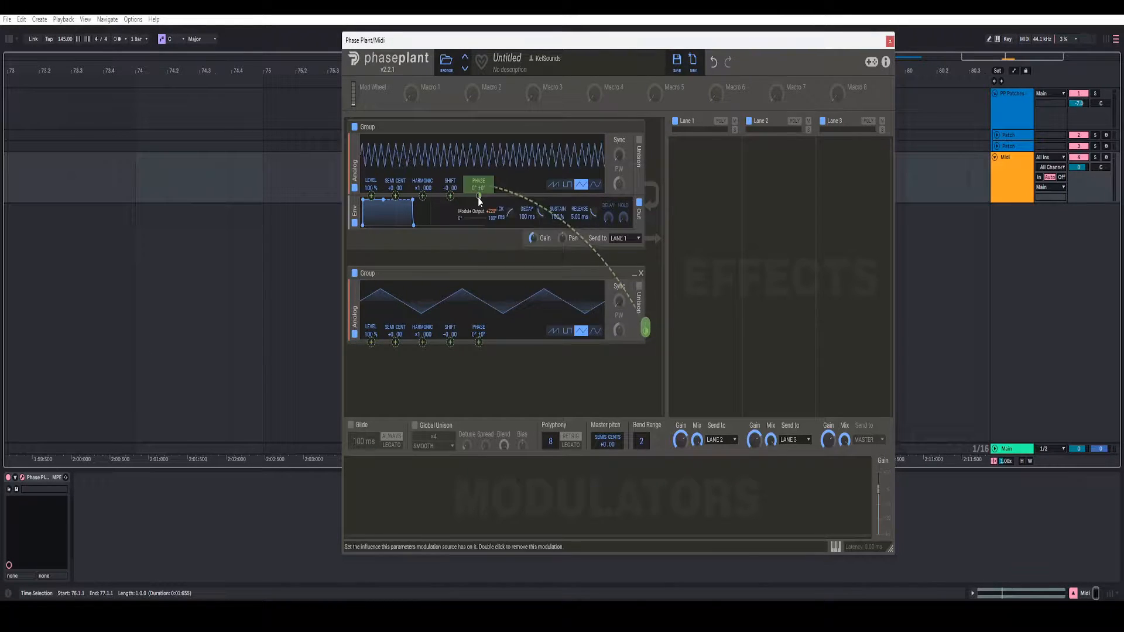
Step: Assign Macro 1 to scale the phase modulation amount on the first oscillator and try the knob
drag(412, 93, 553, 145)
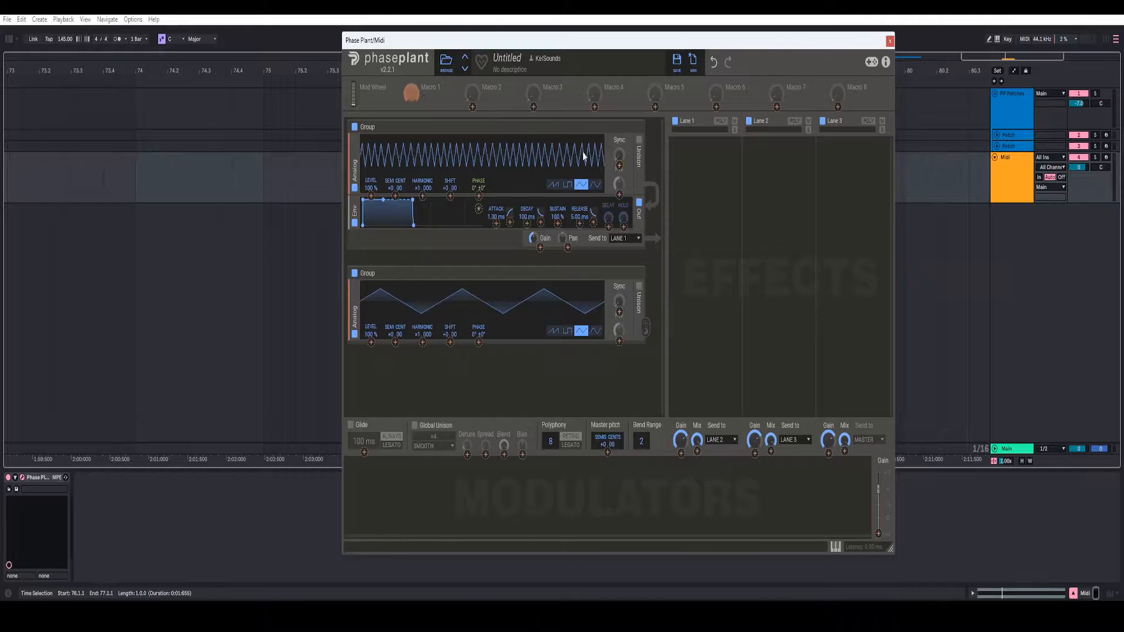
click(479, 209)
click(412, 95)
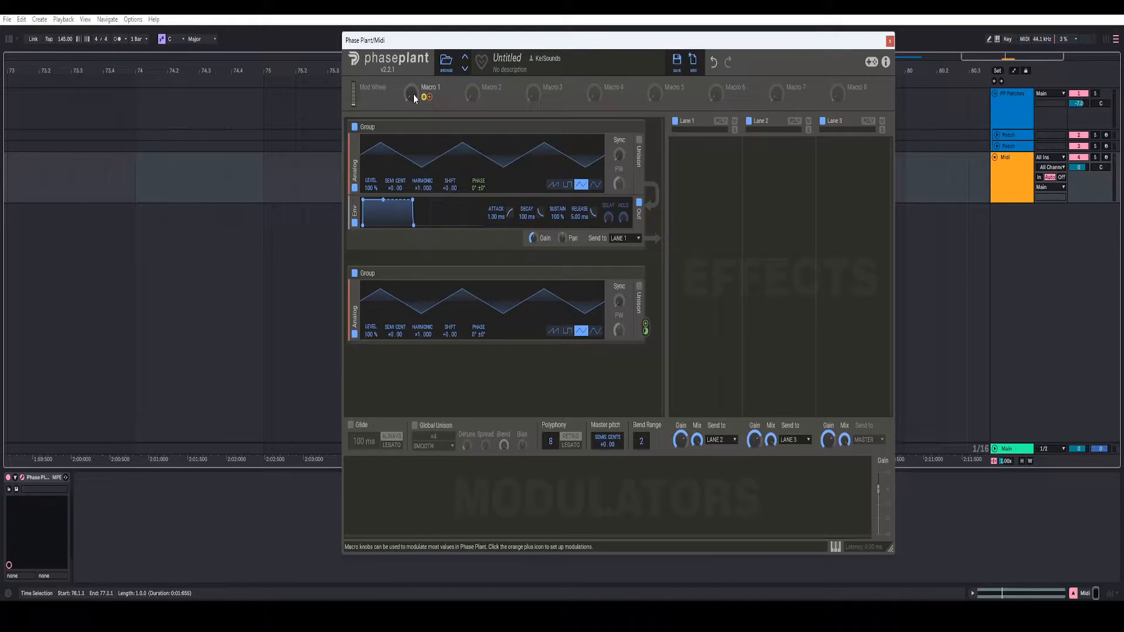
mouse_move(411, 93)
mouse_down()
mouse_move(411, 36)
mouse_move(411, 105)
mouse_up()
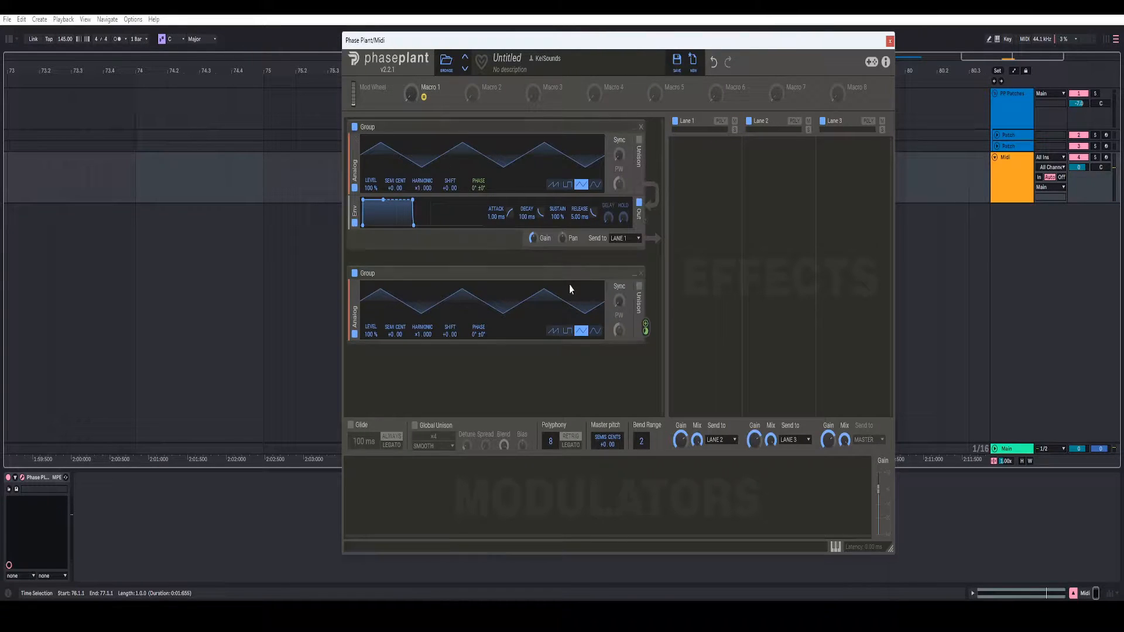
Step: Add a Wavetable oscillator to the second group and route its output to modulate the first oscillator's level
click(517, 350)
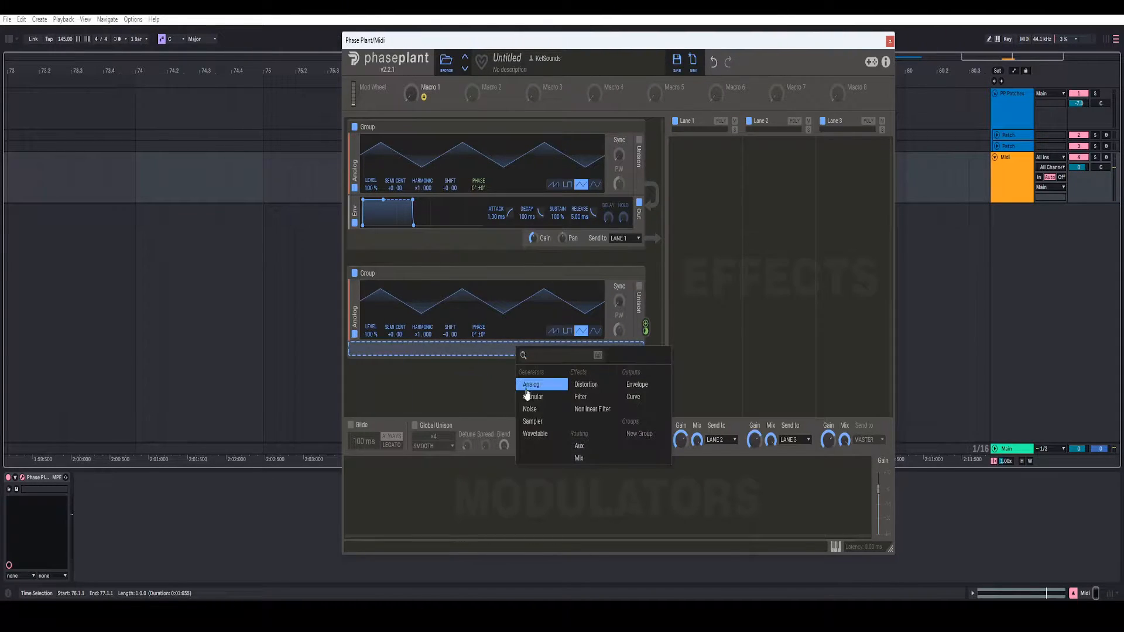
click(535, 433)
click(646, 394)
click(371, 196)
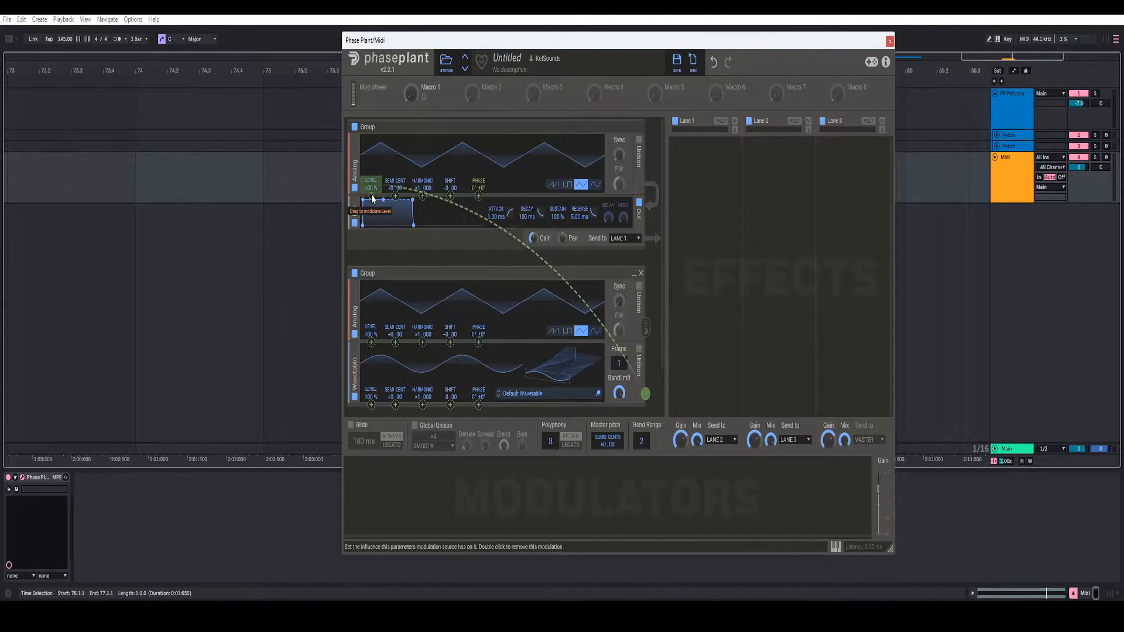
click(371, 195)
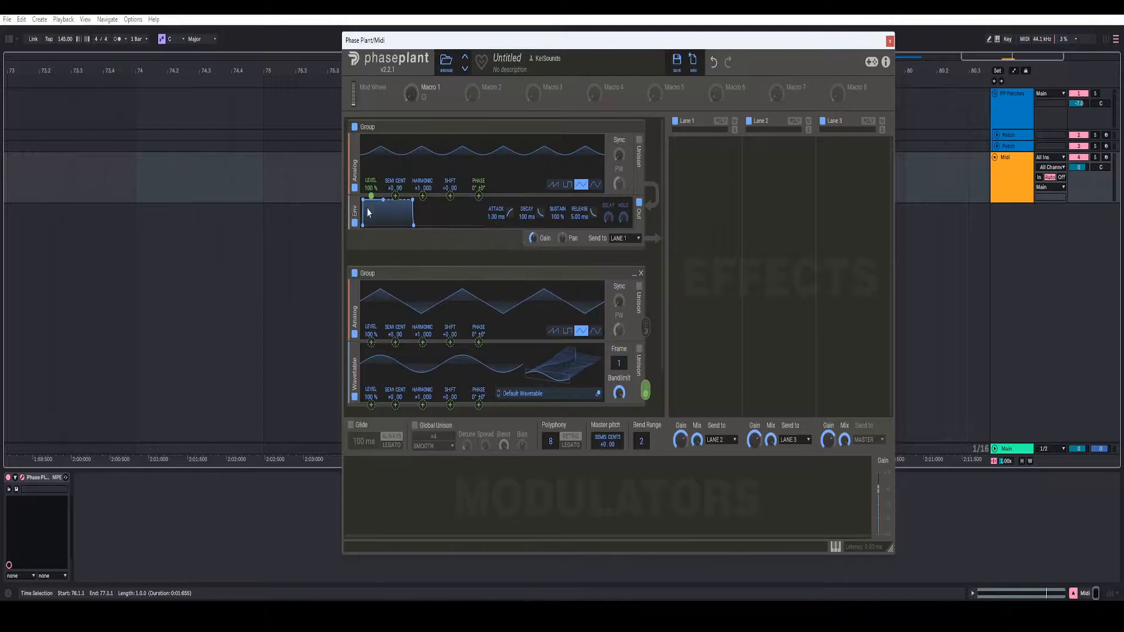
Step: Redraw all 256 wavetable frames with the Pen tool as a snapped triangle from 0% at the edges to 100% at the middle
click(450, 371)
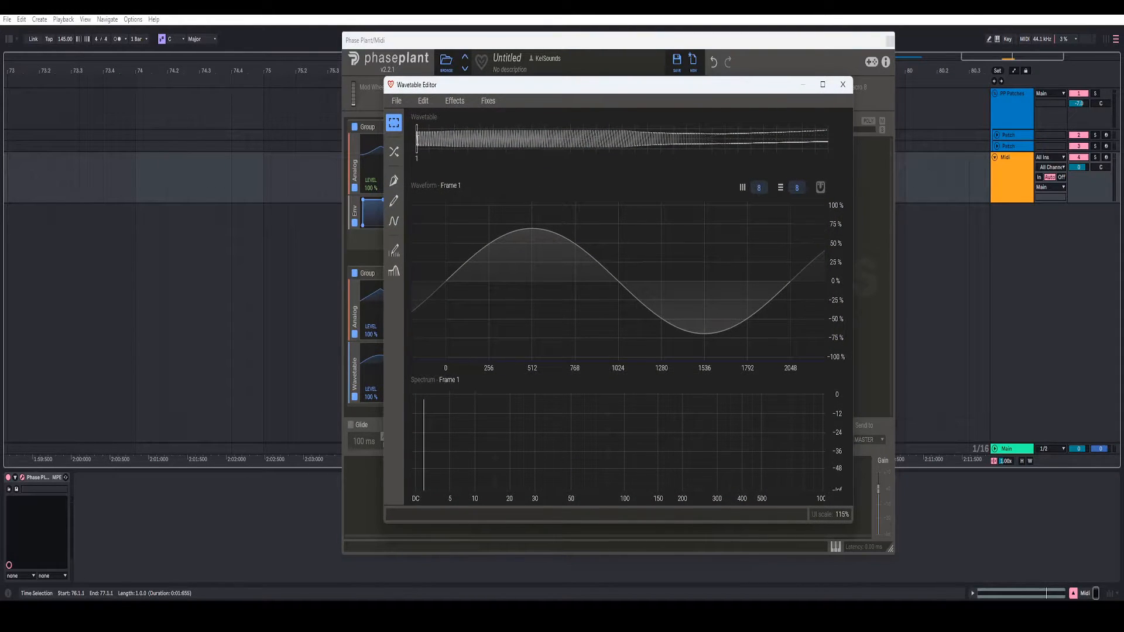
drag(416, 138, 1071, 150)
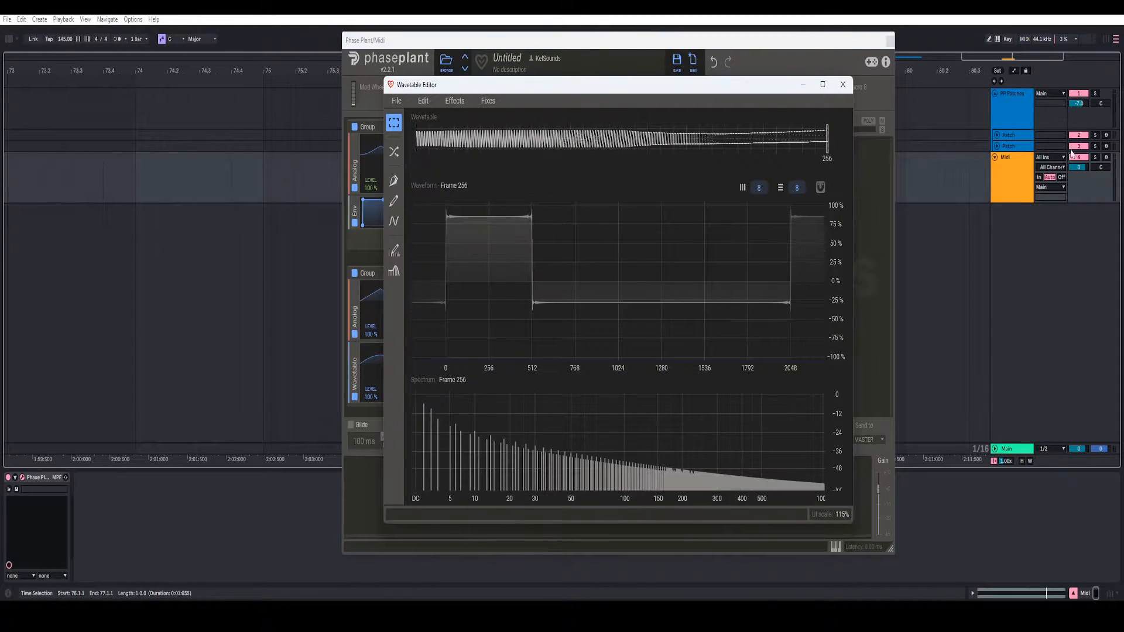
click(393, 181)
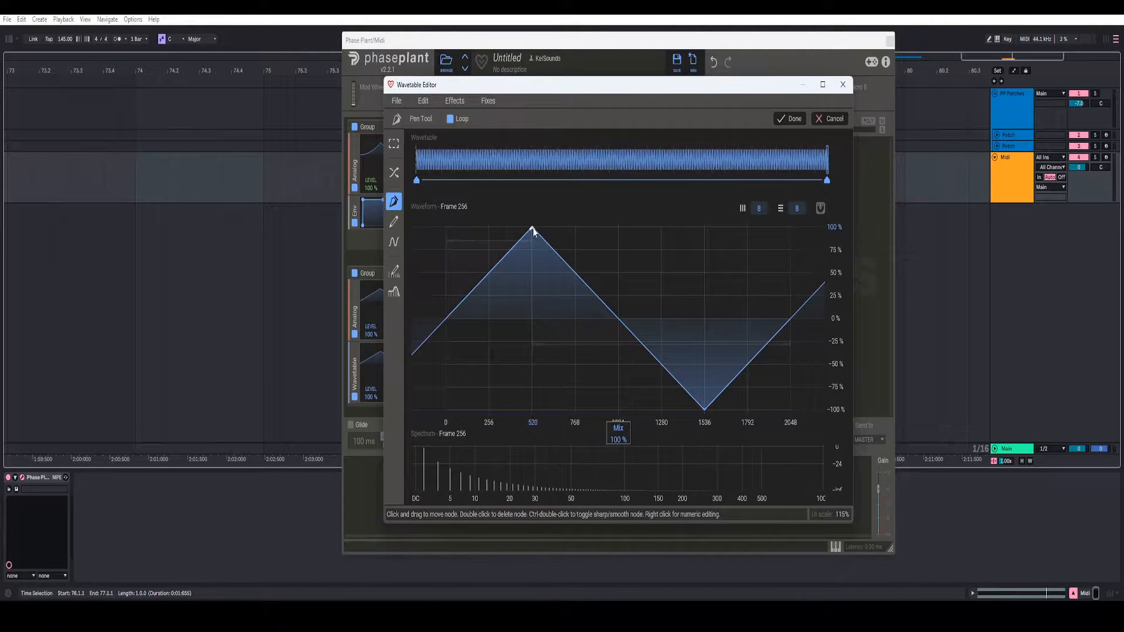
drag(532, 231, 446, 319)
click(820, 208)
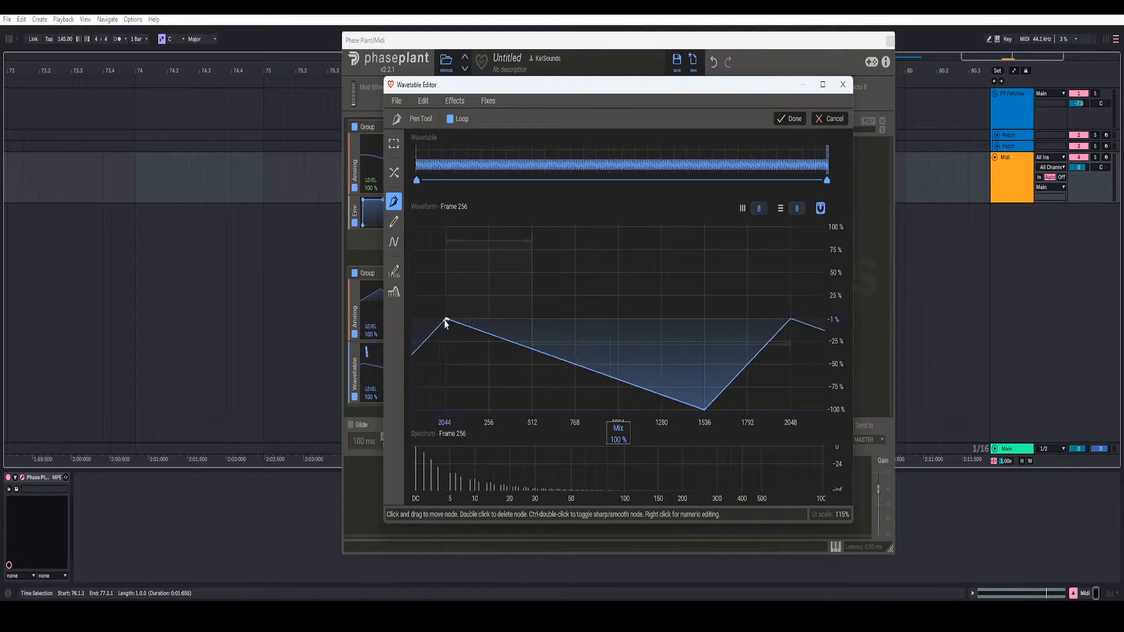
drag(666, 403, 620, 200)
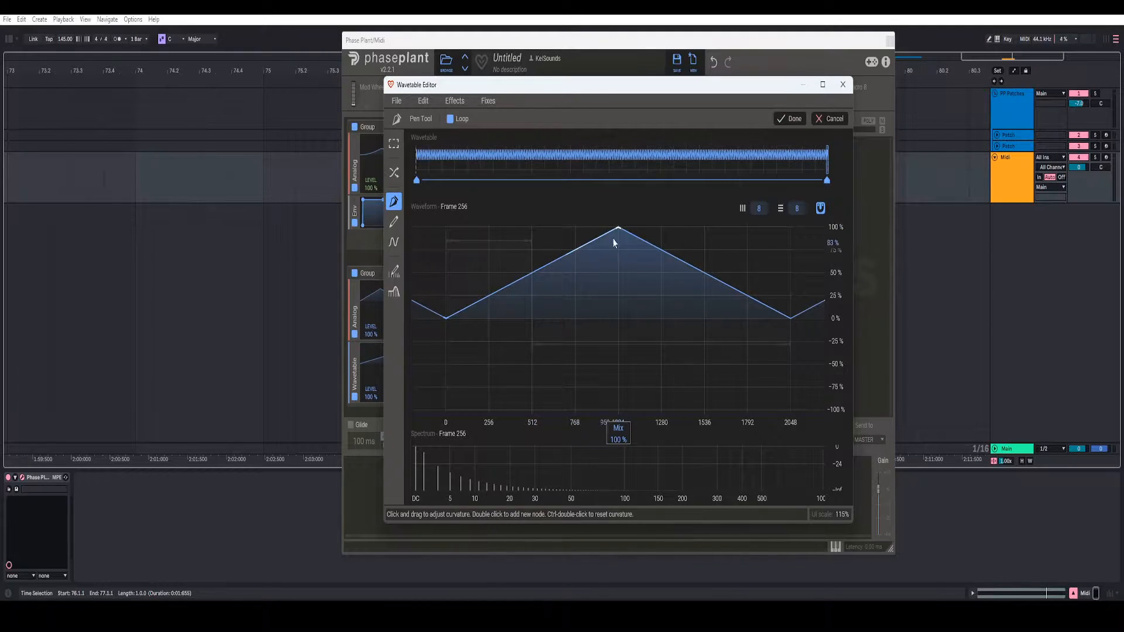
click(786, 120)
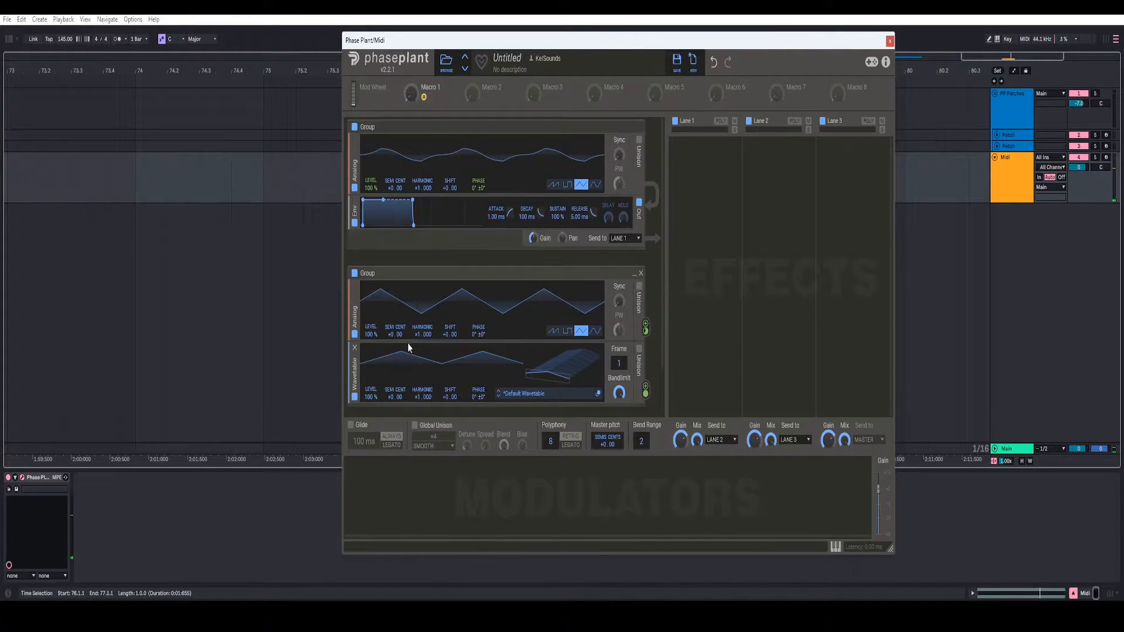
Step: Set the second group's Analog oscillator harmonic to x2.000 and turn up Macro 1
mouse_move(418, 334)
mouse_down()
mouse_move(417, 313)
mouse_move(419, 338)
mouse_up()
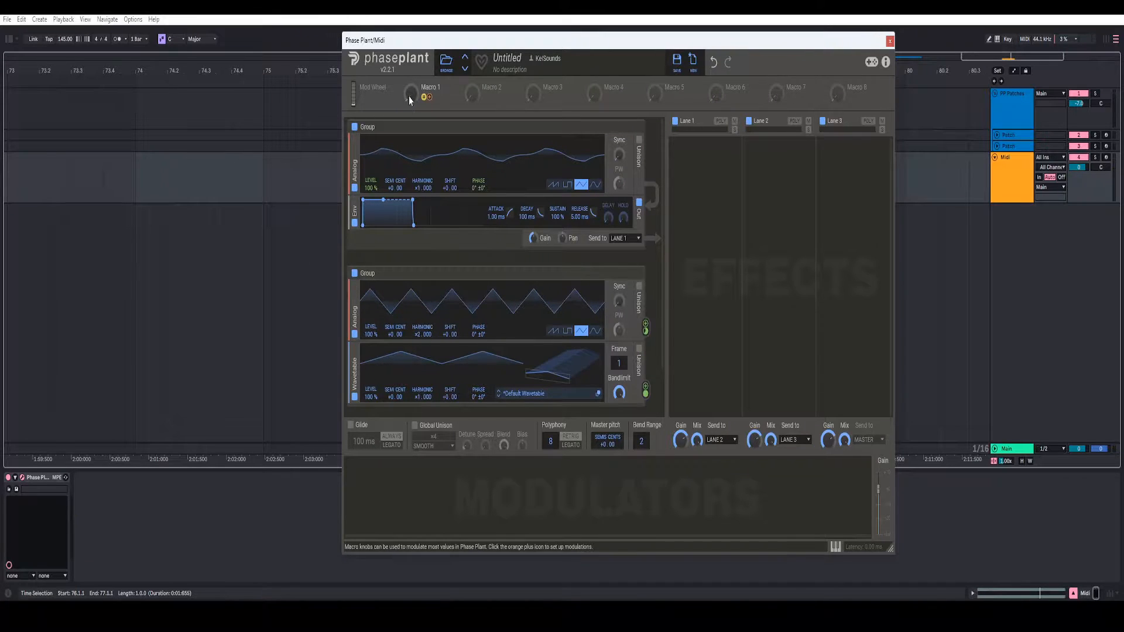
drag(410, 96, 410, 57)
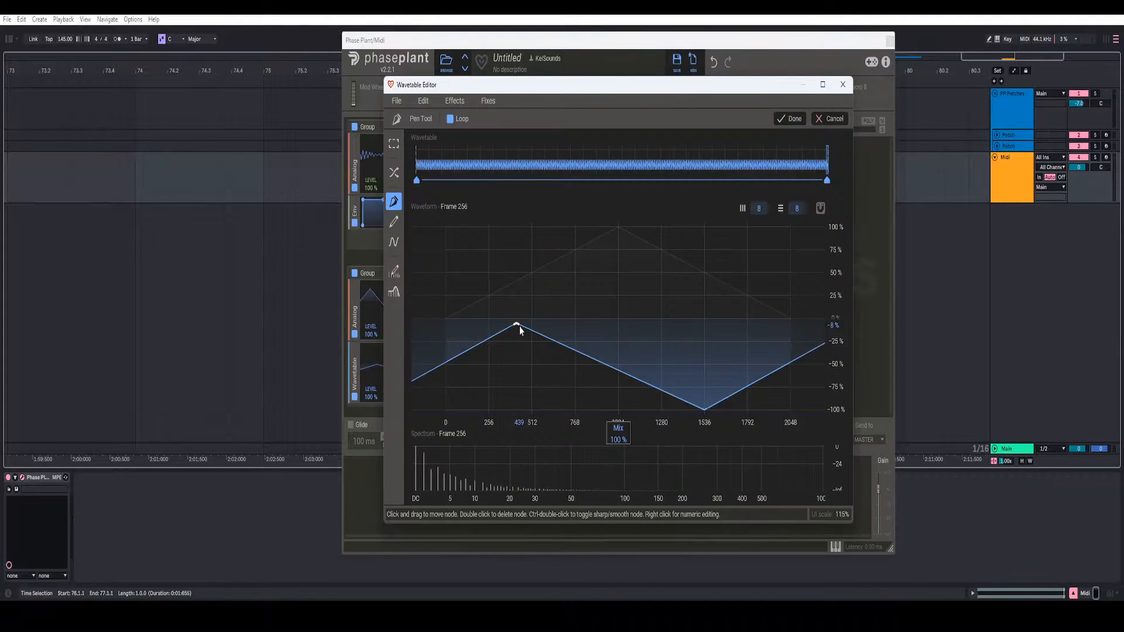
Step: Redraw the wavetable with the Pen tool as a rounded hump, 0% at the snapped edges, 100% at the middle, with both slopes curved outward
mouse_move(518, 325)
mouse_down()
mouse_move(583, 319)
mouse_move(497, 320)
mouse_move(519, 310)
mouse_up()
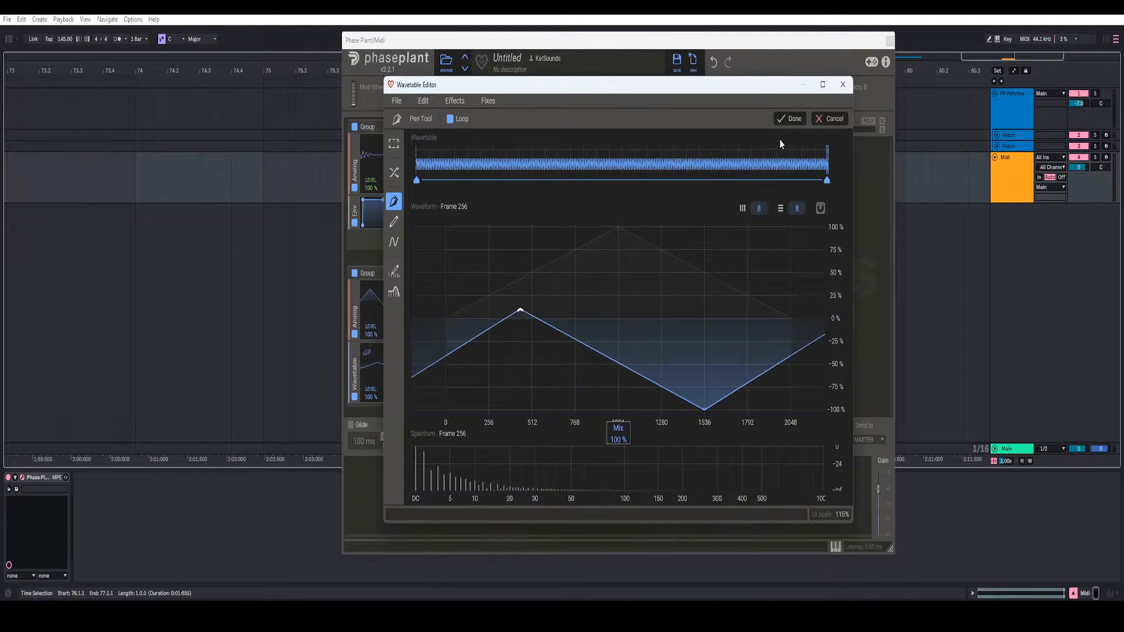
click(820, 208)
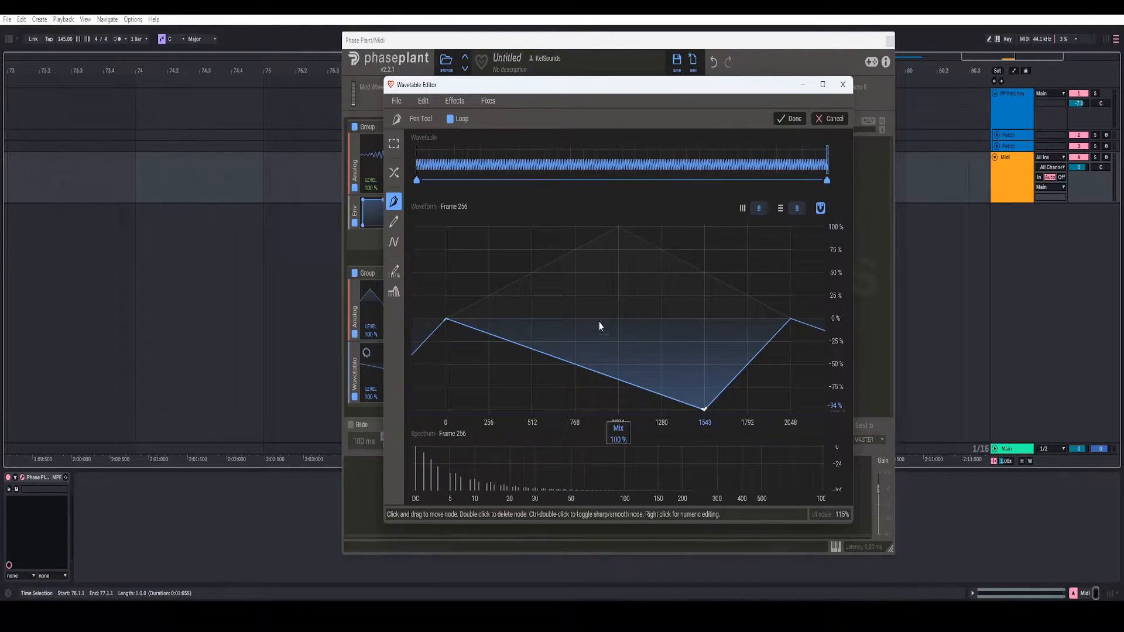
drag(704, 409, 613, 205)
drag(700, 283, 735, 206)
drag(560, 258, 541, 164)
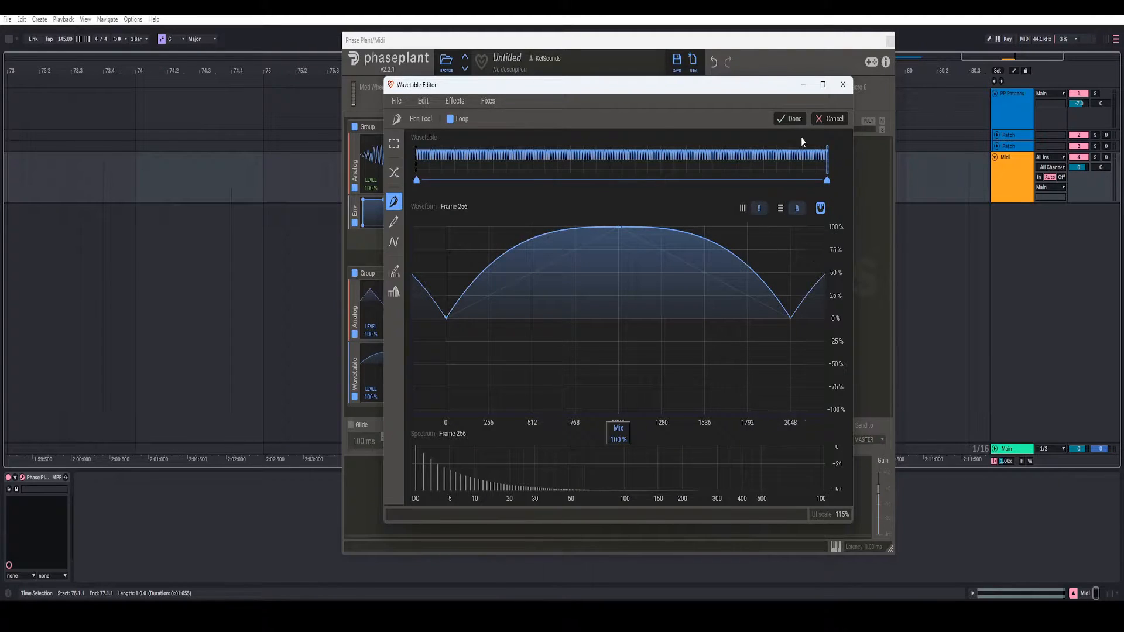
click(792, 118)
Step: Sweep Macro 1 down to 0% and back up to 100% to test the modulated sound
drag(411, 93, 411, 175)
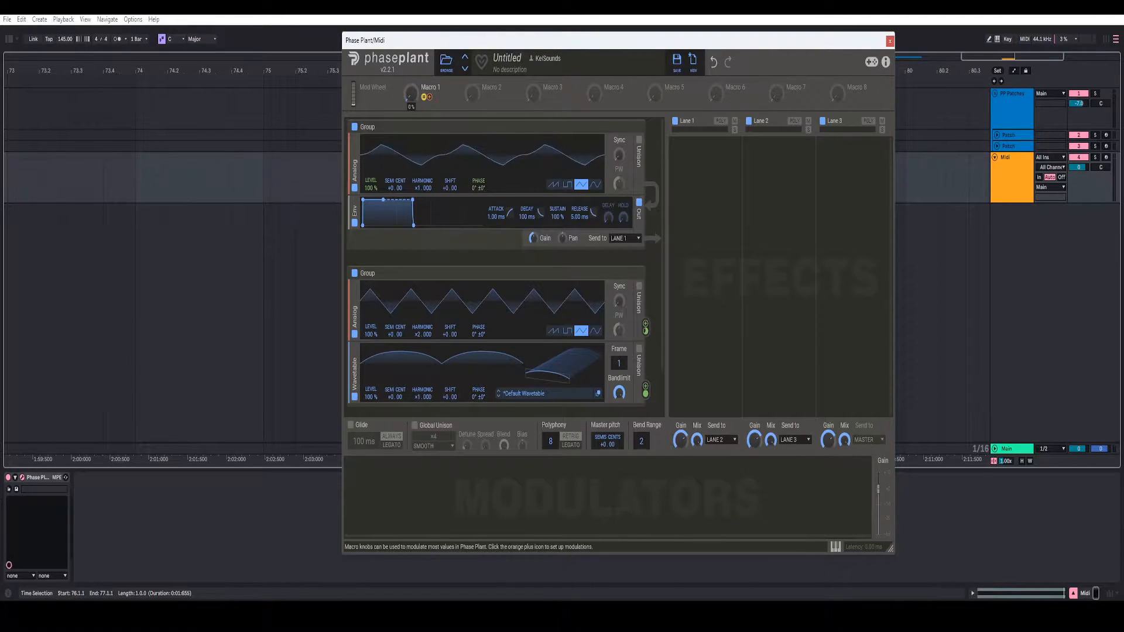
drag(410, 93, 411, 3)
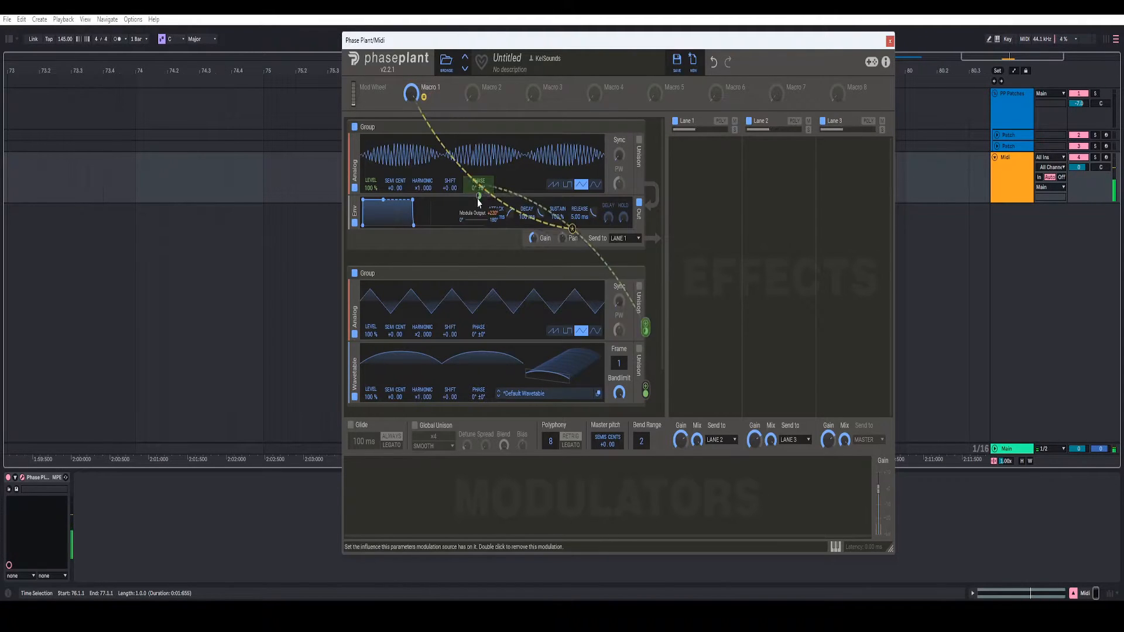
mouse_move(411, 93)
mouse_down()
mouse_move(411, 181)
mouse_move(411, 90)
mouse_up()
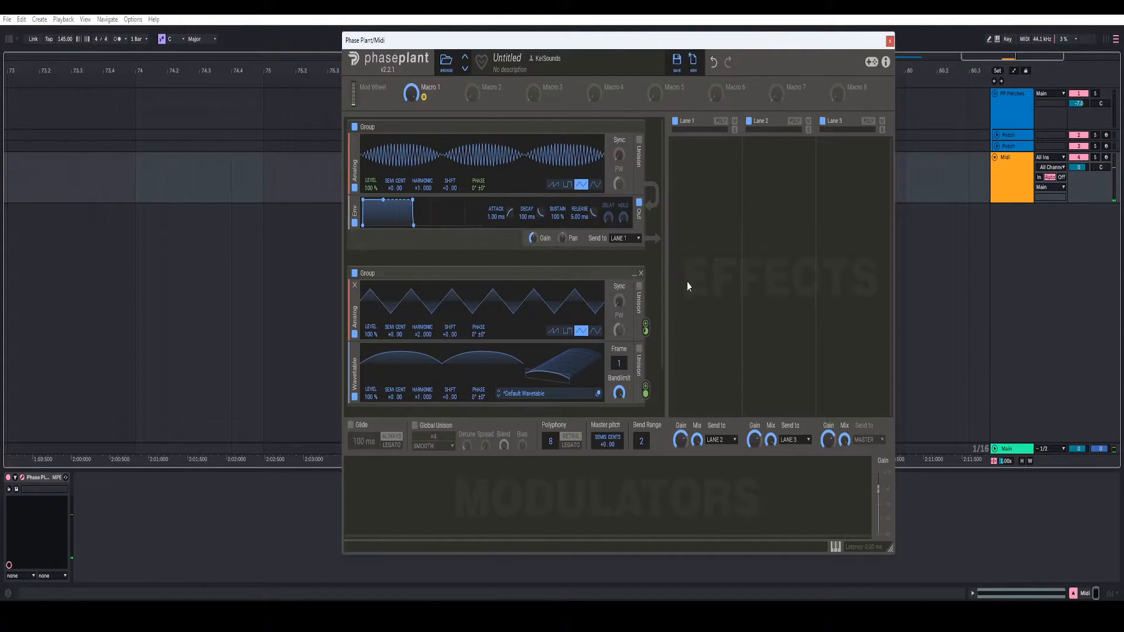
Step: Expose Macro 1 as a configured parameter of the Phase Plant device, show its automation lane and close the synth window
click(15, 477)
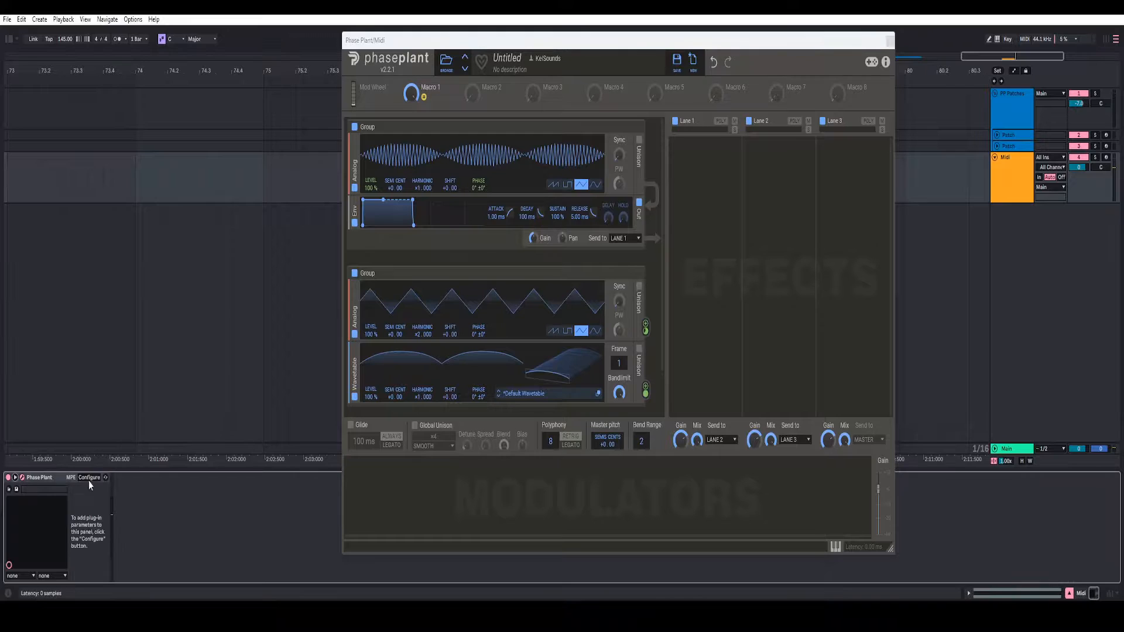
click(90, 480)
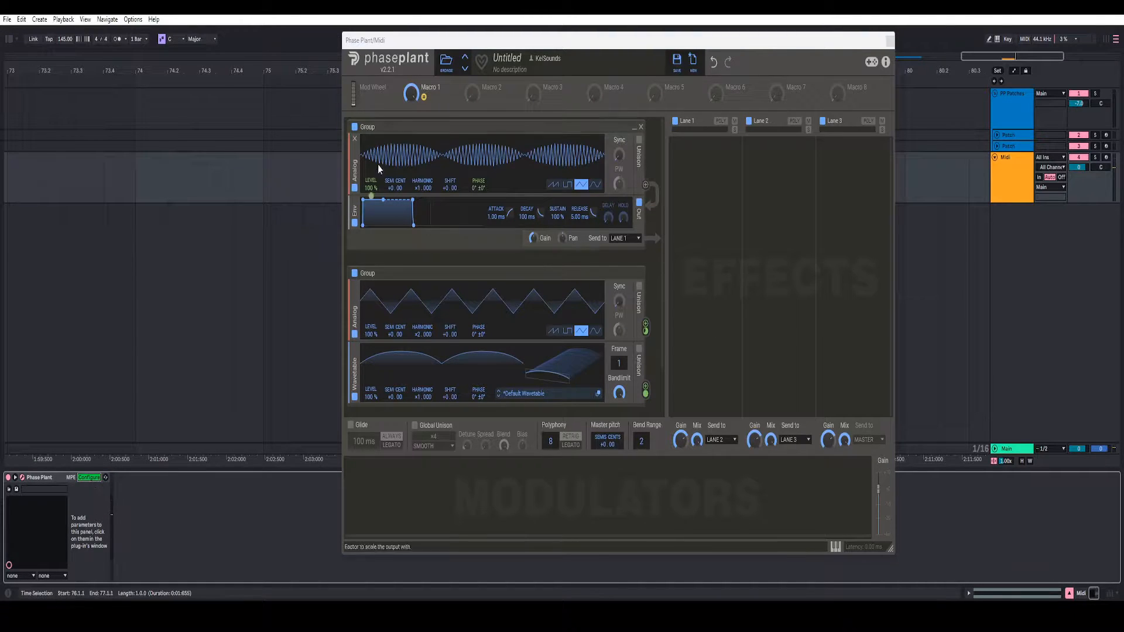
click(411, 95)
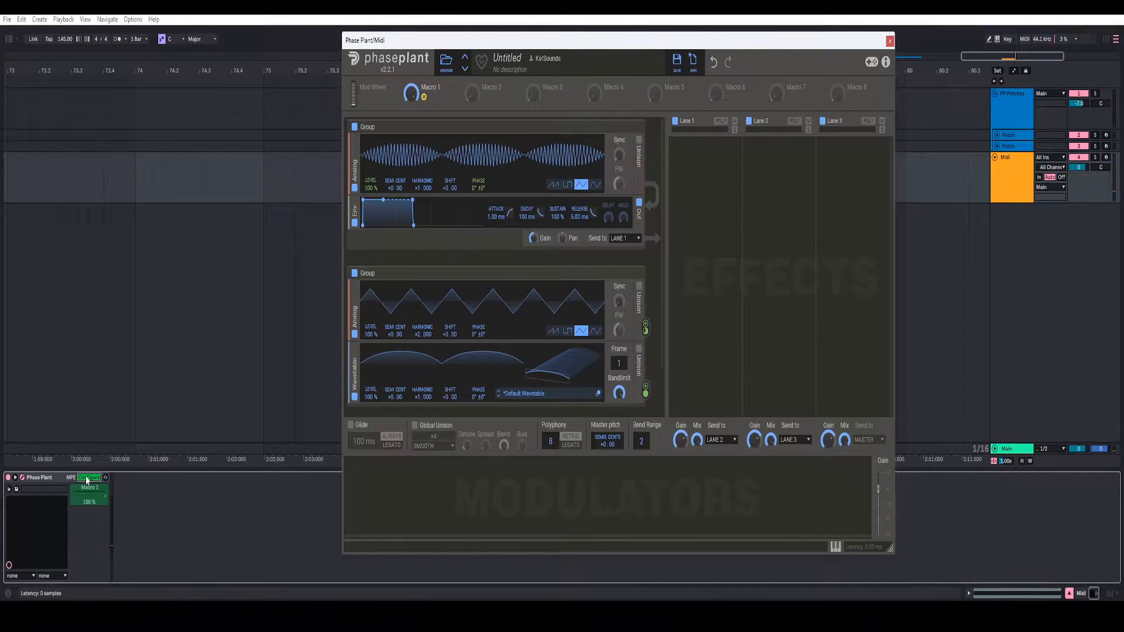
right_click(89, 507)
click(128, 500)
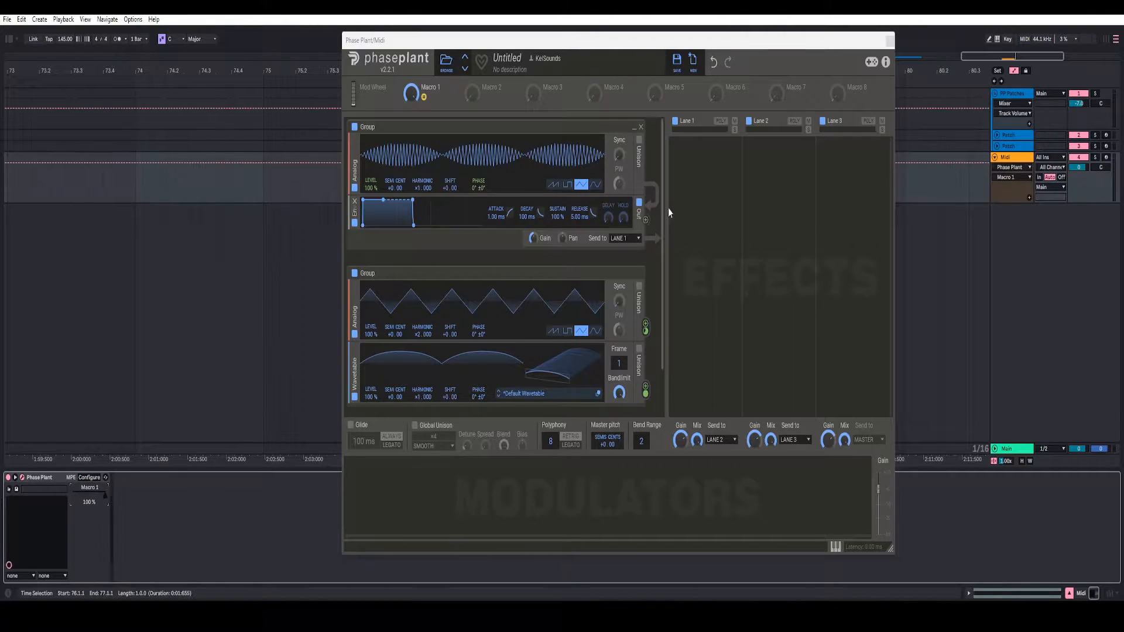
click(888, 43)
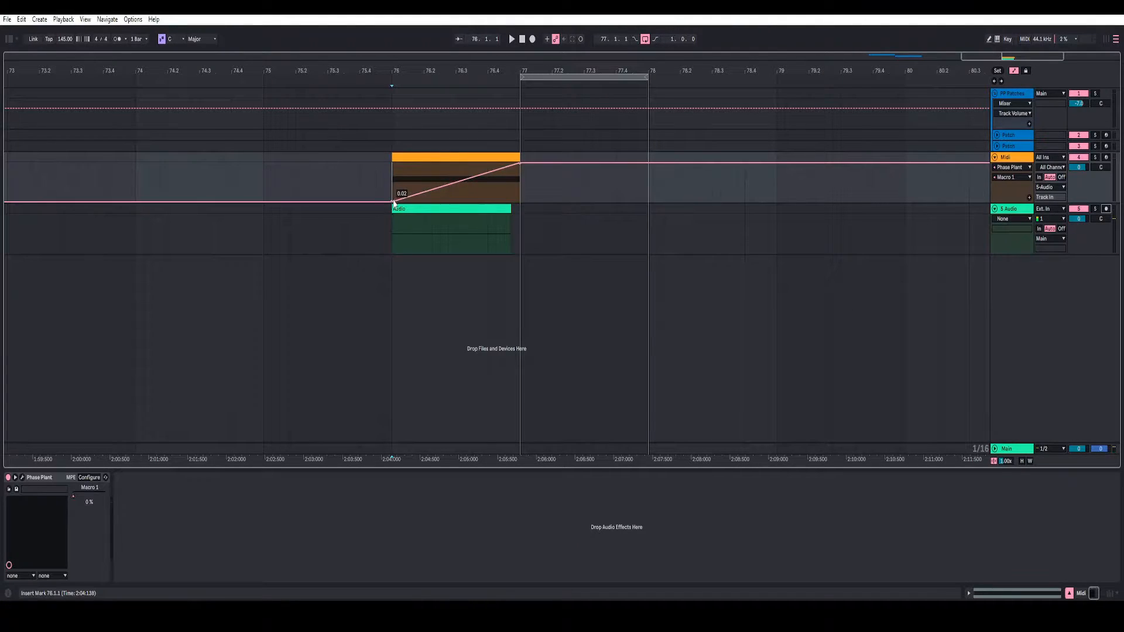
Step: Raise the start of the Macro 1 automation ramp at bar 76 to 0.54, play it back and select the 5-Audio track
drag(392, 203, 392, 181)
key(space)
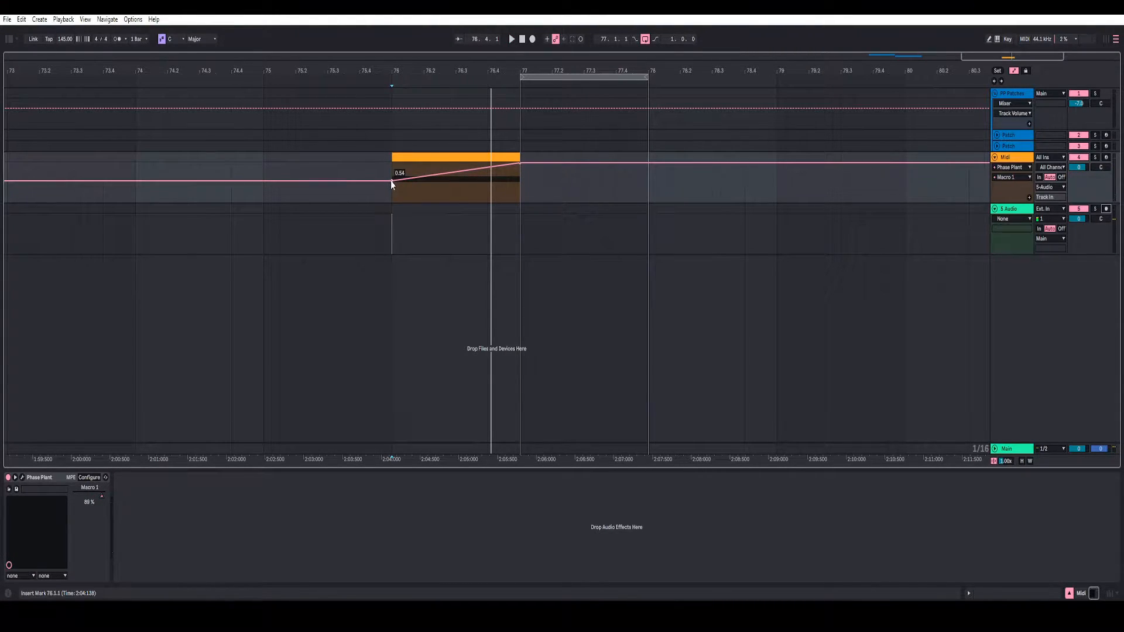
click(448, 220)
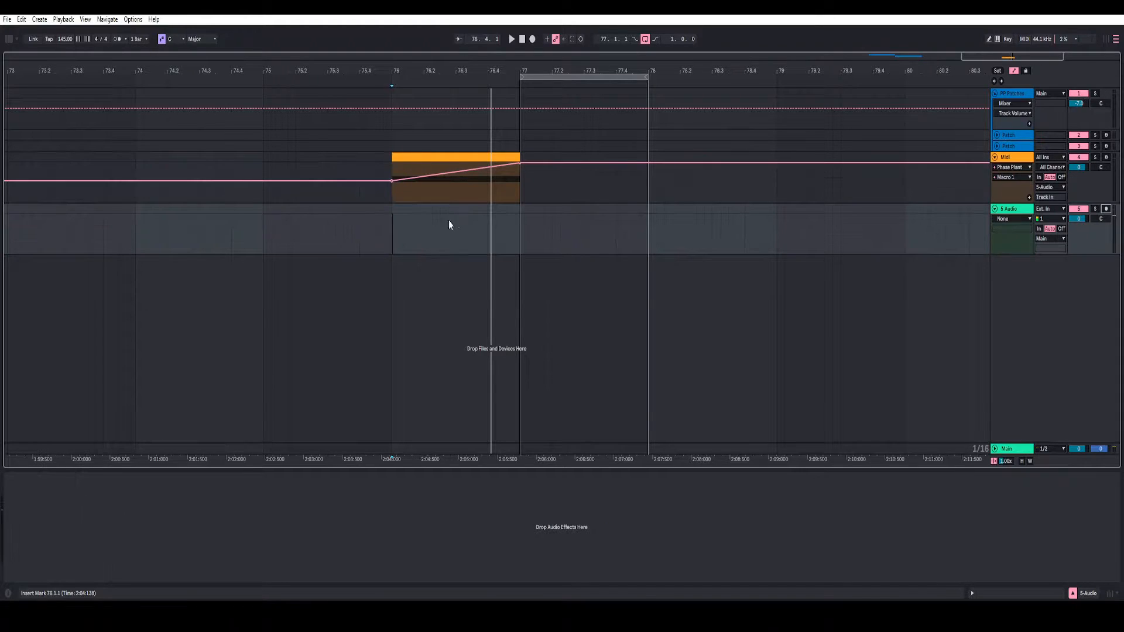
Step: Record the macro sweep onto the 5-Audio track, hide the automation, and trim the recorded clip to one bar, 78 to 79
click(532, 40)
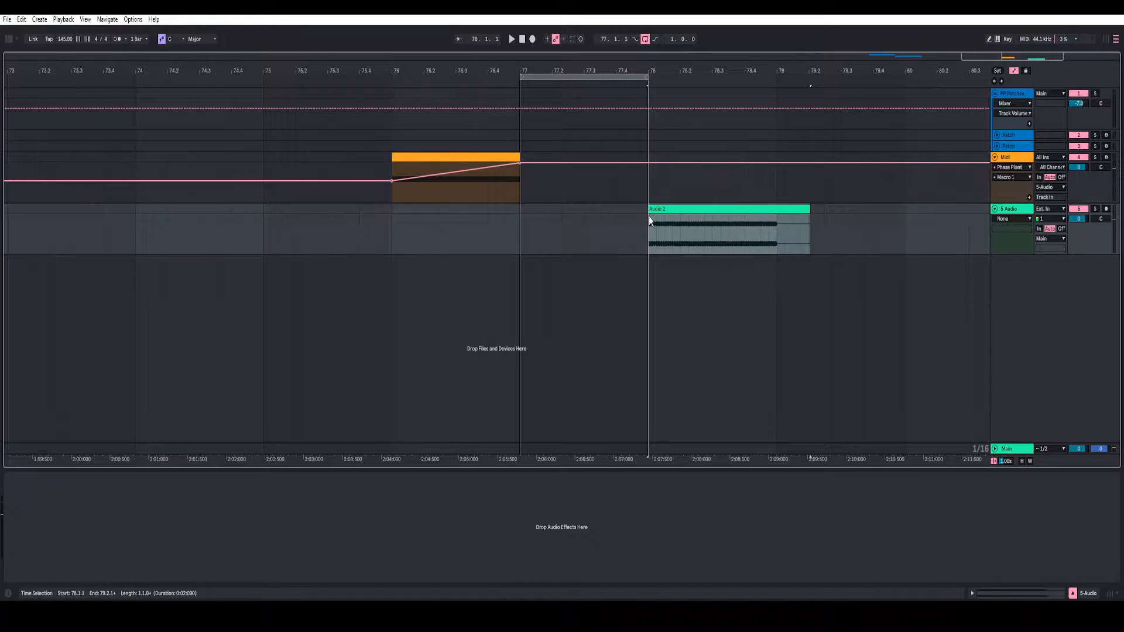
key(a)
click(650, 218)
drag(809, 209, 776, 209)
Step: Rename the trimmed audio clip as FO
key(ctrl+r)
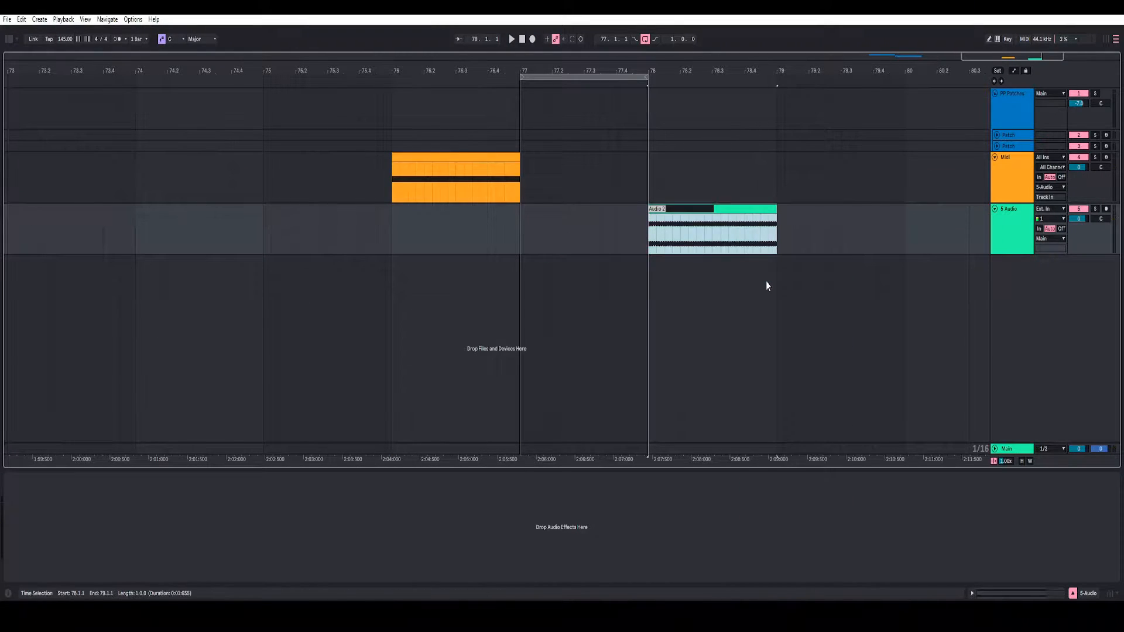
text(FO)
key(Return)
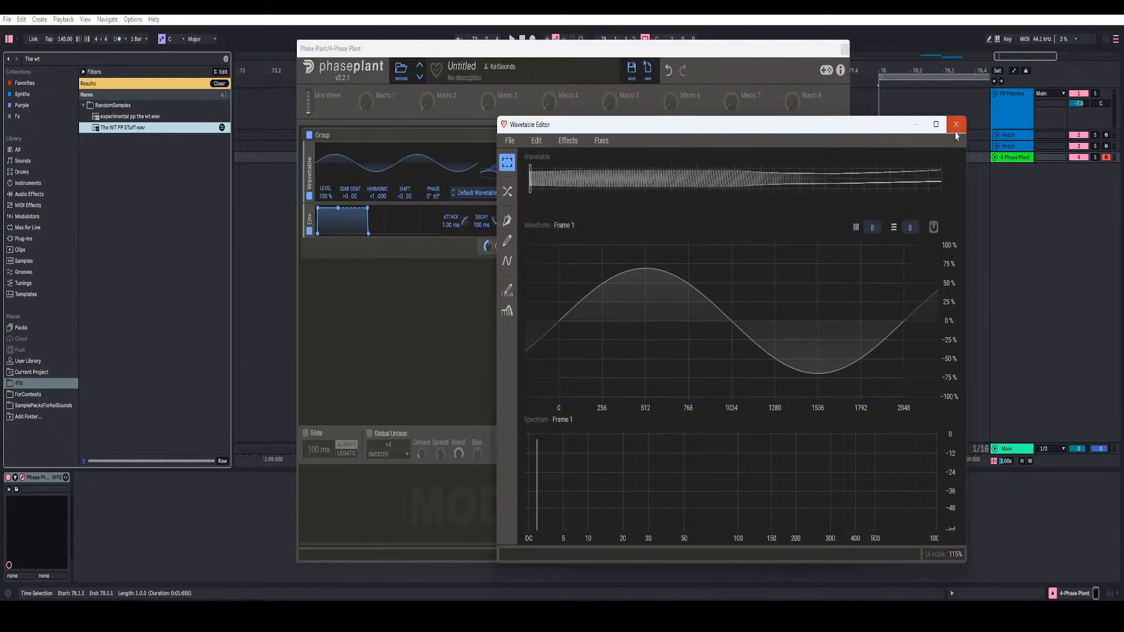
Step: Close the Wavetable Editor and synth windows, and insert a one-bar MIDI clip at bar 78 on the 4-Phase Plant track
click(948, 124)
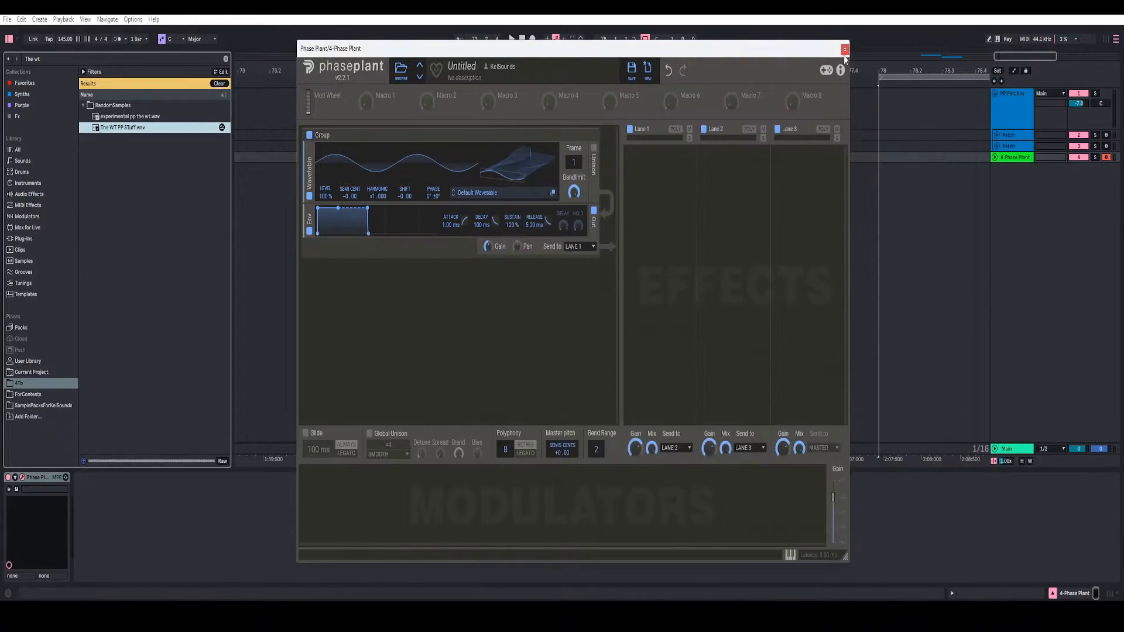
click(948, 120)
drag(849, 69, 466, 70)
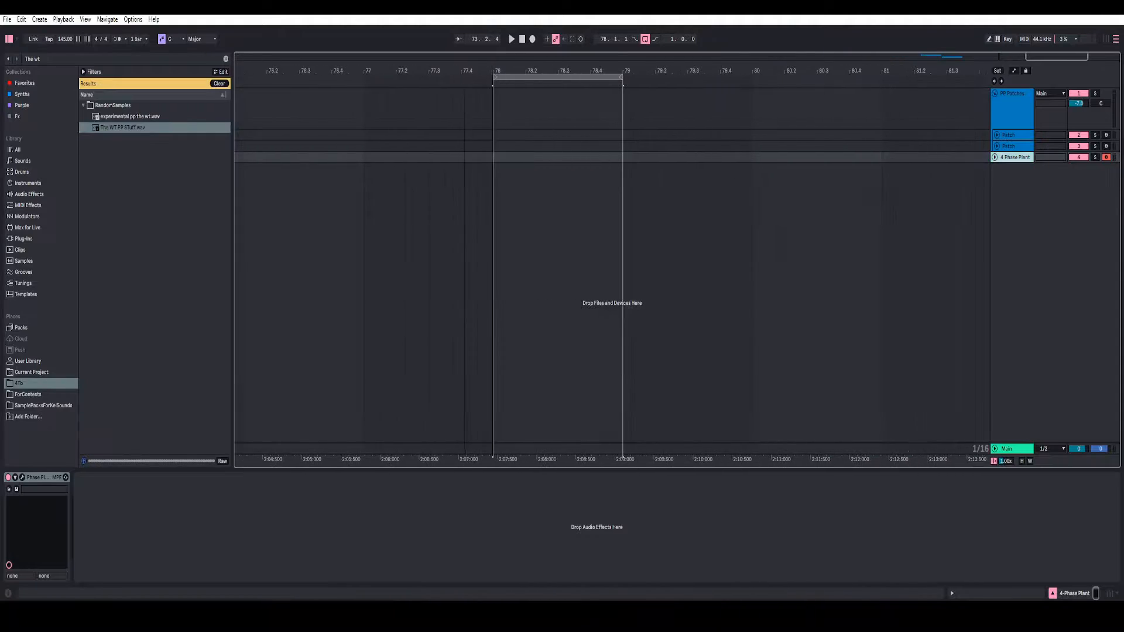
drag(493, 157, 623, 165)
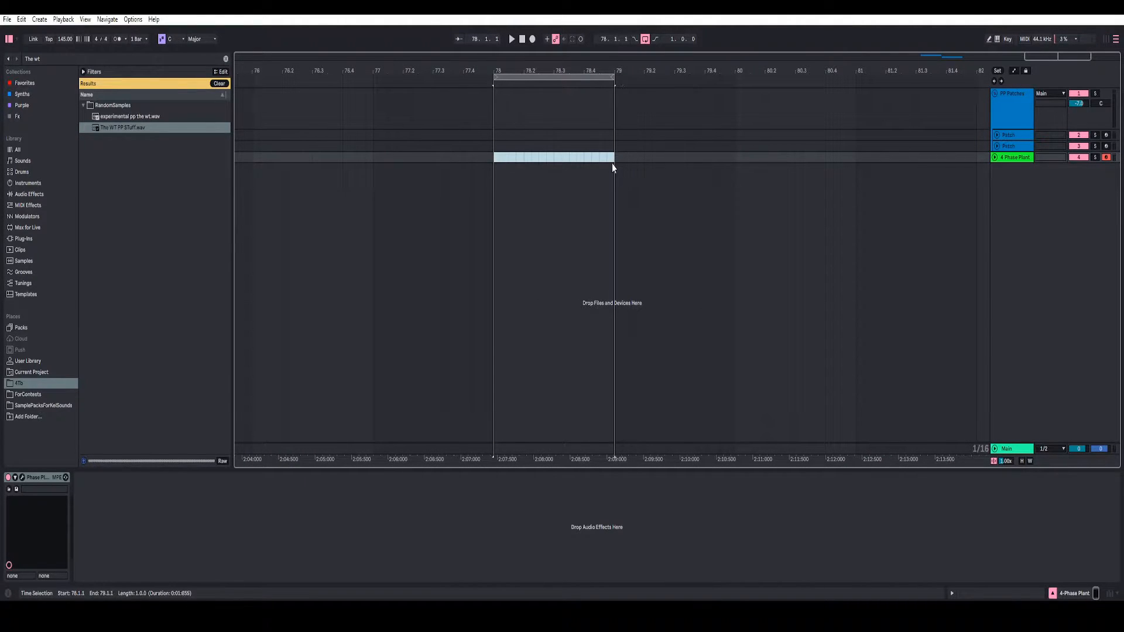
key(ctrl+shift+m)
Step: Add a note spanning the whole new clip and lower it three octaves to F0
double_click(210, 417)
drag(237, 414, 1117, 419)
key(shift+Down)
key(shift+Down)
key(shift+Down)
key(shift+Tab)
Step: Reopen the synth, initialise an empty patch, and convert The WT PP STuff.wav into a wavetable for a Wavetable Generator
click(22, 477)
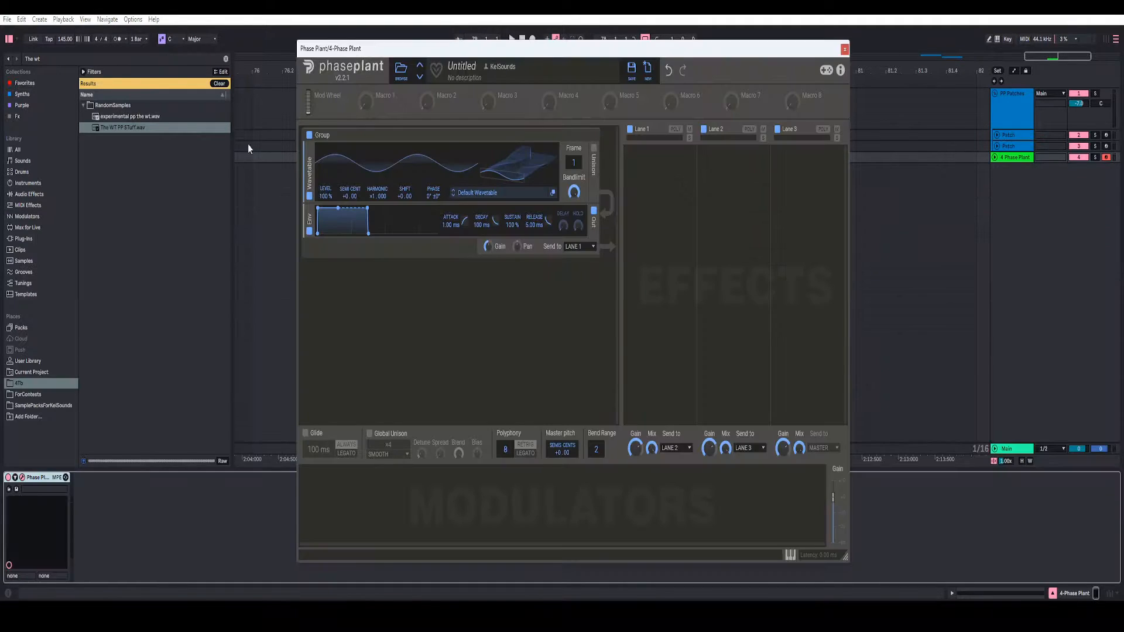
click(646, 76)
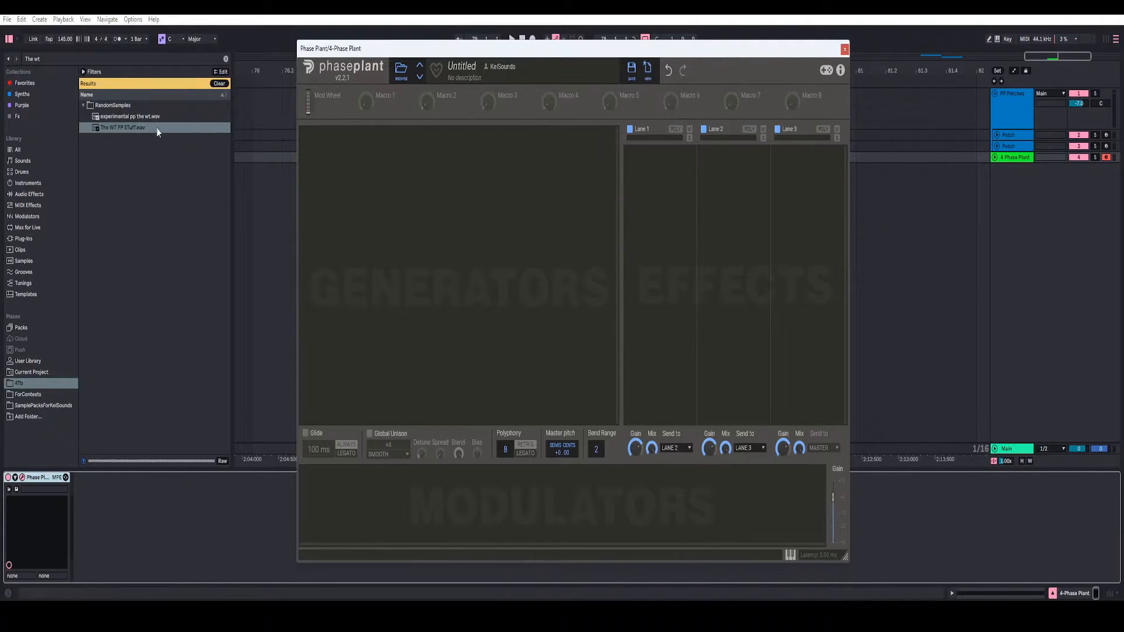
drag(126, 133, 502, 198)
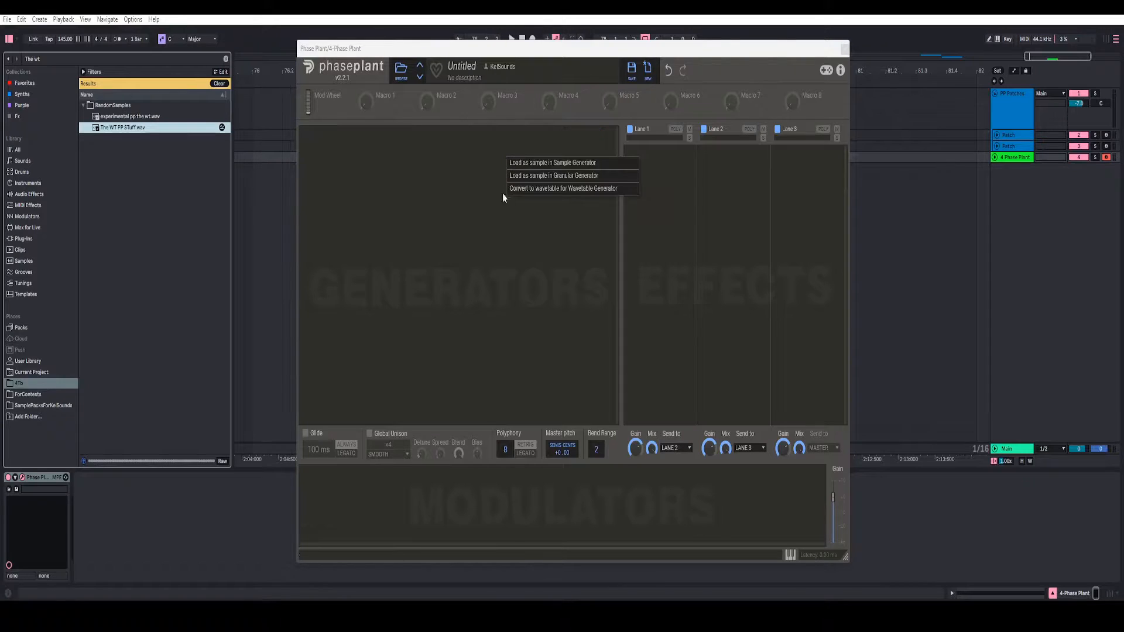
click(560, 190)
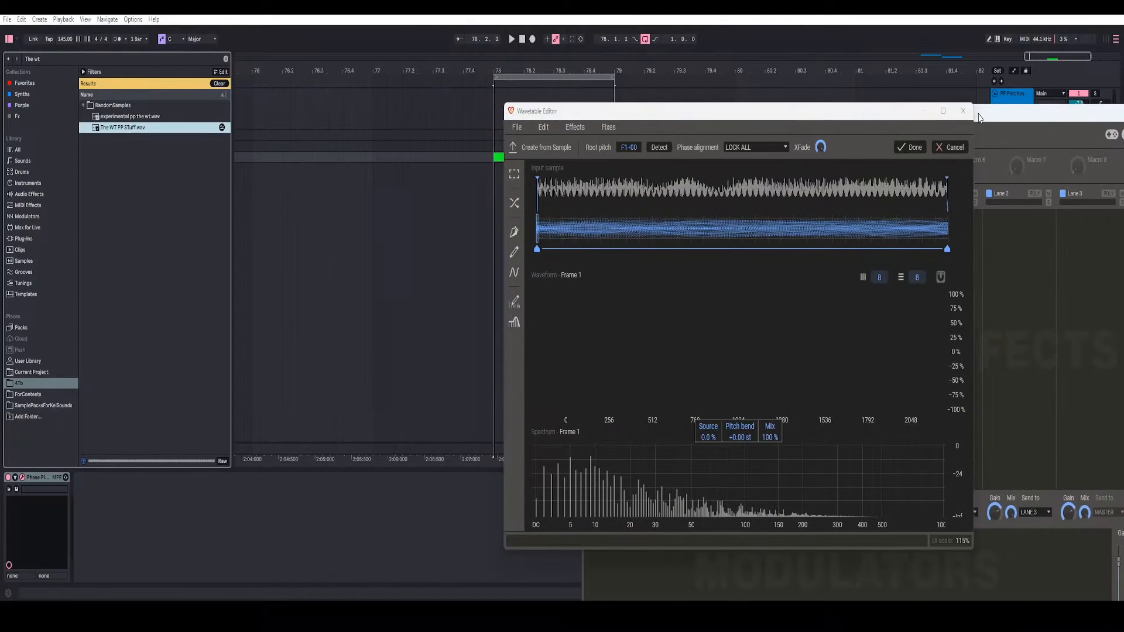
Step: Play the loop to hear the new wavetable and accept the sample conversion with phase alignment LOCK ALL
drag(955, 113, 853, 96)
click(510, 35)
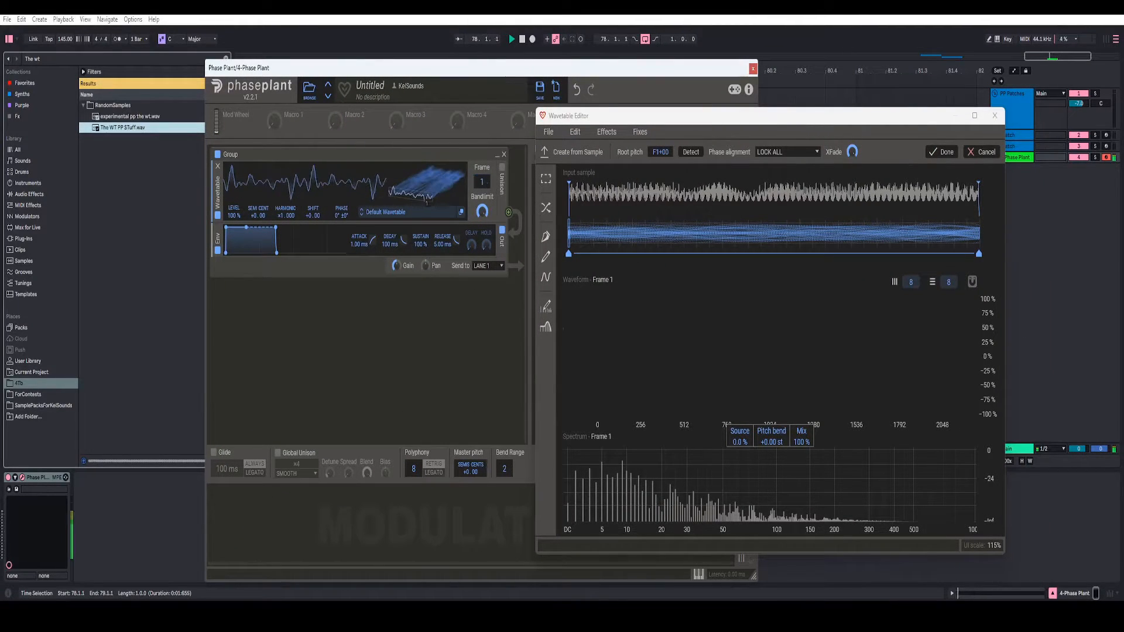
key(space)
click(938, 153)
drag(474, 69, 668, 52)
key(space)
mouse_move(634, 162)
mouse_down()
mouse_move(634, 130)
mouse_move(634, 162)
mouse_up()
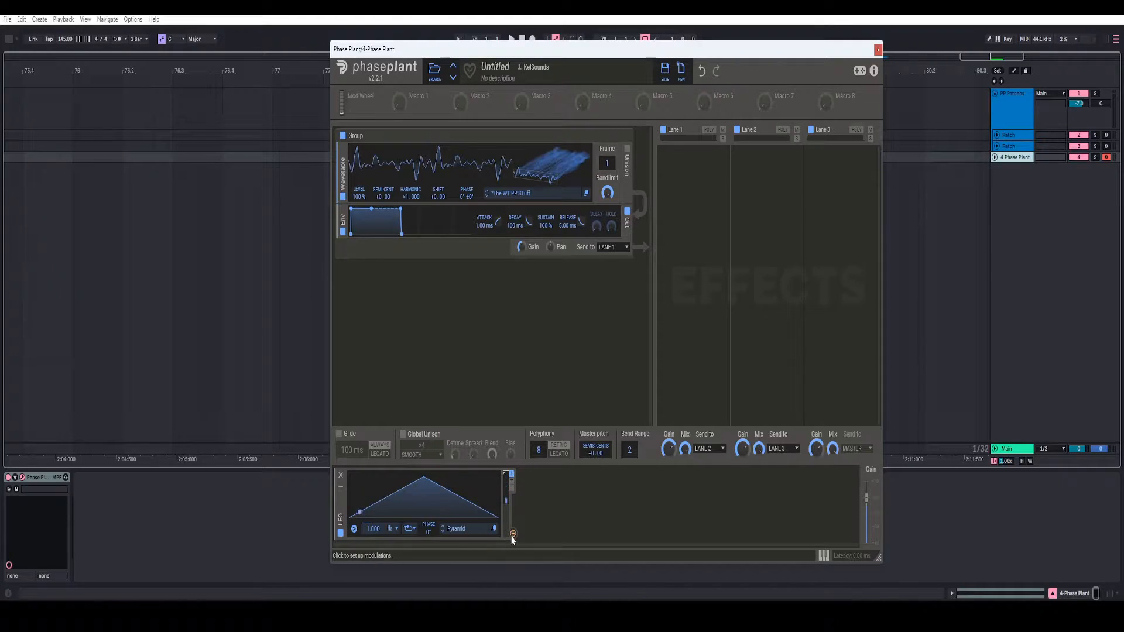
Step: Modulate the wavetable's Frame with the Pyramid LFO and reduce the modulation depth during playback
drag(513, 534, 608, 167)
key(space)
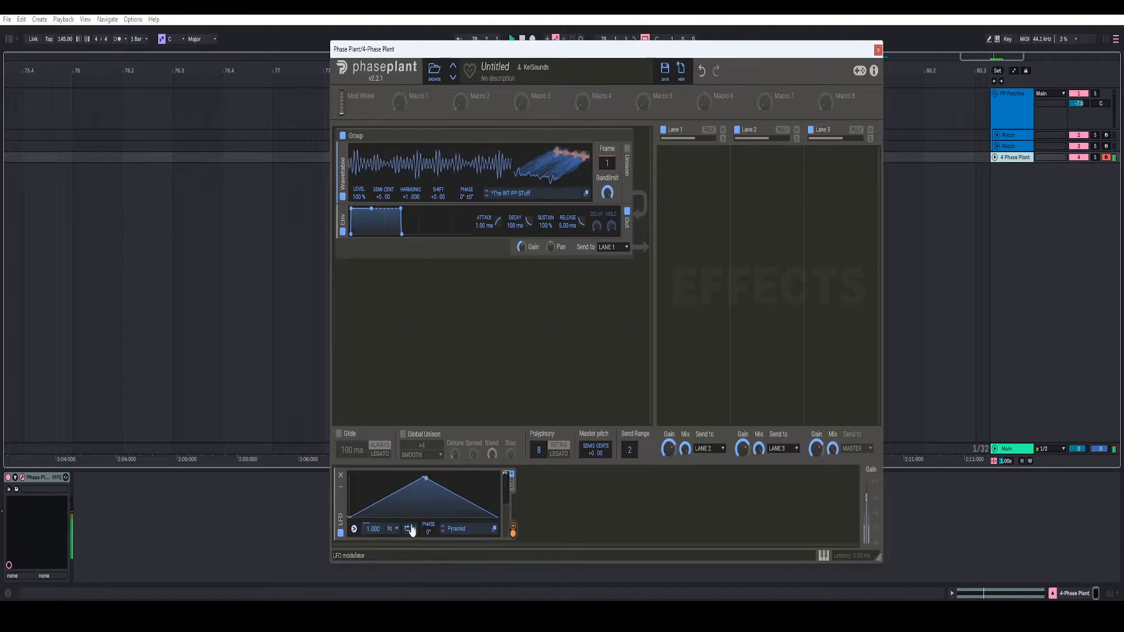
mouse_move(607, 173)
key(space)
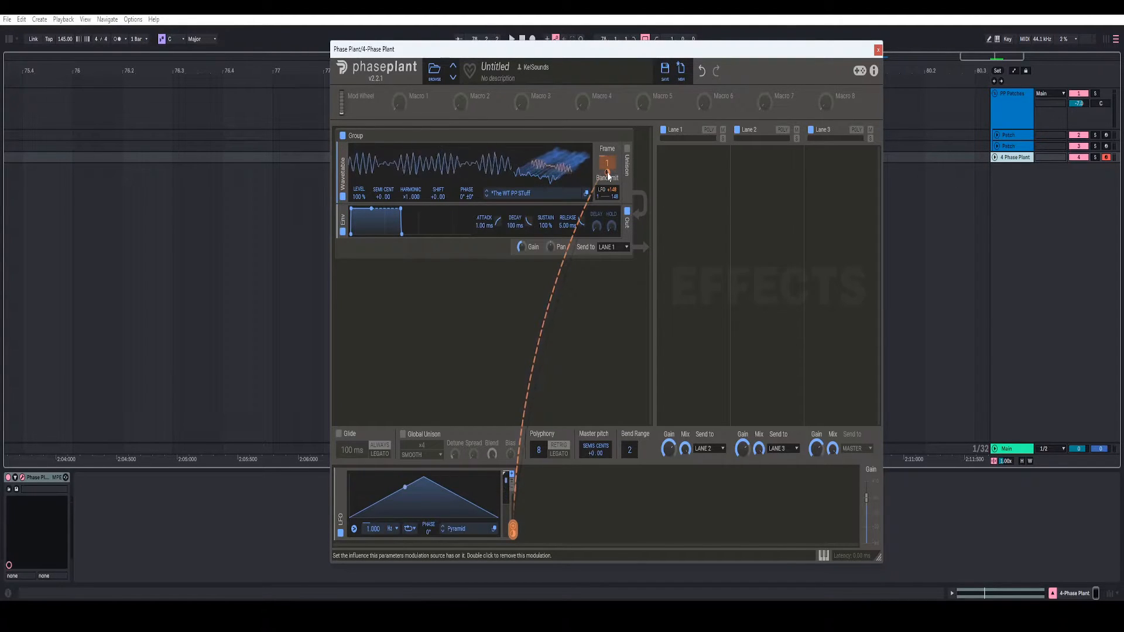
key(space)
drag(607, 173, 608, 190)
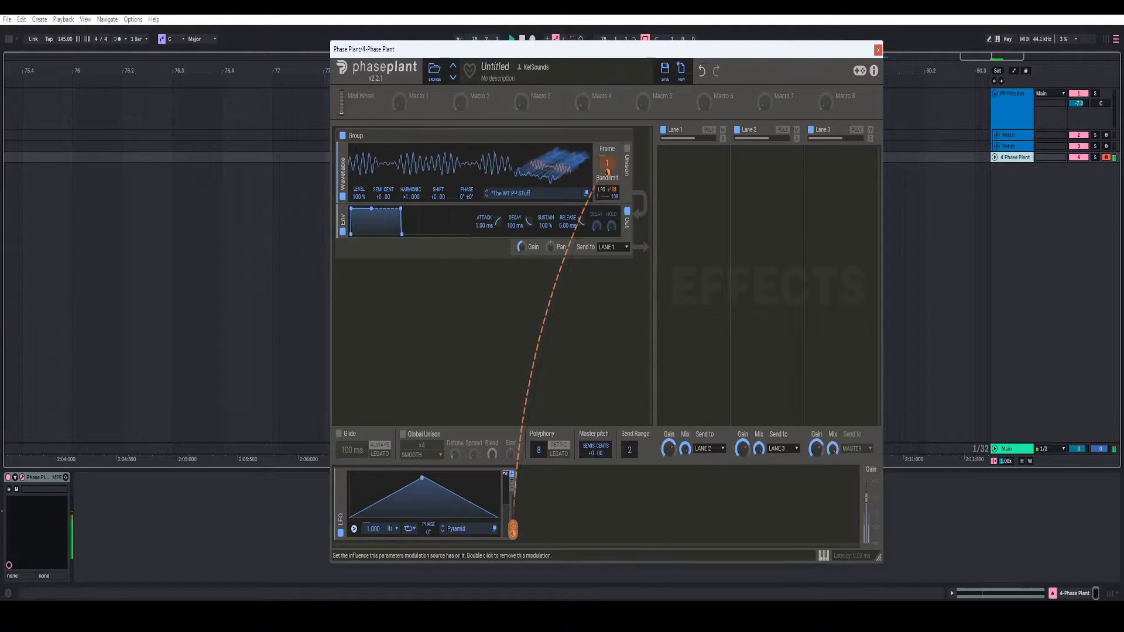
Step: Sync the LFO rate to note lengths at 8/16 and switch its trigger mode
click(390, 529)
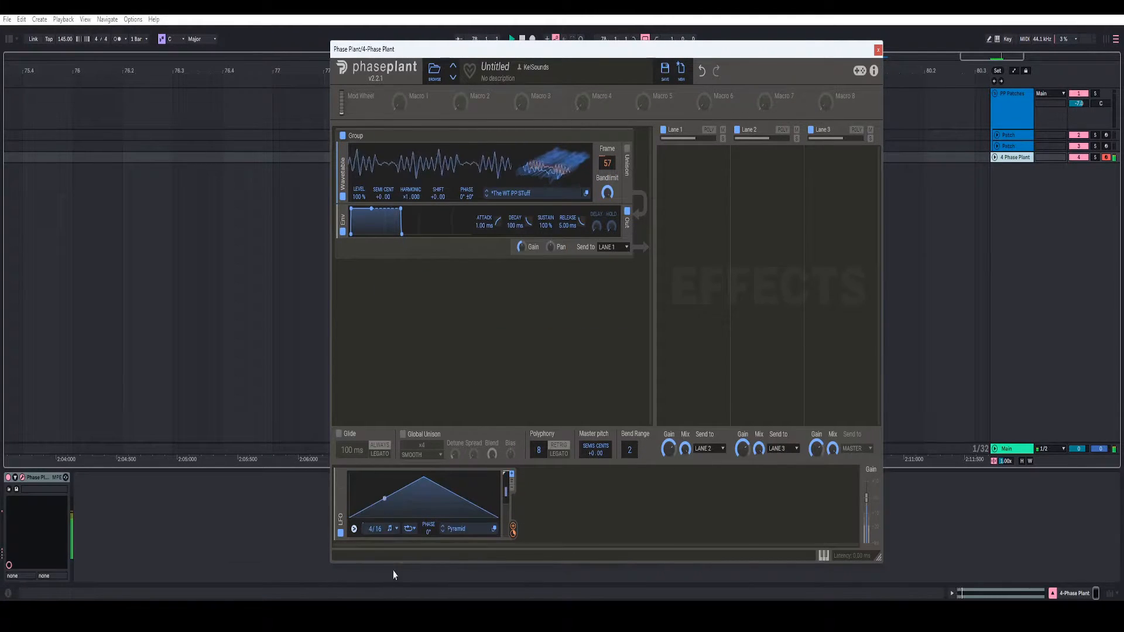
key(space)
drag(374, 529, 374, 515)
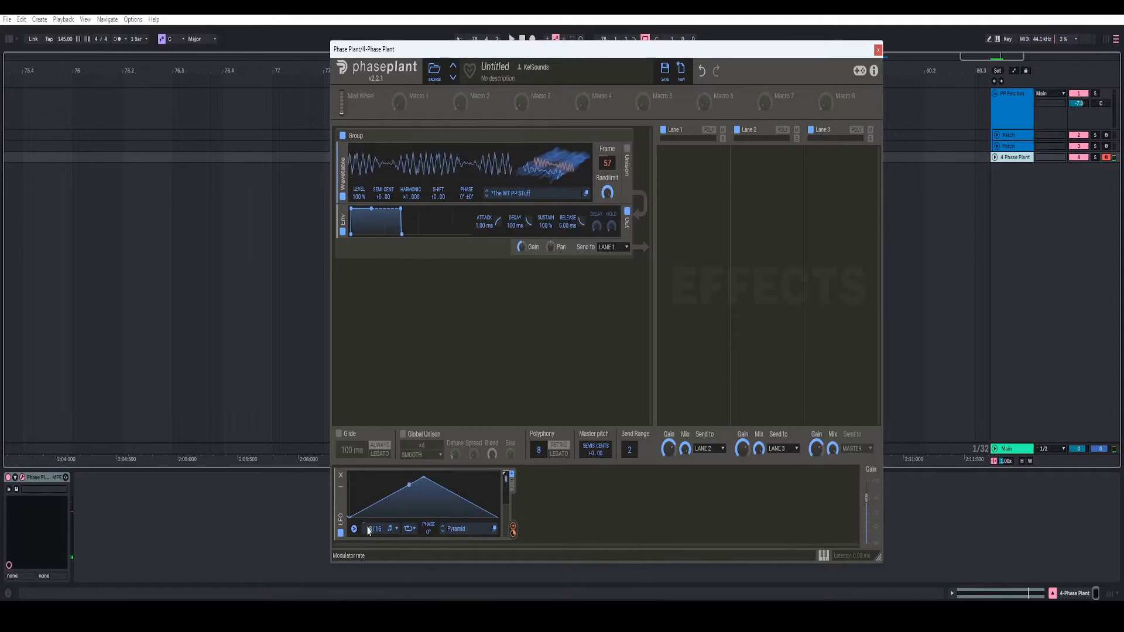
click(353, 528)
Step: Play back the patch, add a 3-Band EQ to Lane 1 and boost its High gain
mouse_move(403, 595)
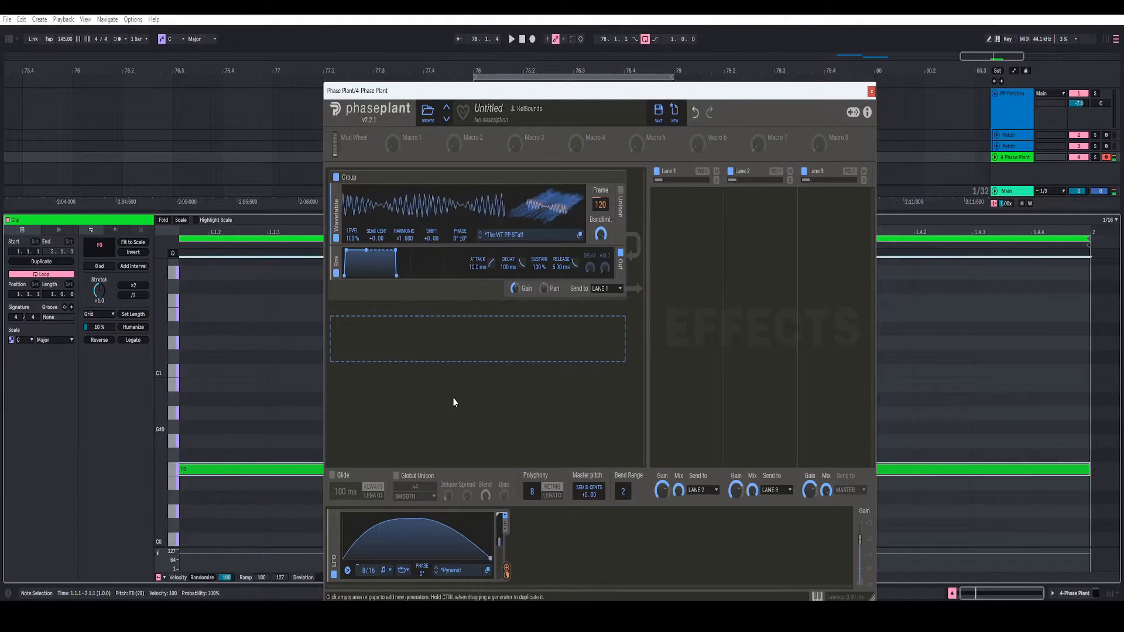
key(space)
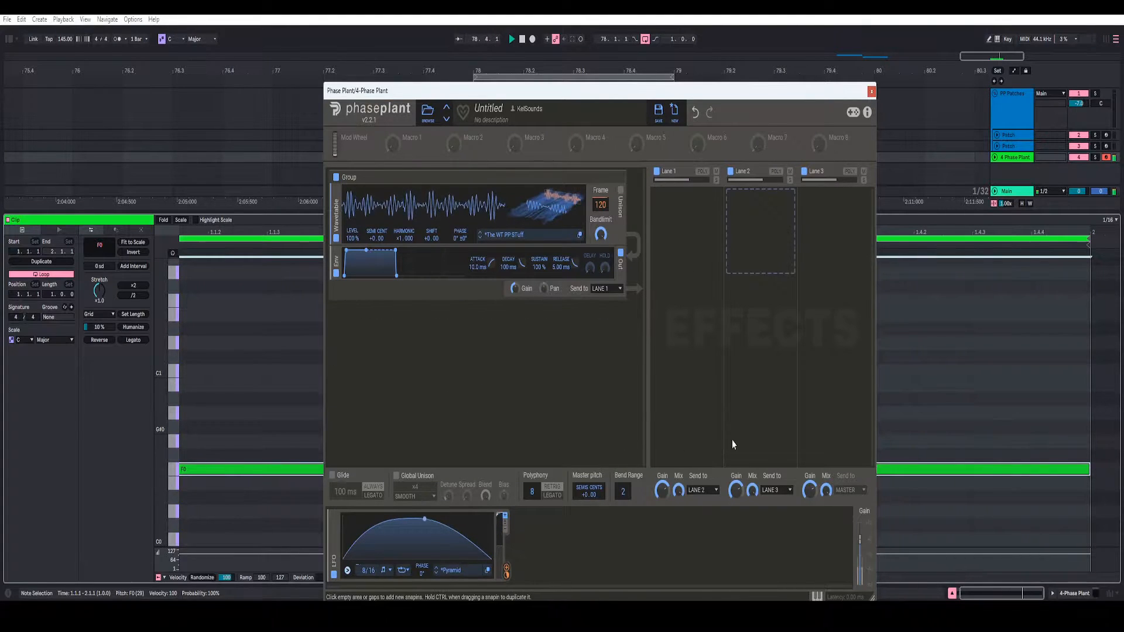
key(space)
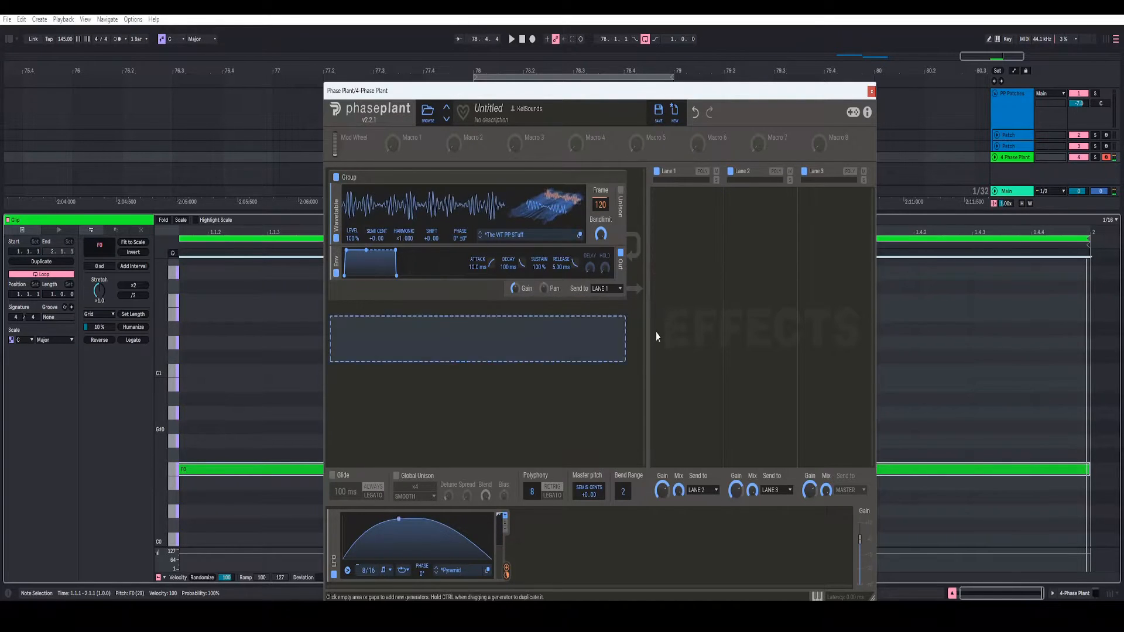
click(660, 226)
click(664, 251)
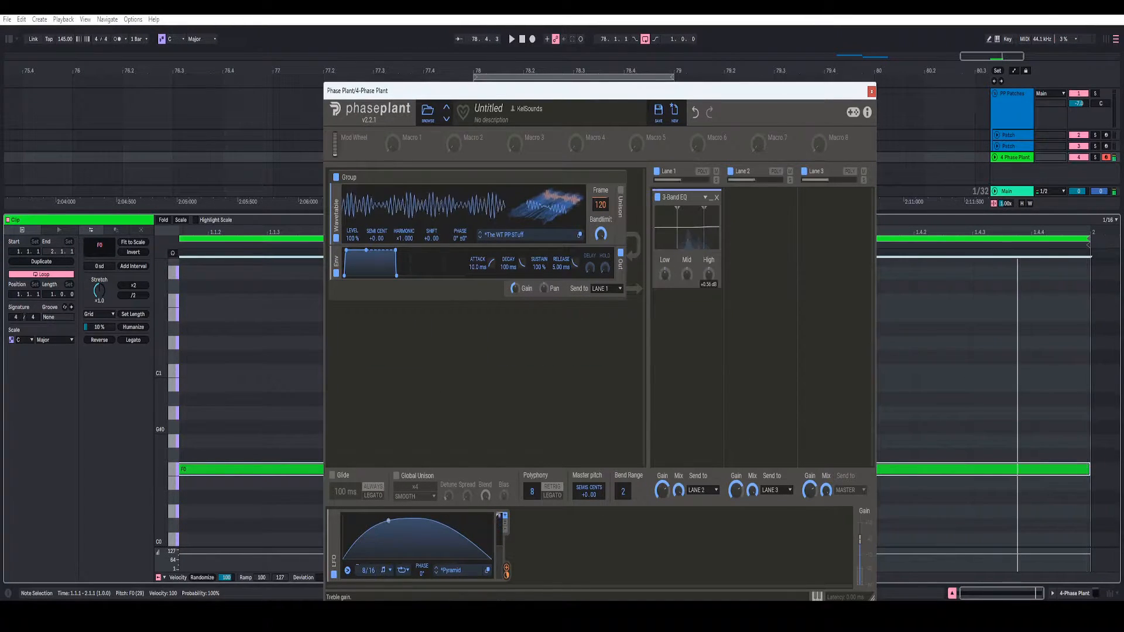
drag(708, 274, 708, 258)
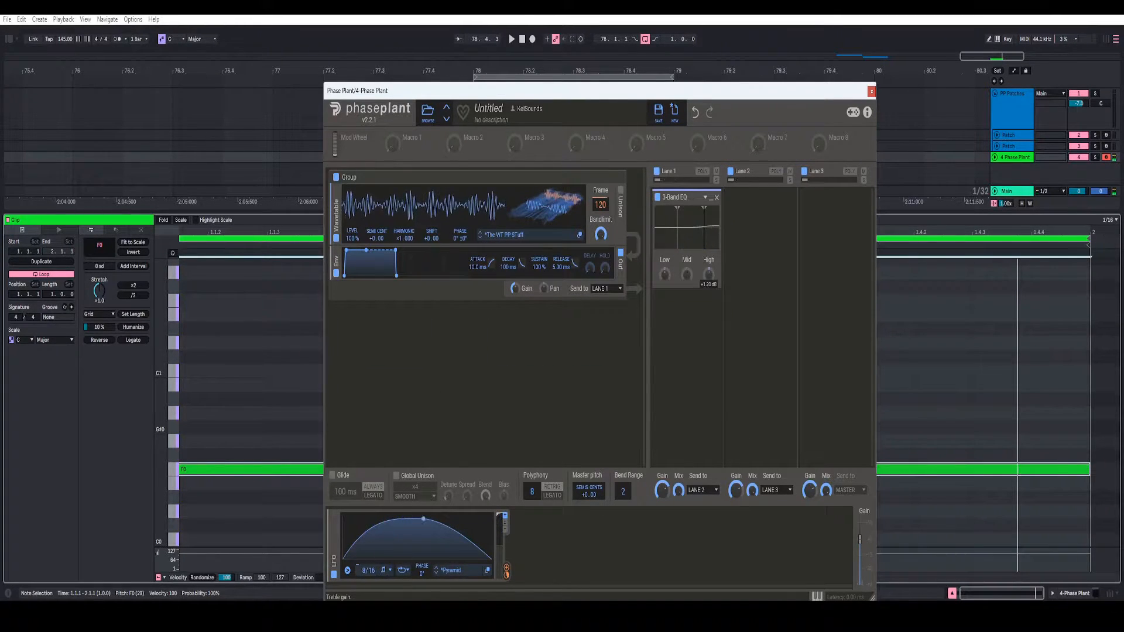
right_click(709, 274)
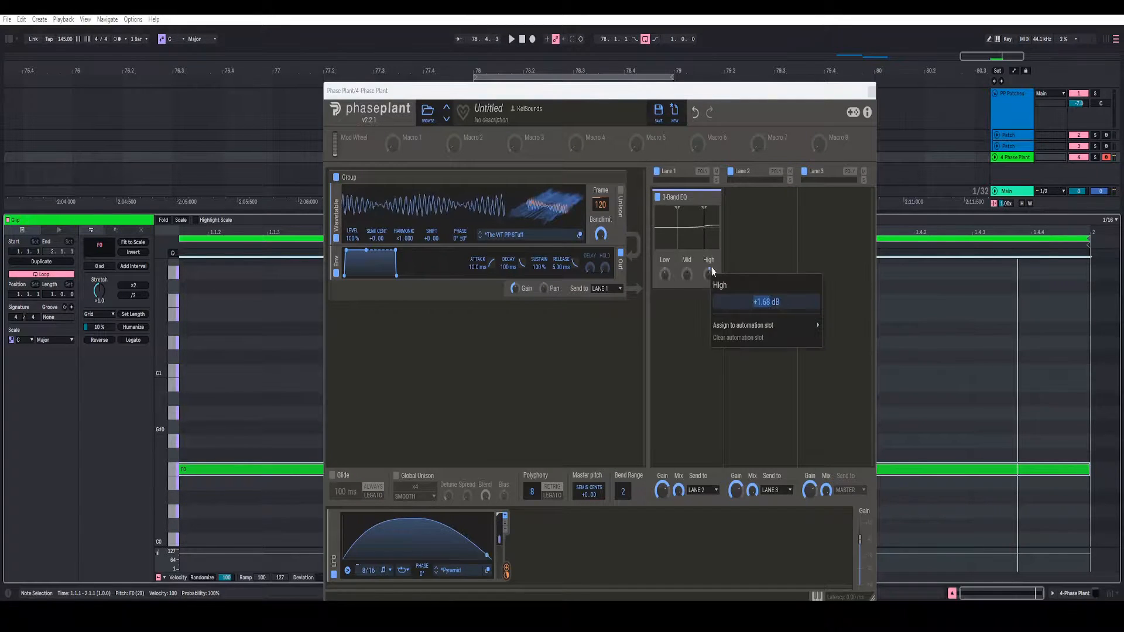
click(715, 257)
drag(708, 274, 708, 258)
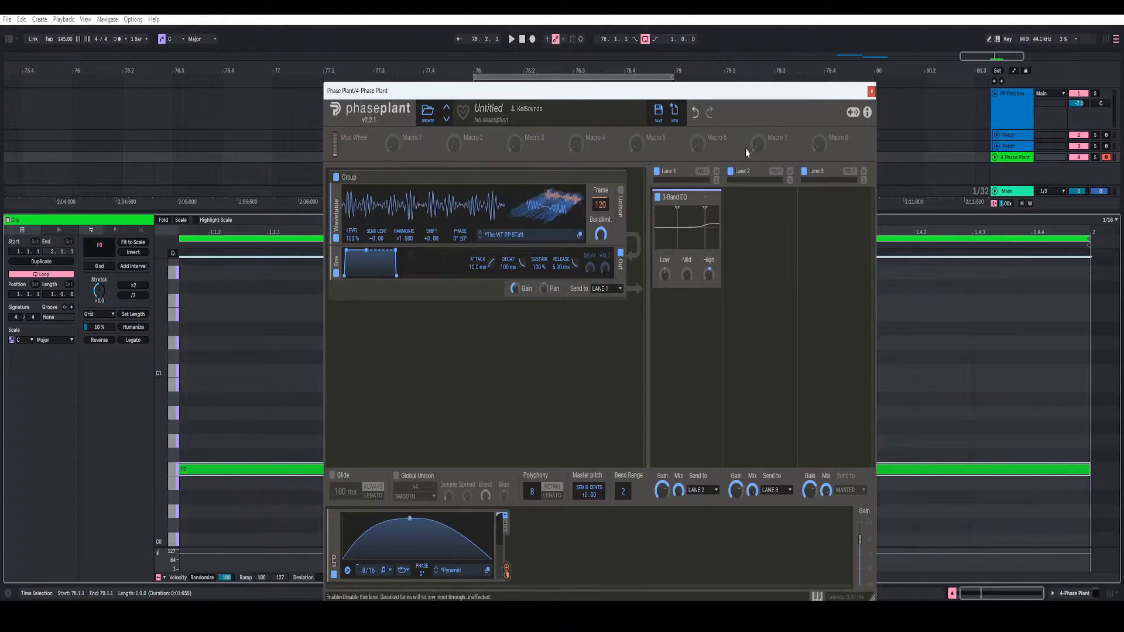
Step: Add a new effects group below the 3-Band EQ in Lane 1 and name it FX
click(694, 271)
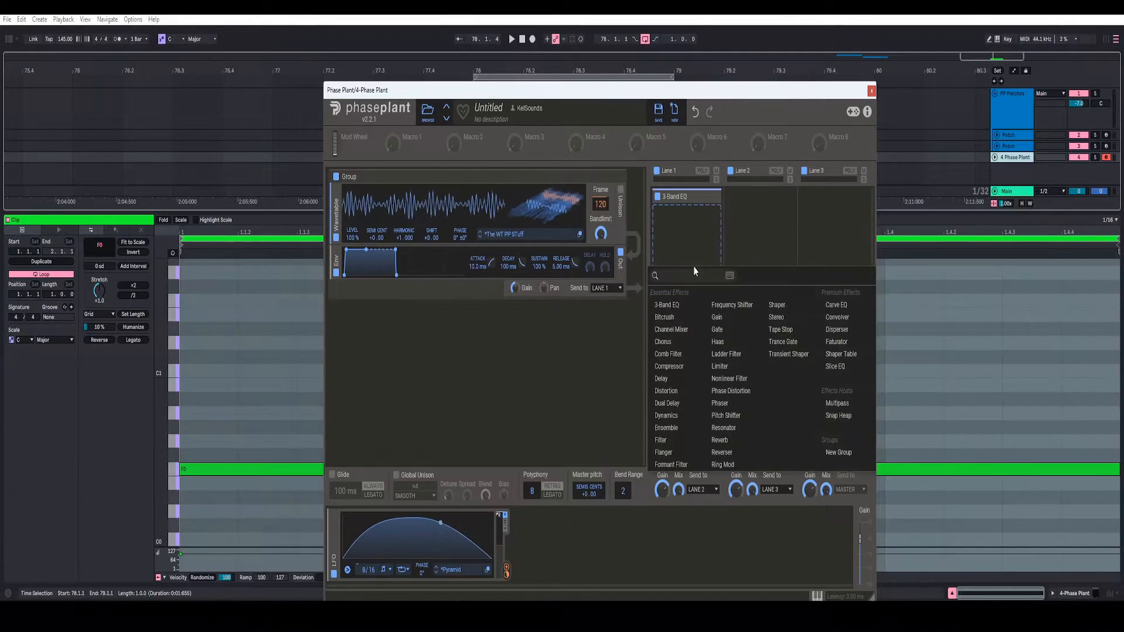
click(838, 453)
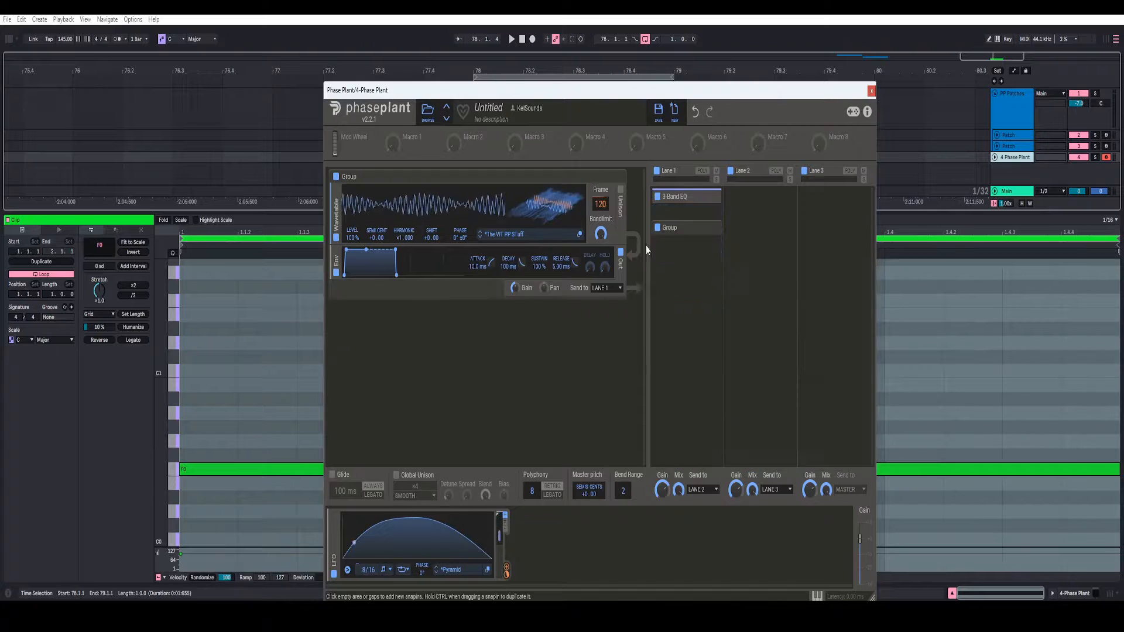
text(FX)
key(Return)
Step: Add three Resonators inside the FX group and disable the second and third
click(690, 238)
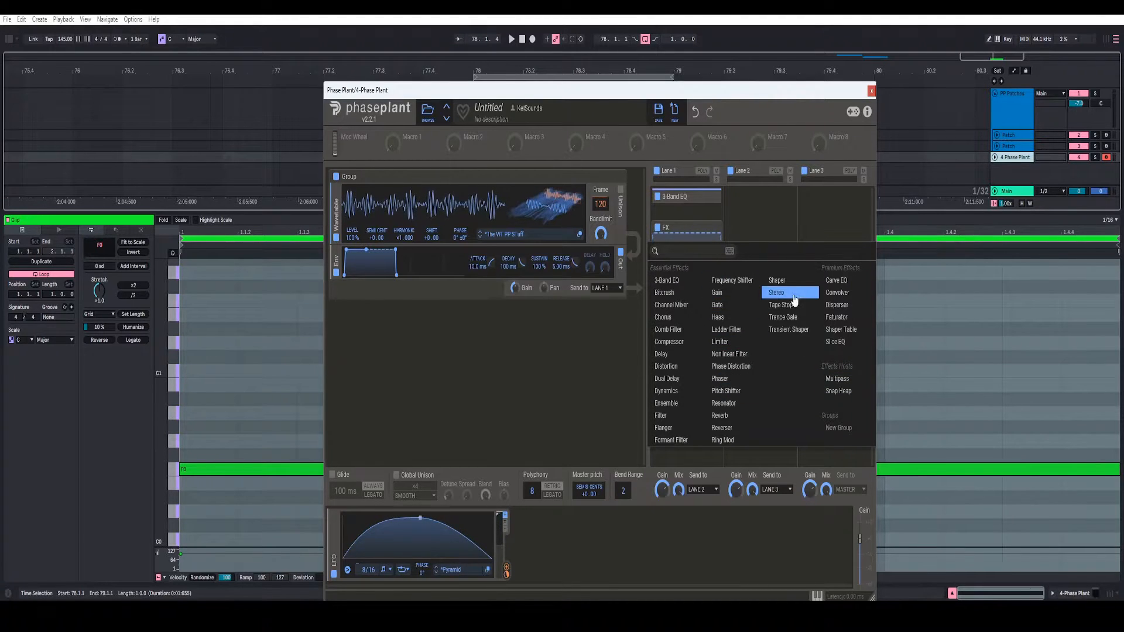
click(723, 403)
key(ctrl+d)
key(ctrl+d)
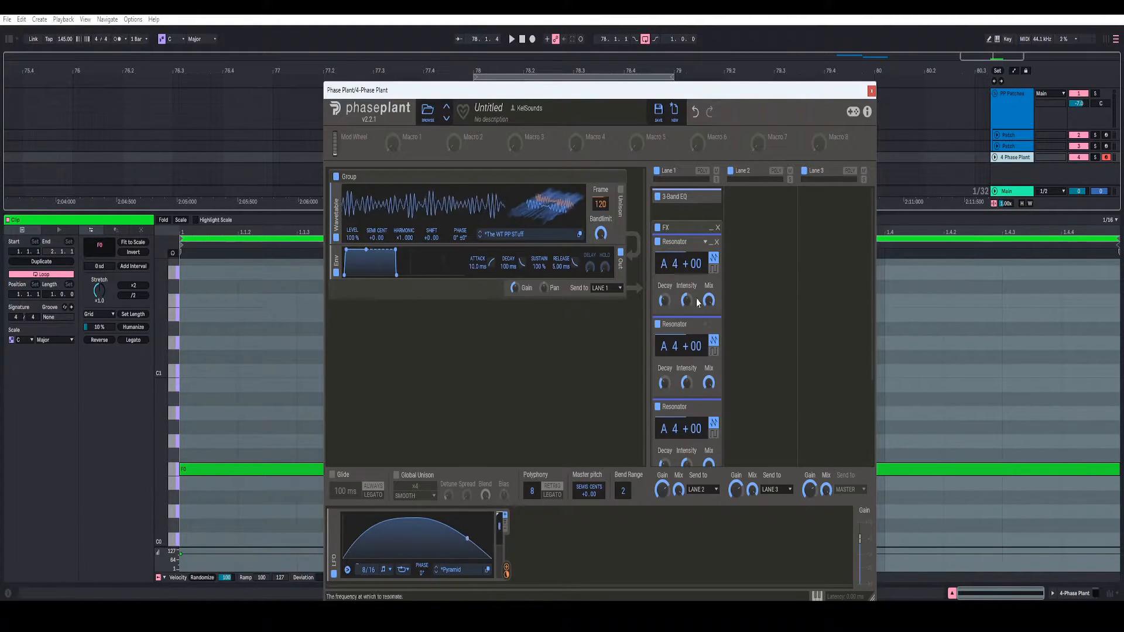
click(657, 325)
click(658, 408)
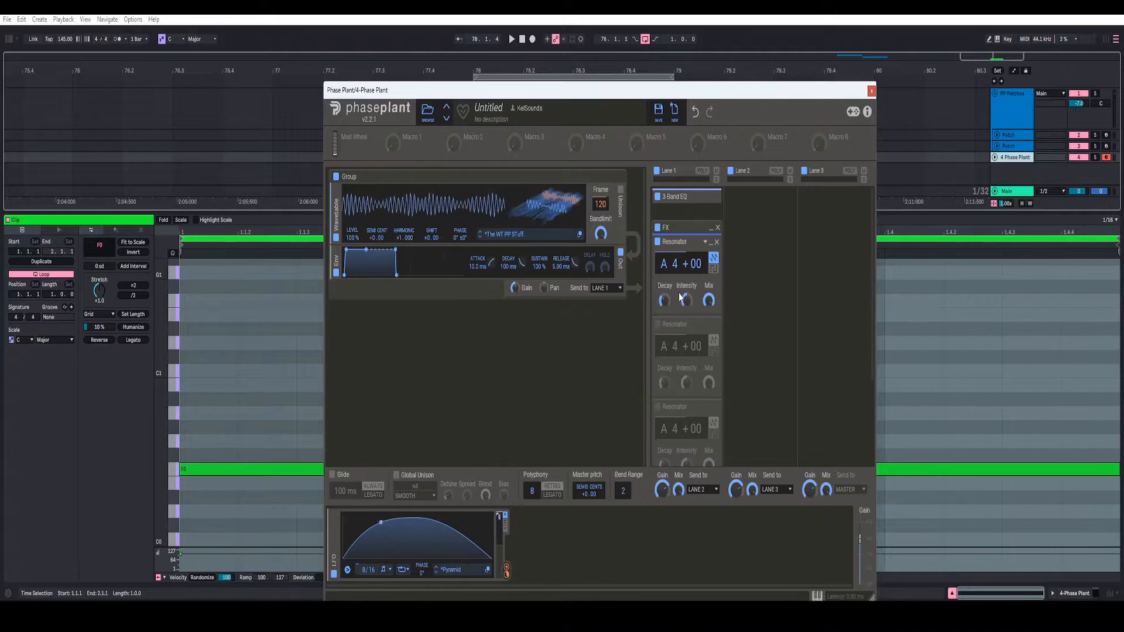
Step: Set the first Resonator's pitch to F3
right_click(666, 245)
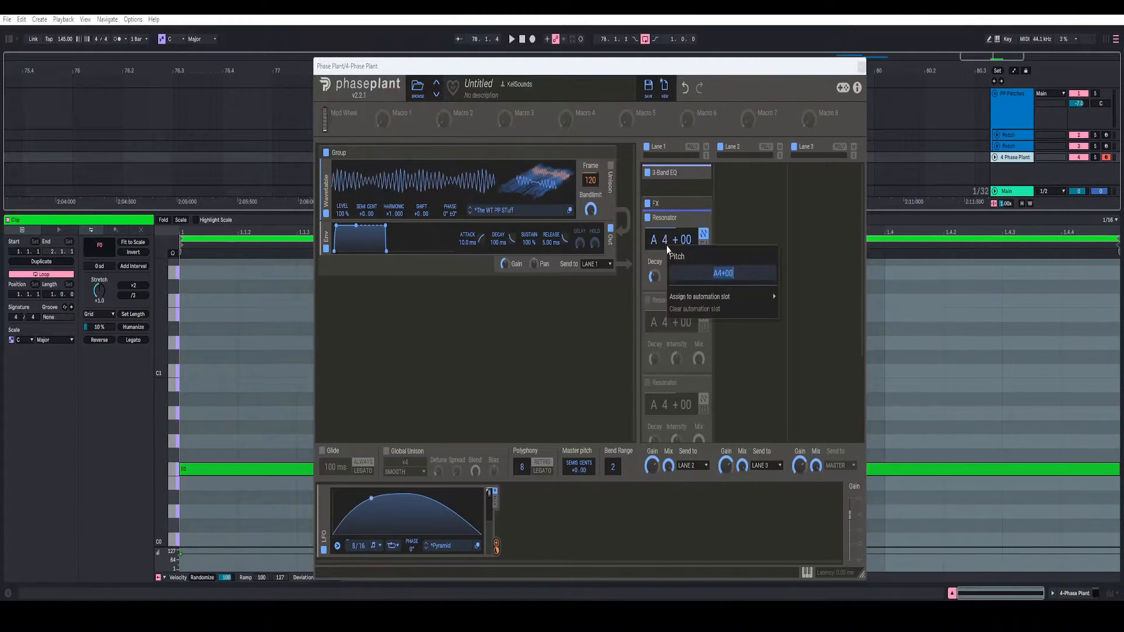
text(f3)
key(Return)
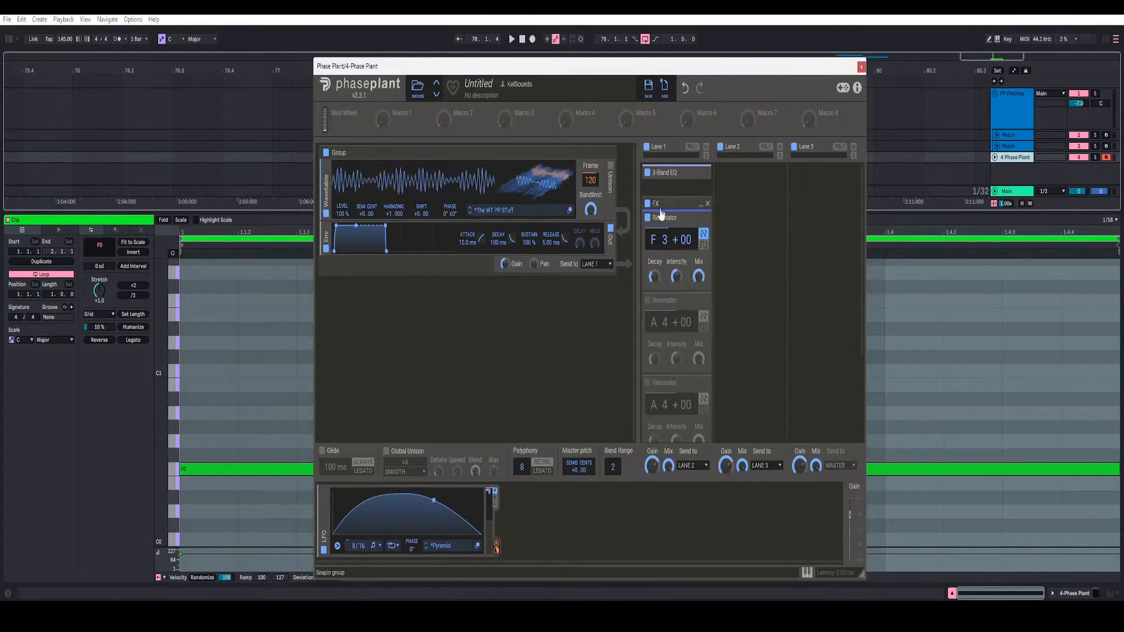
Step: Check the first Resonator's Intensity and Decay values and play back the result
right_click(677, 277)
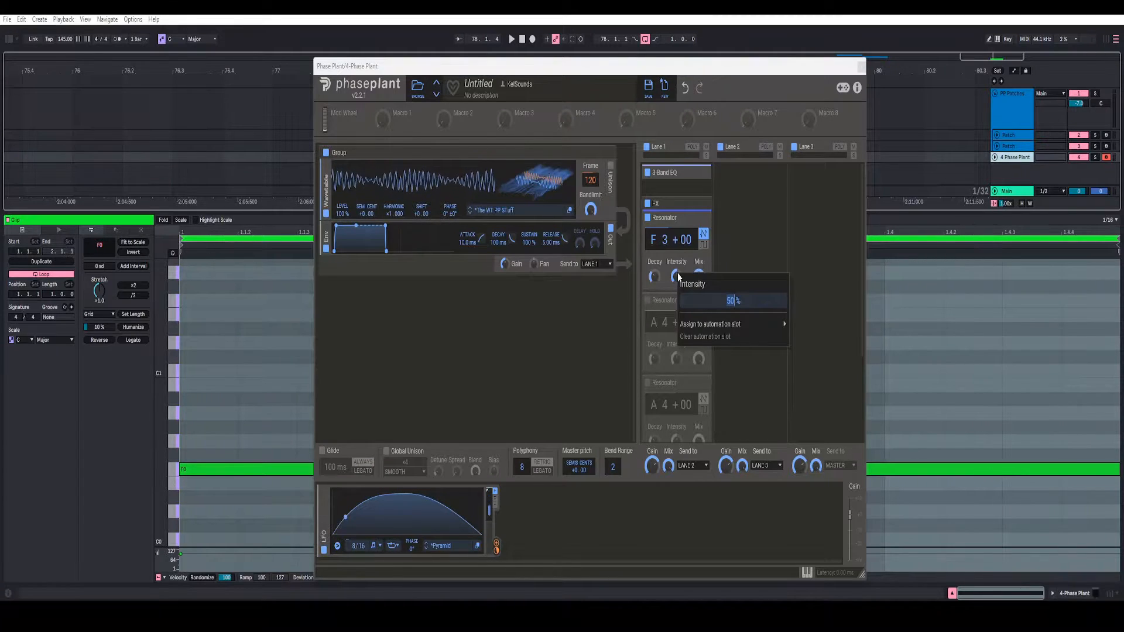
key(Return)
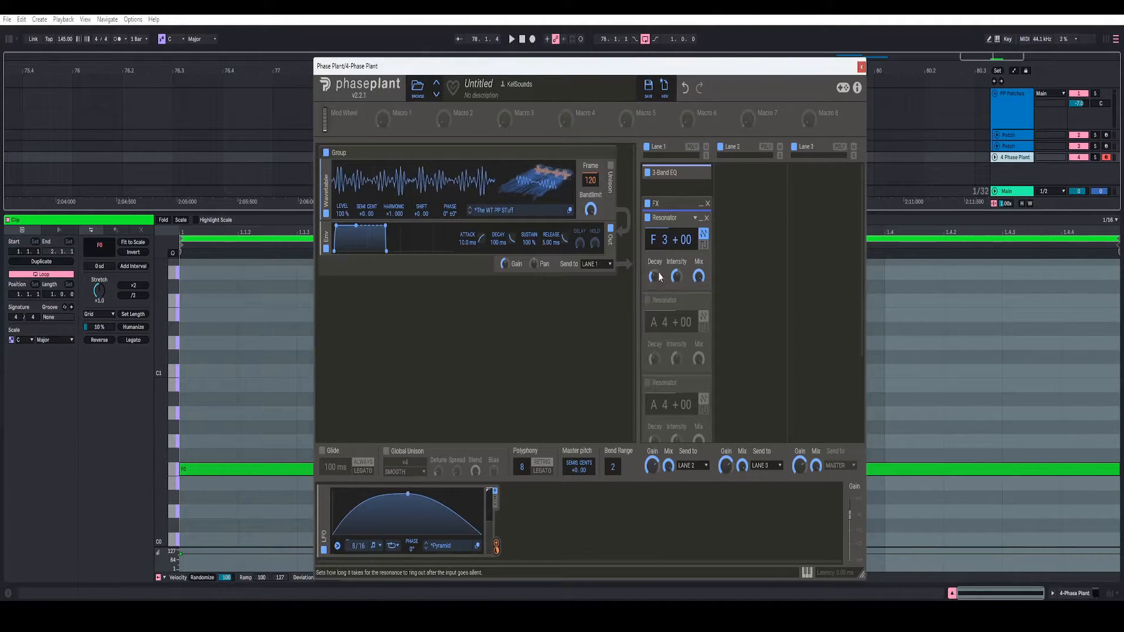
right_click(659, 277)
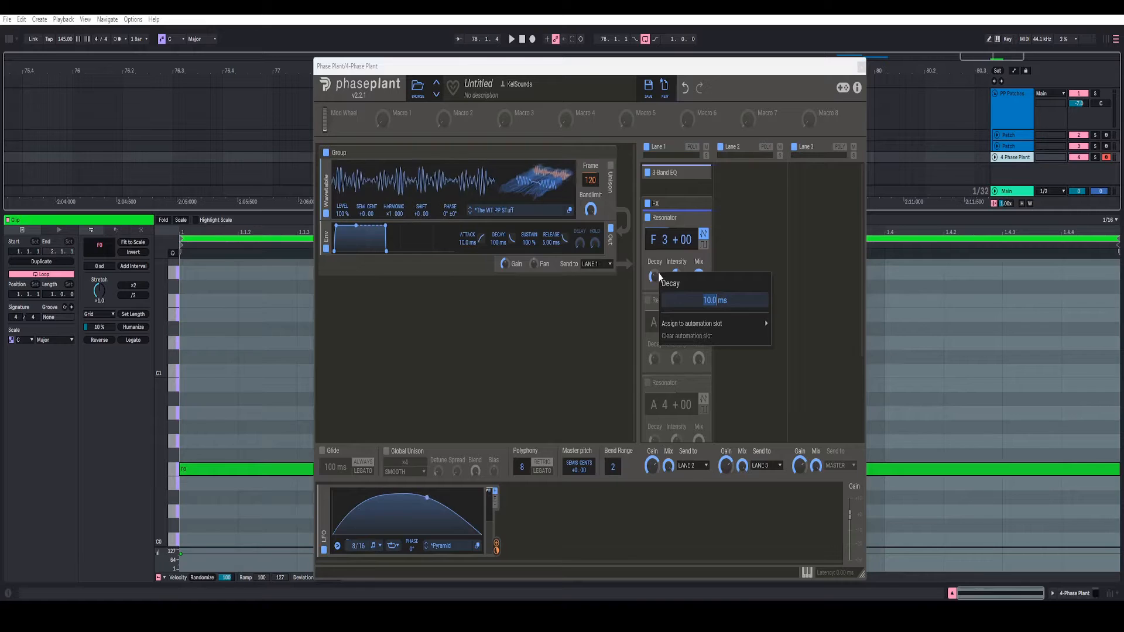
key(Return)
key(space)
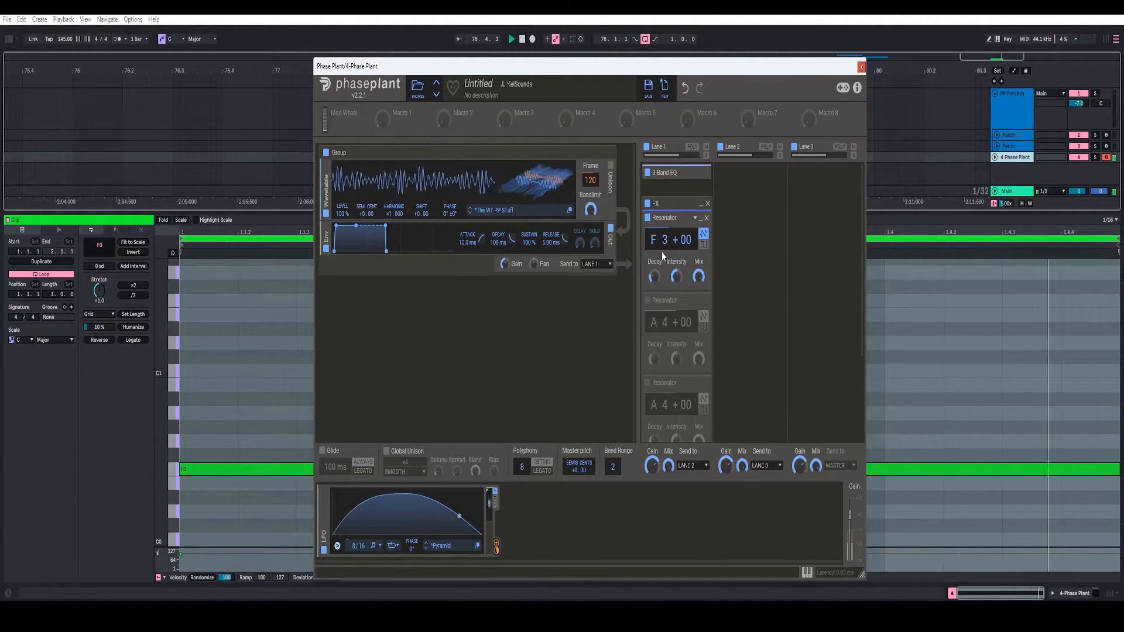
Step: Bypass and re-enable the first Resonator for comparison, and enable the second Resonator with its pitch set to G2
click(648, 219)
click(647, 220)
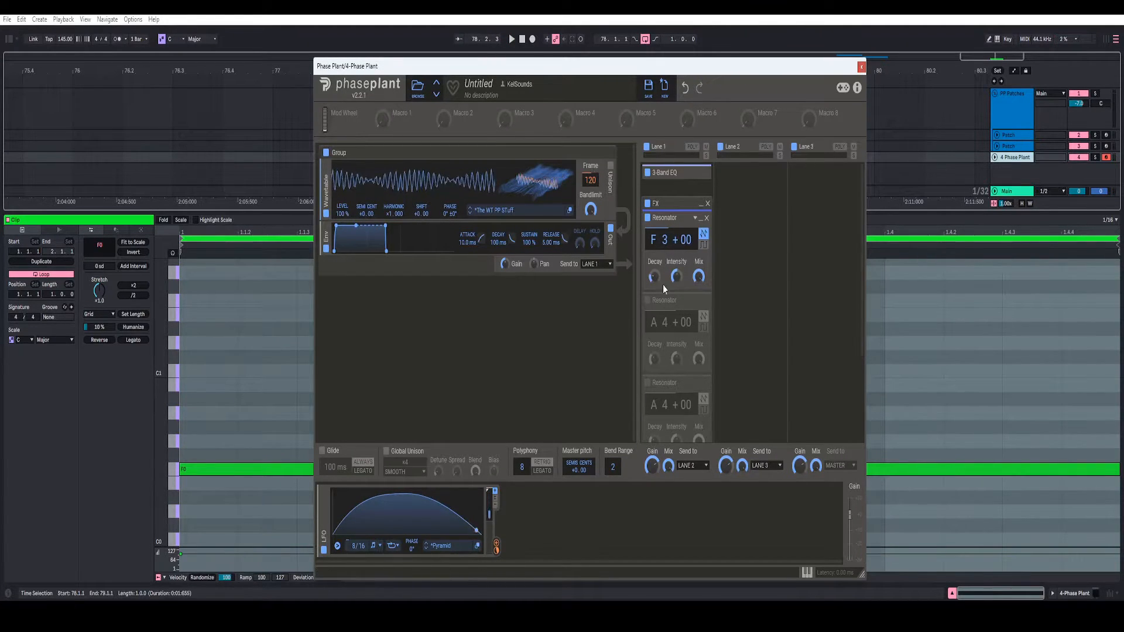
scroll(652, 308, down, 1)
click(648, 272)
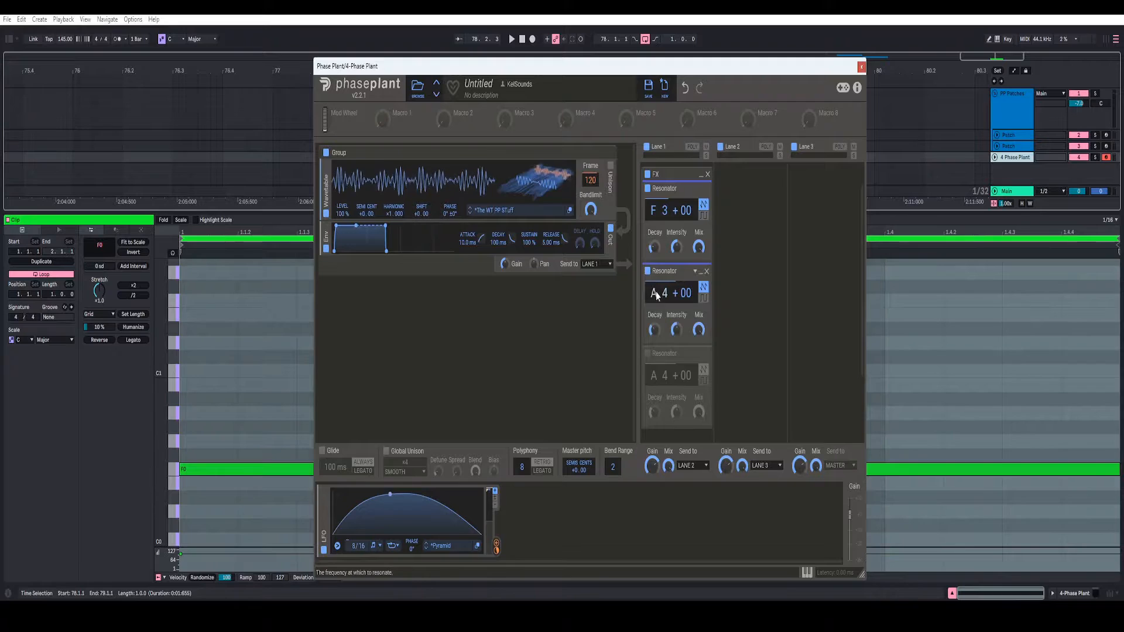
right_click(658, 293)
text(G2)
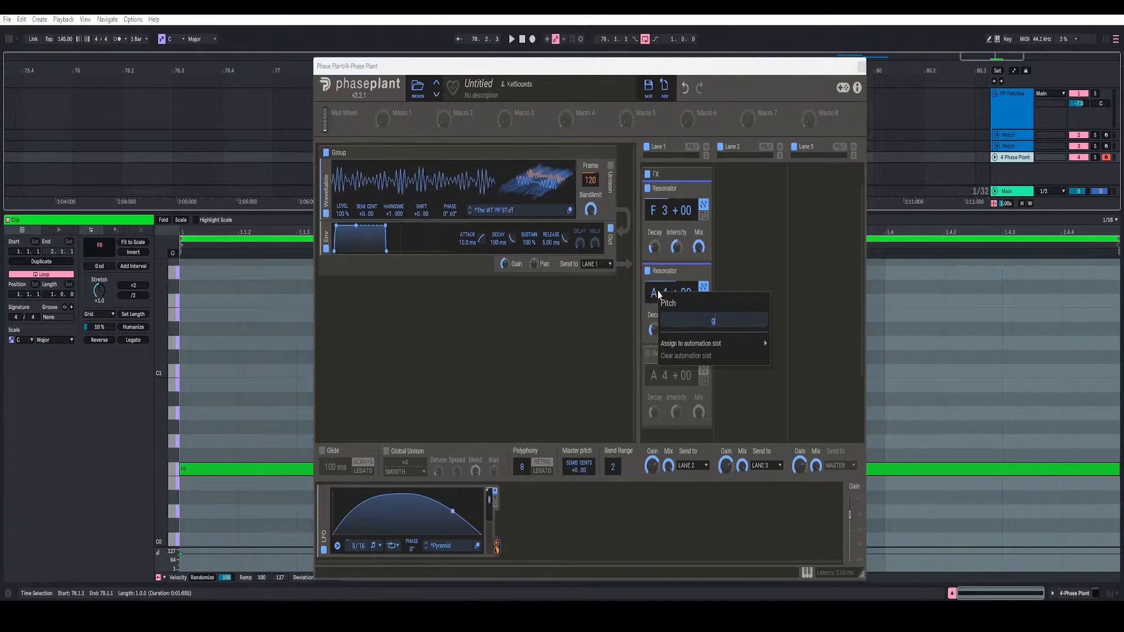
key(Return)
Step: Check the second Resonator's Intensity, set its Decay to 15 ms and play back the sound
right_click(676, 330)
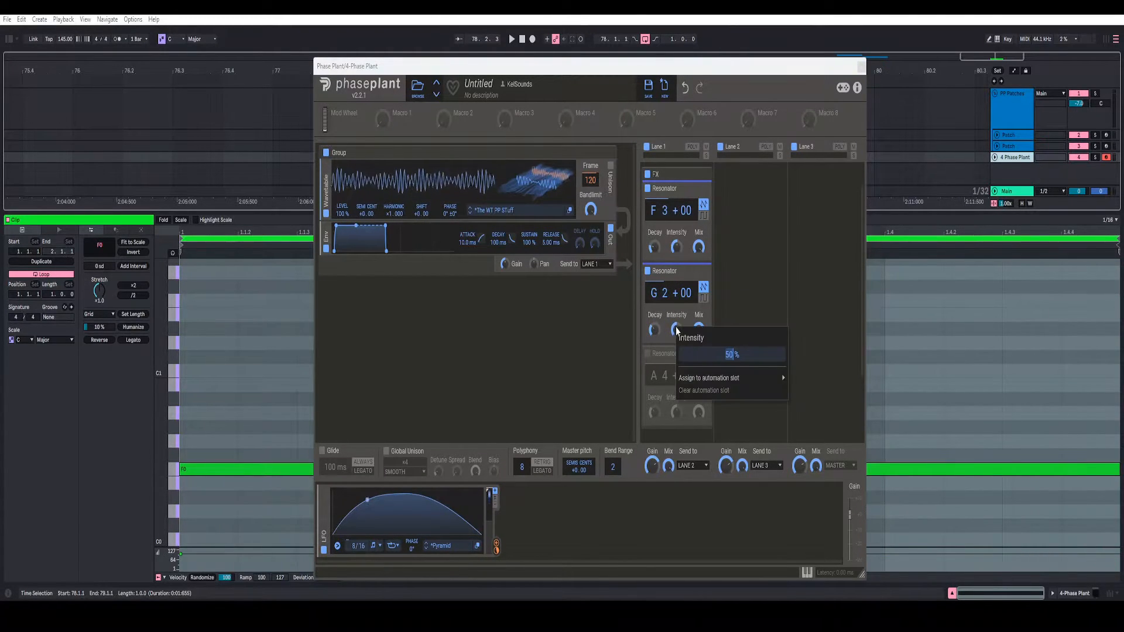
key(Return)
right_click(652, 325)
text(15 ms)
key(Return)
key(space)
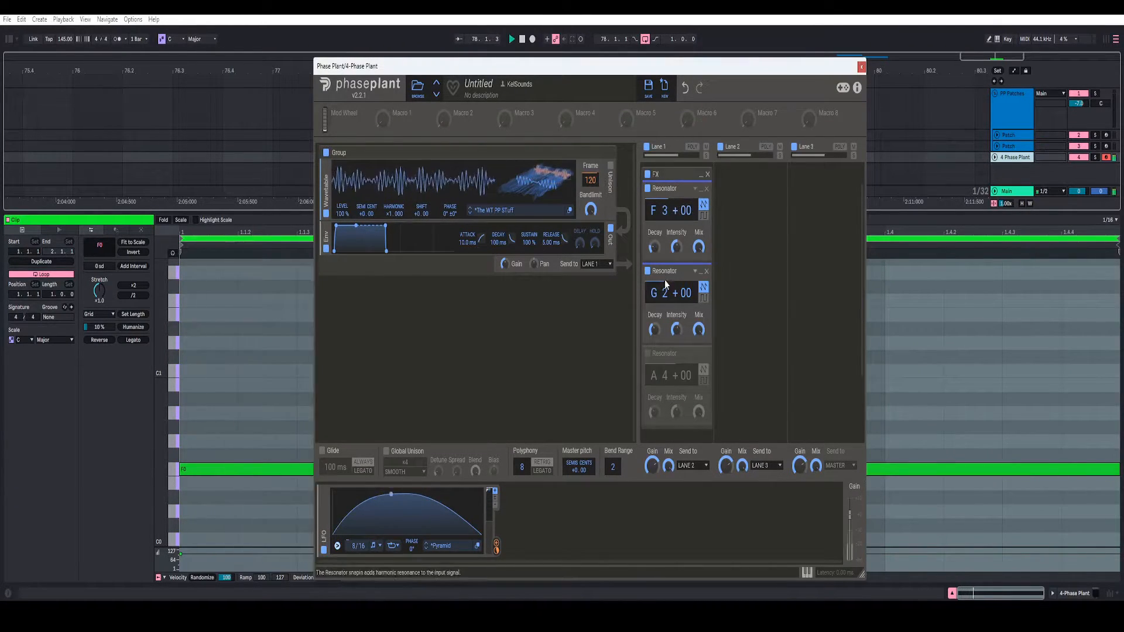
drag(698, 70, 701, 44)
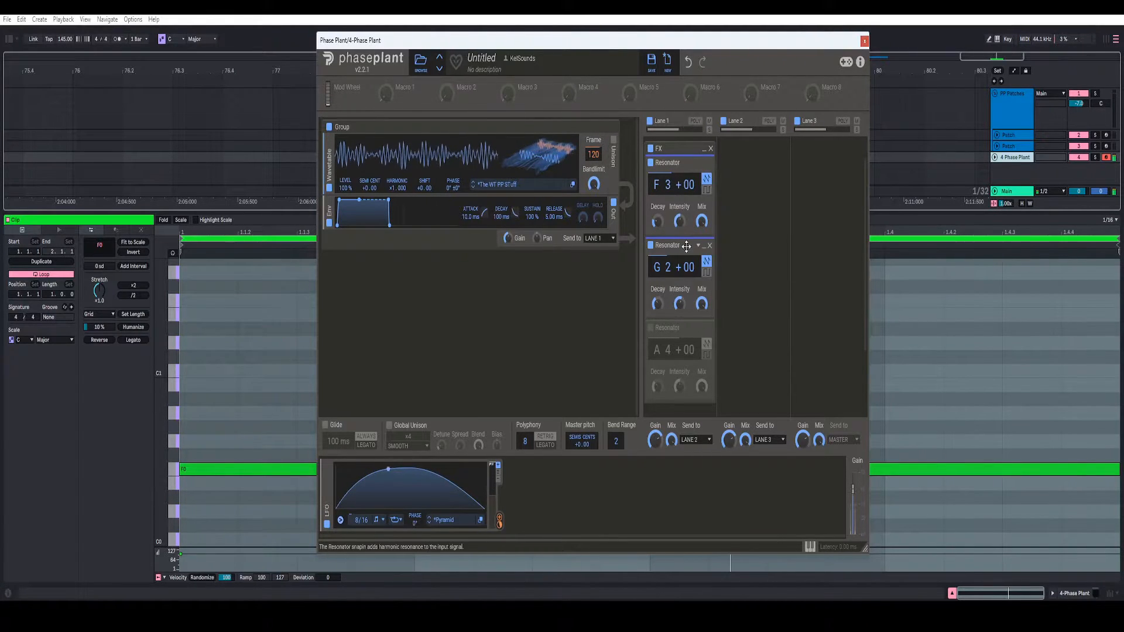
Step: Enable the third Resonator and set its pitch to F#1
scroll(667, 239, down, 1)
click(650, 271)
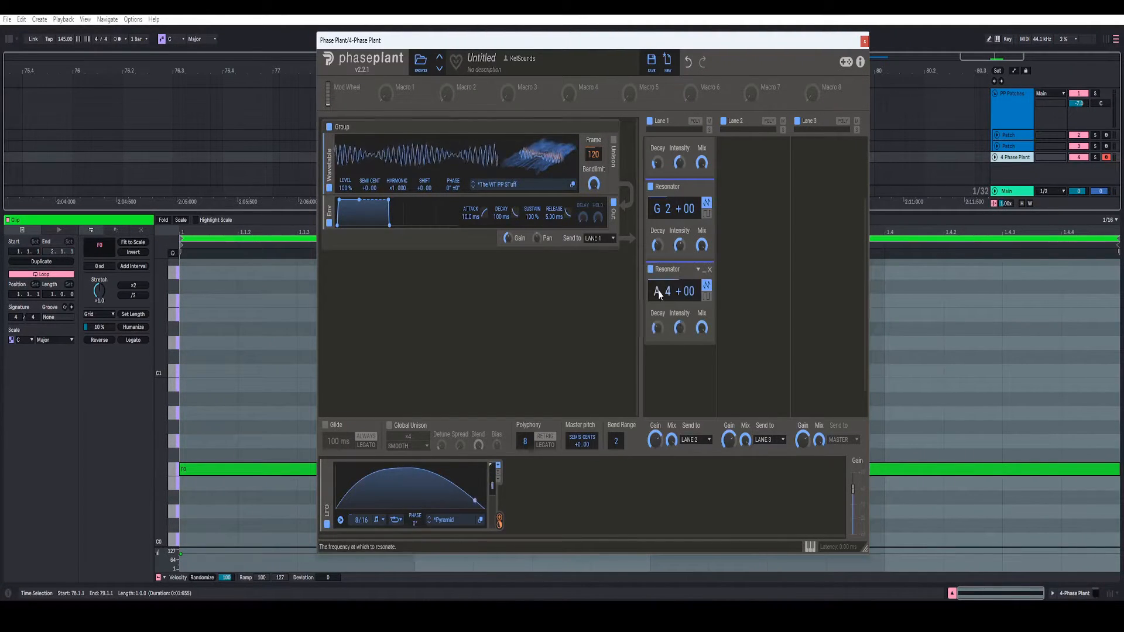
right_click(661, 288)
text(f#1)
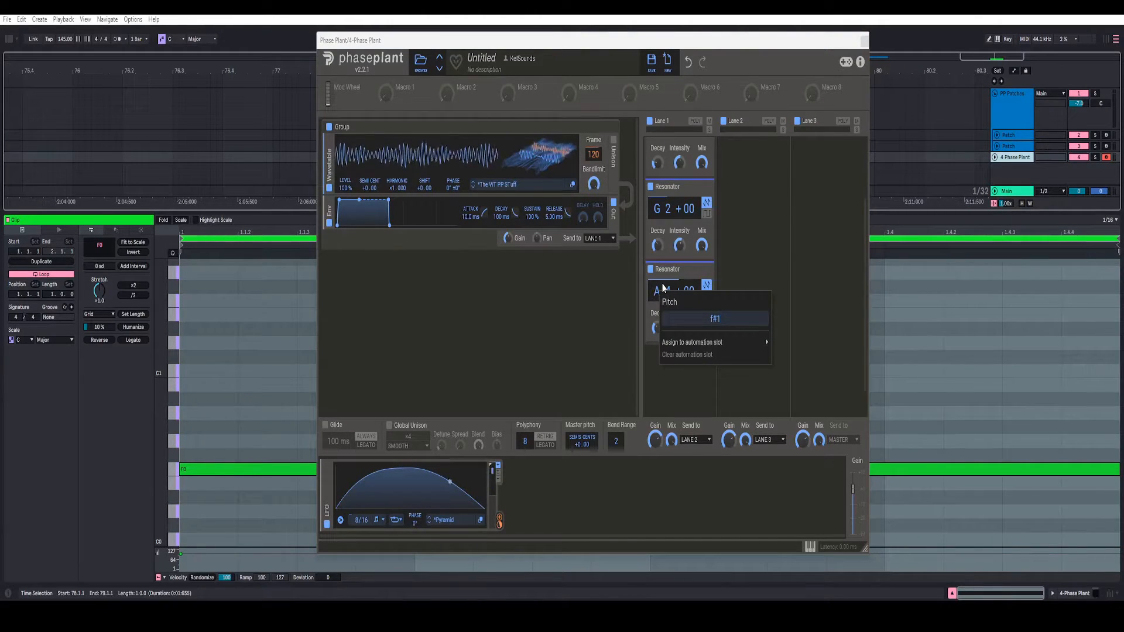
key(Return)
Step: Set the third Resonator's Intensity to 41% and its Decay to 13 ms
right_click(682, 324)
text(41)
key(Return)
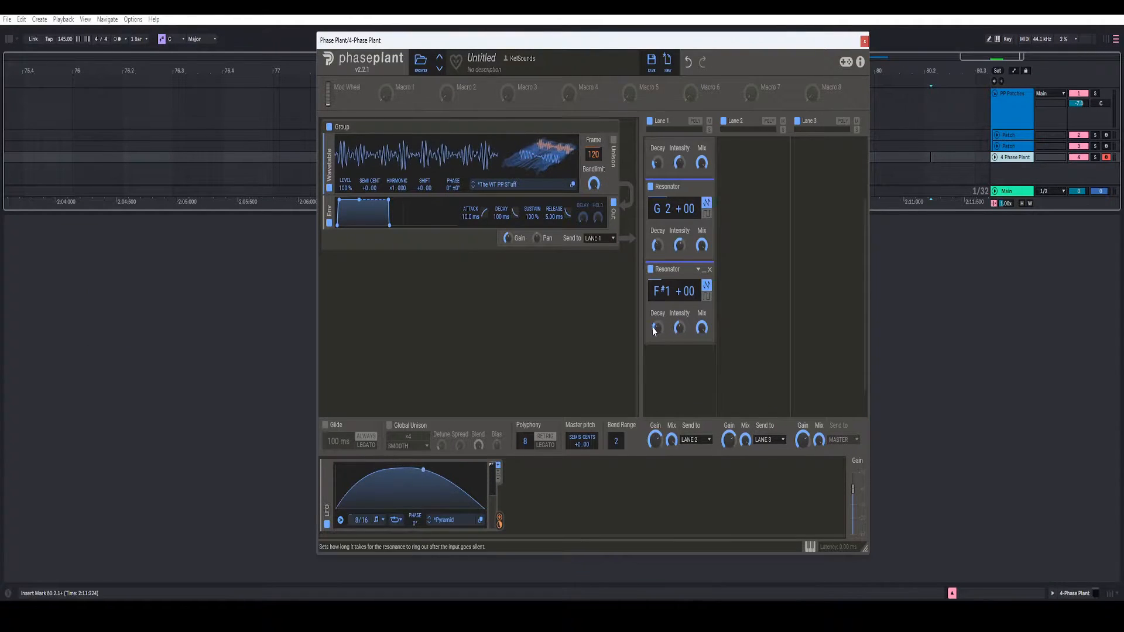
right_click(656, 328)
text(13 ms)
key(Return)
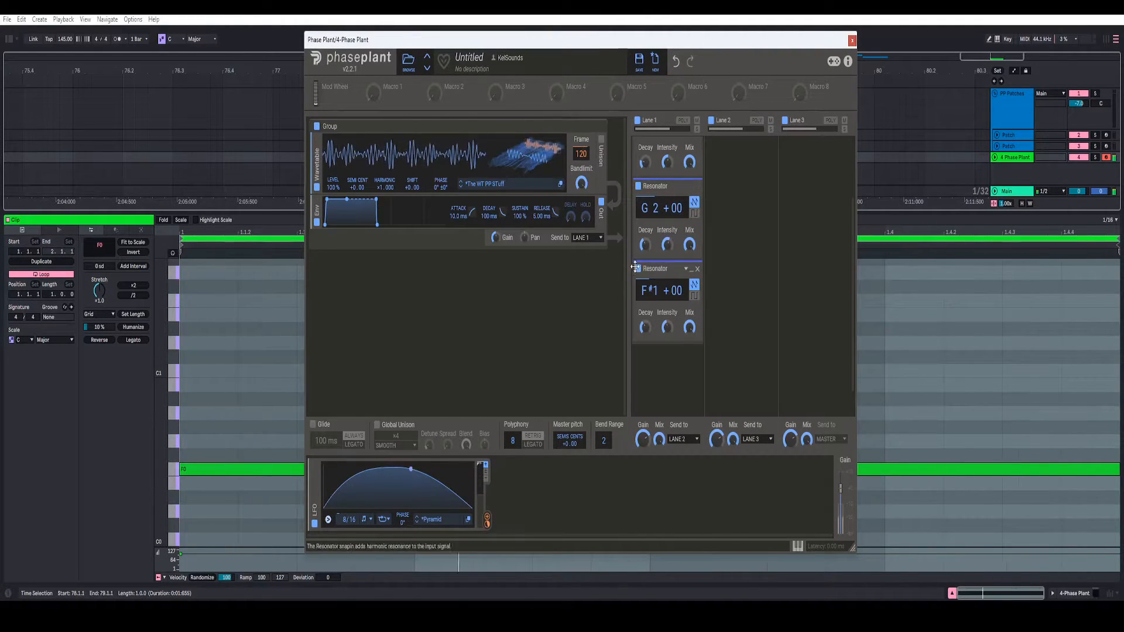
Step: Bypass and re-enable the whole FX group to compare the sound with and without the Resonators
scroll(671, 167, up, 2)
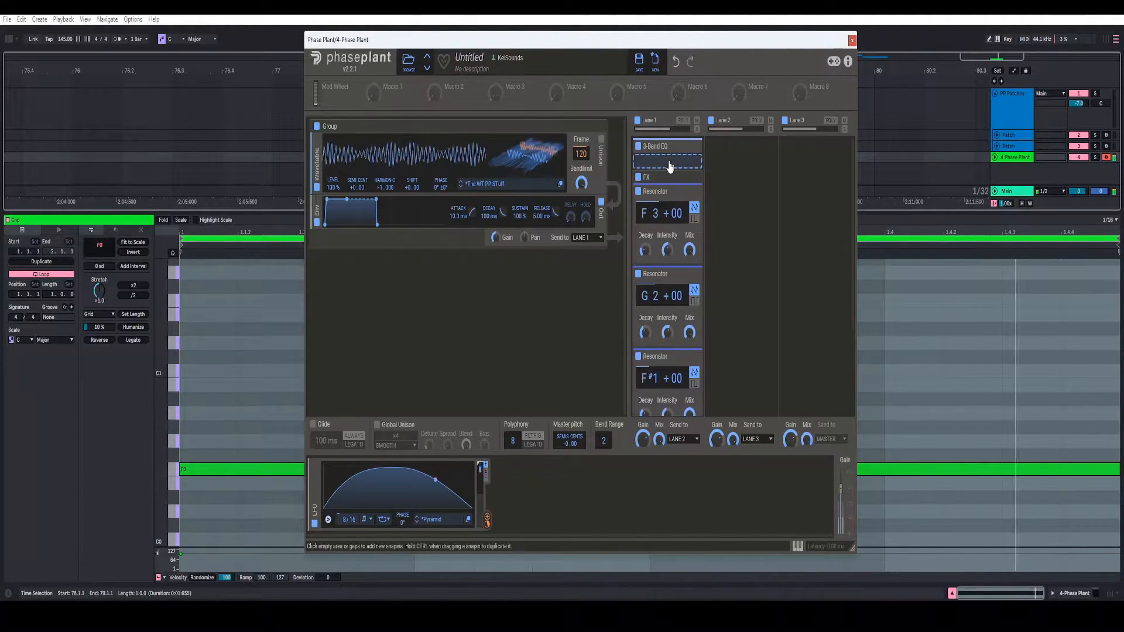
click(638, 180)
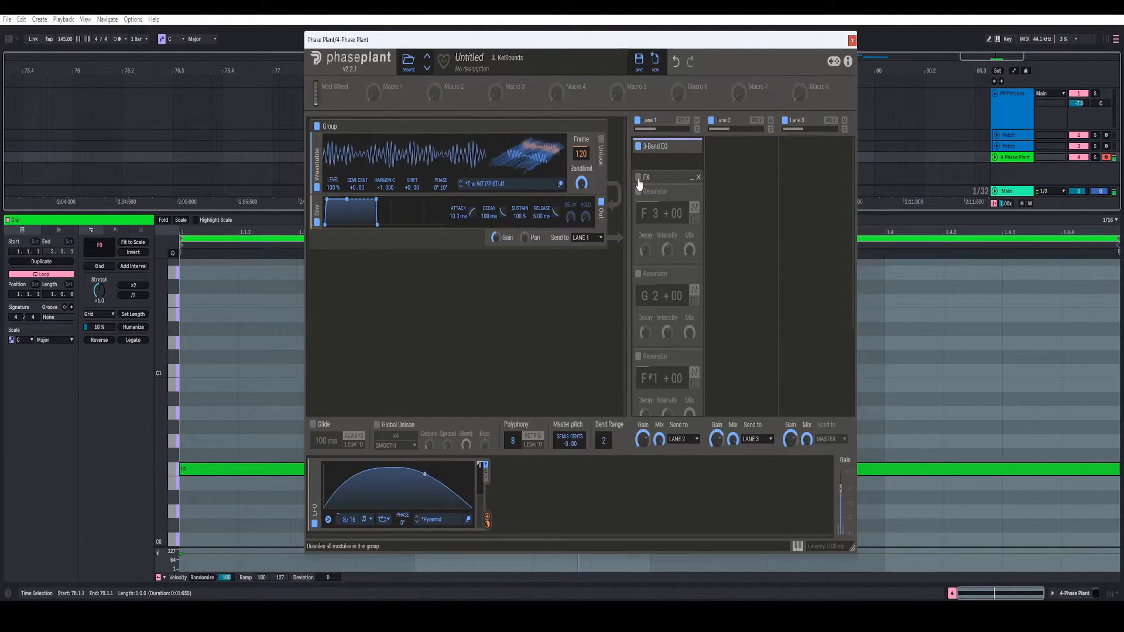
click(639, 181)
Step: Add a 3-Band EQ after the third Resonator in the FX group and boost its High band by about 3.2 dB
scroll(667, 264, down, 2)
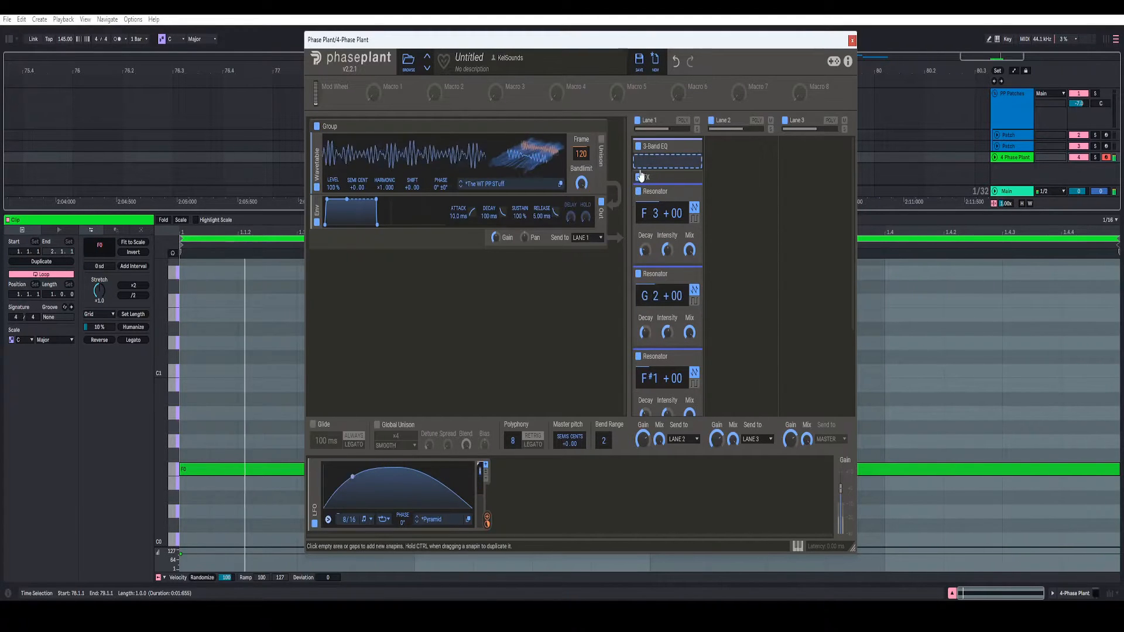
click(667, 317)
click(655, 361)
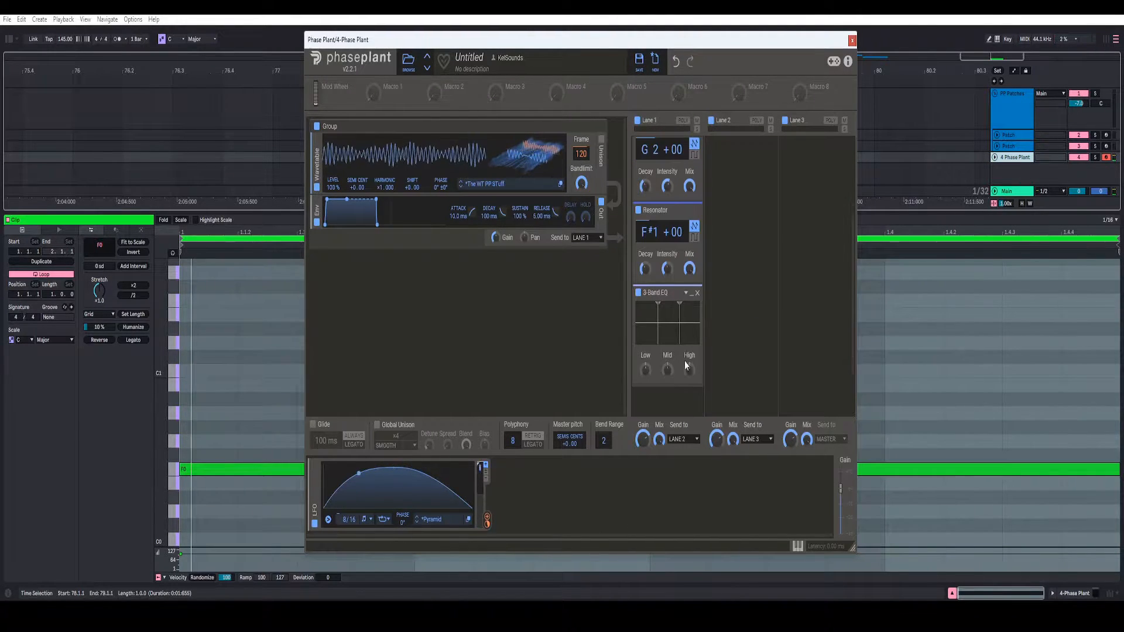
drag(689, 372, 689, 362)
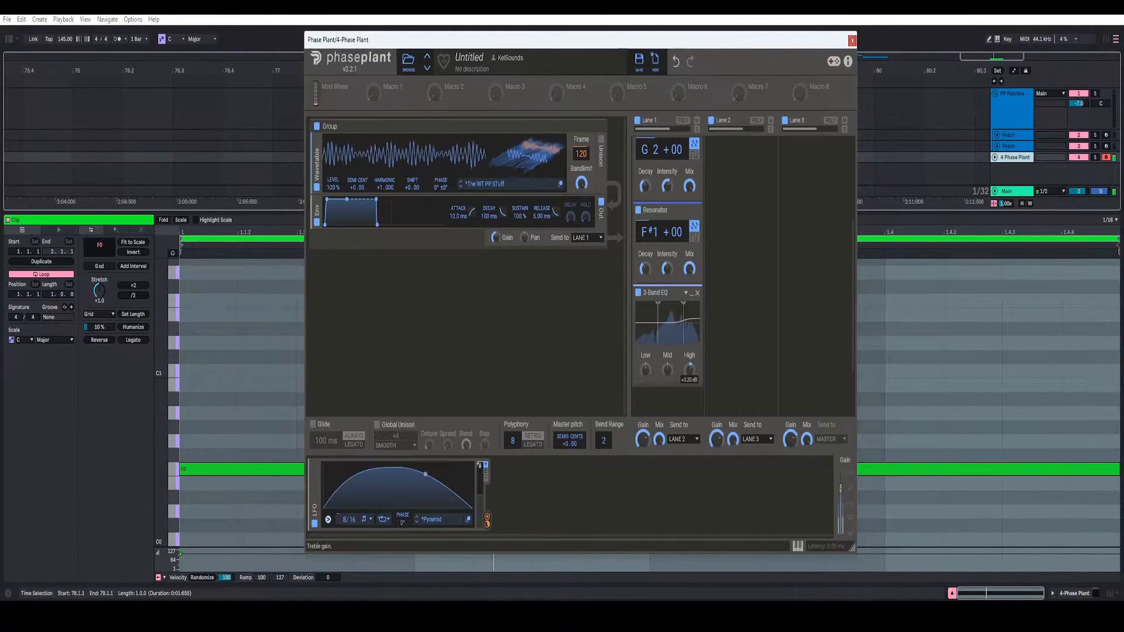
Step: Collapse the new 3-Band EQ and the Resonators in the FX group
click(691, 294)
click(691, 211)
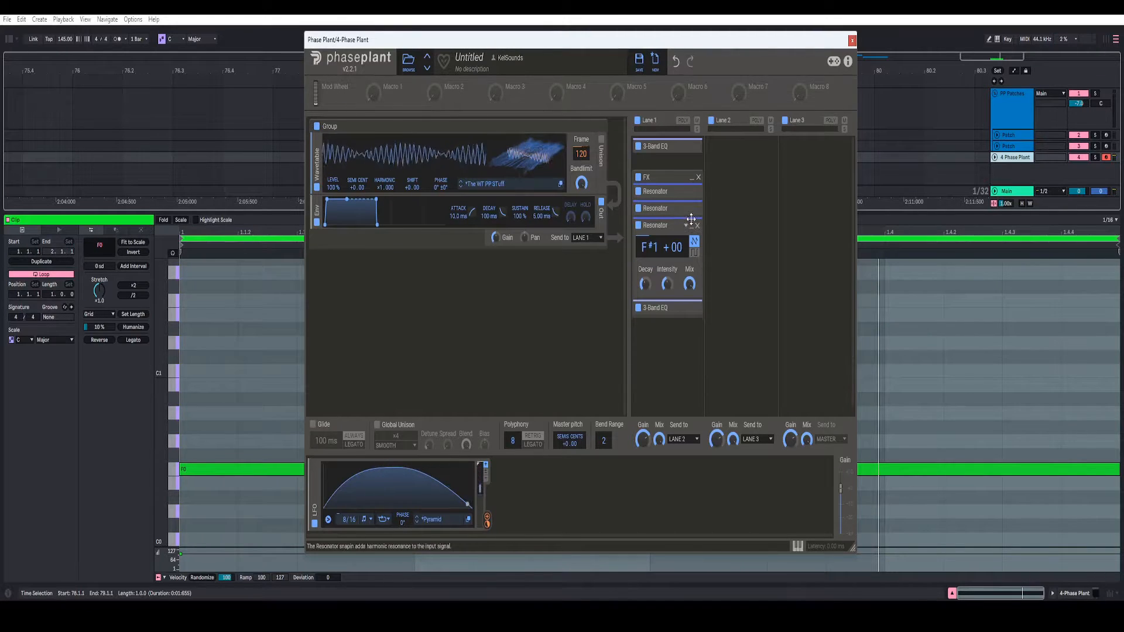
click(691, 227)
Step: Add a Disperser after the 3-Band EQ in the FX group and set its frequency to about 3.03 kHz
click(667, 261)
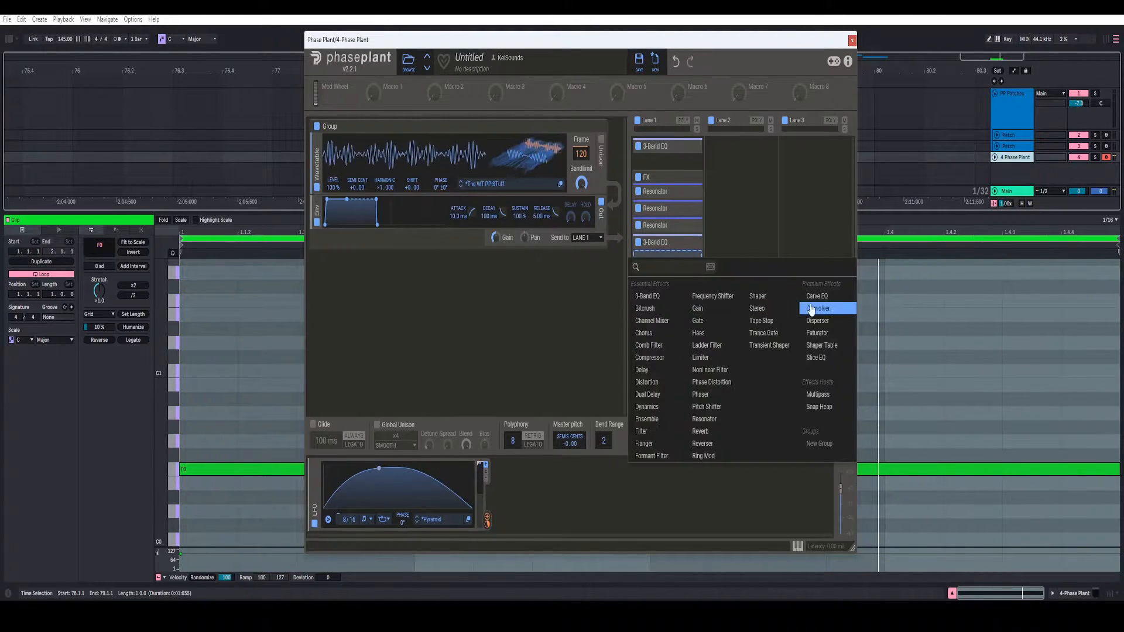
click(818, 320)
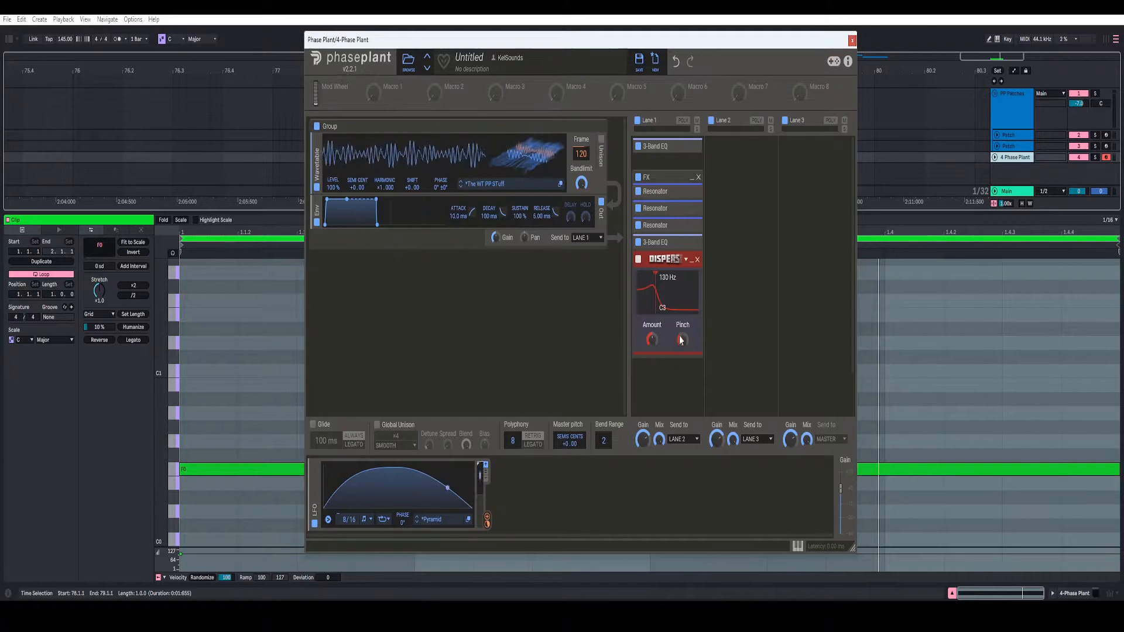
drag(661, 300, 671, 307)
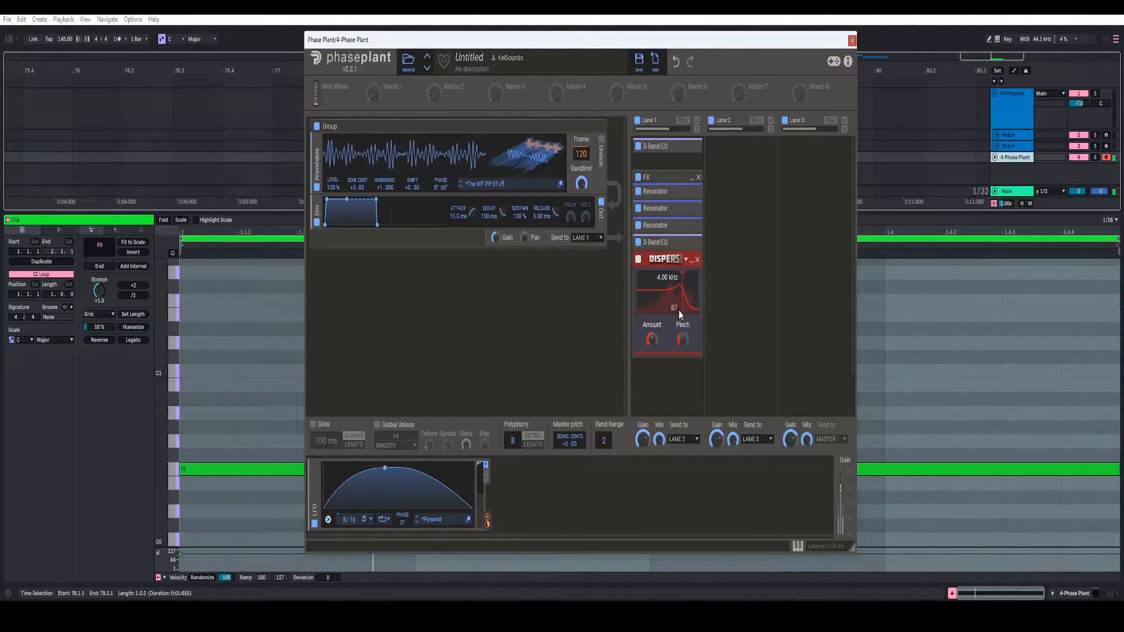
drag(679, 311, 676, 310)
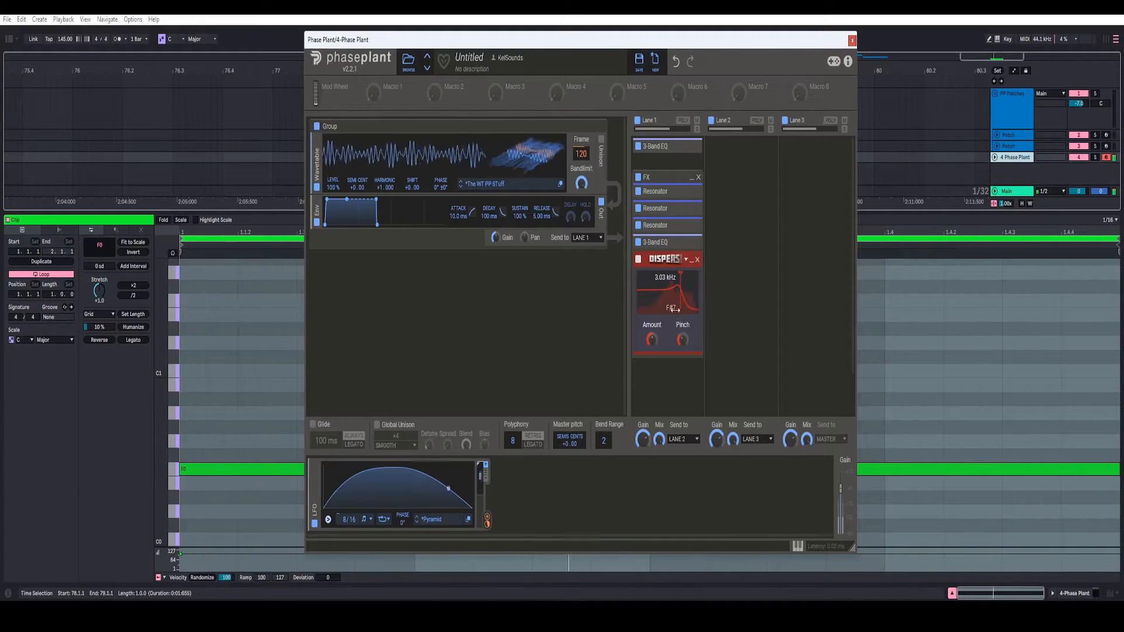
Step: Duplicate the Disperser and raise the copy's frequency to about 14.3 kHz
key(ctrl+d)
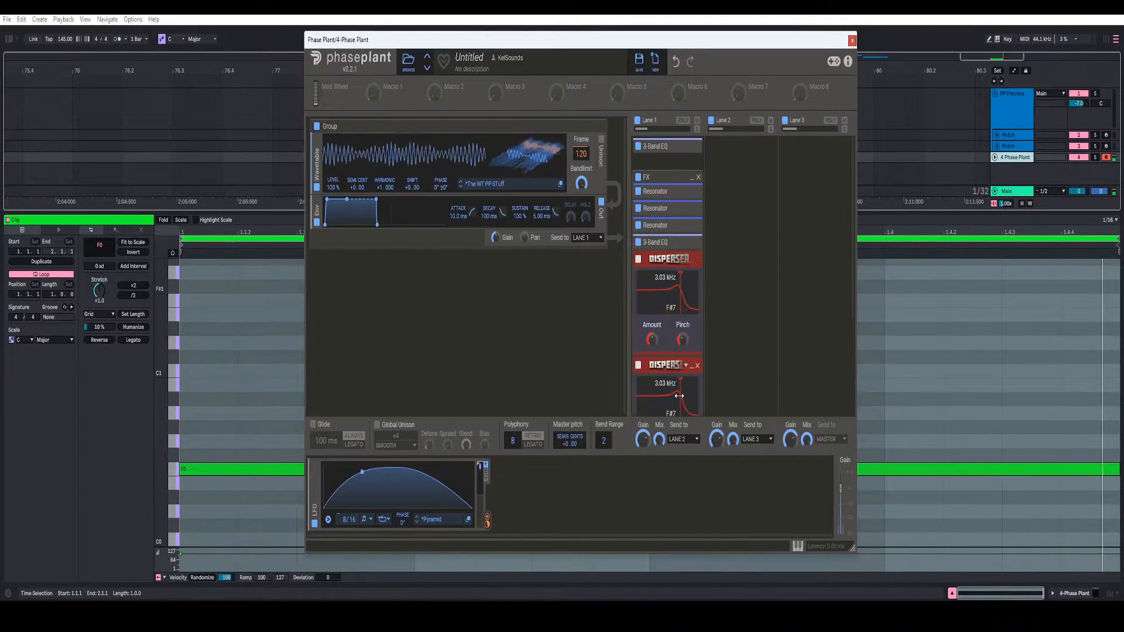
scroll(673, 326, down, 3)
drag(675, 328, 691, 327)
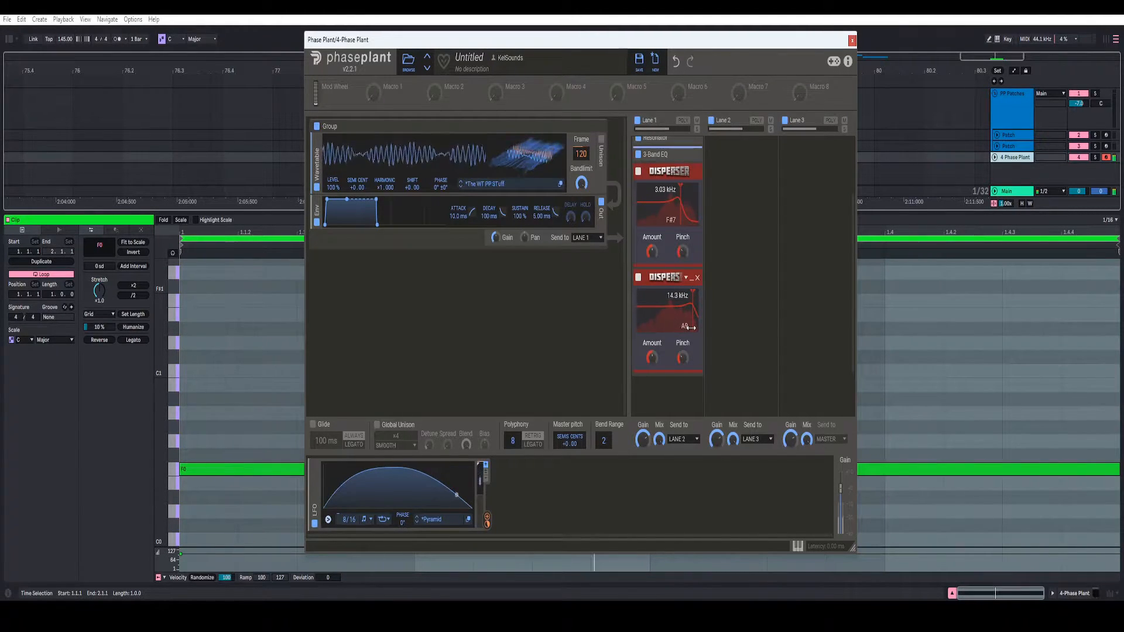
Step: Collapse both Dispersers and the FX group
click(690, 173)
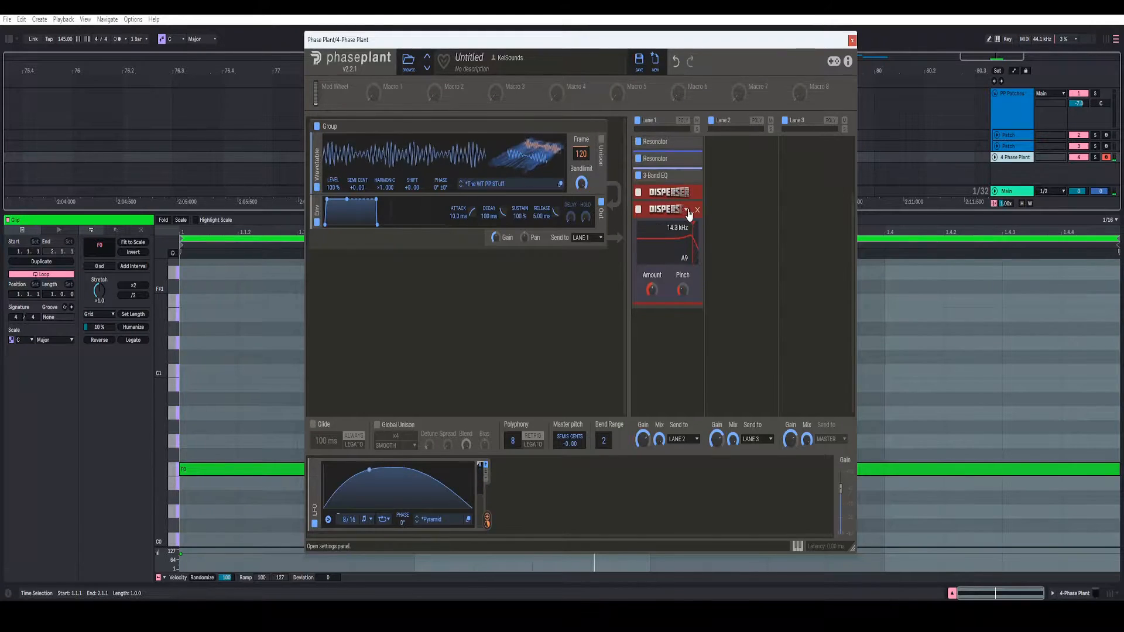
click(690, 210)
drag(689, 209, 670, 226)
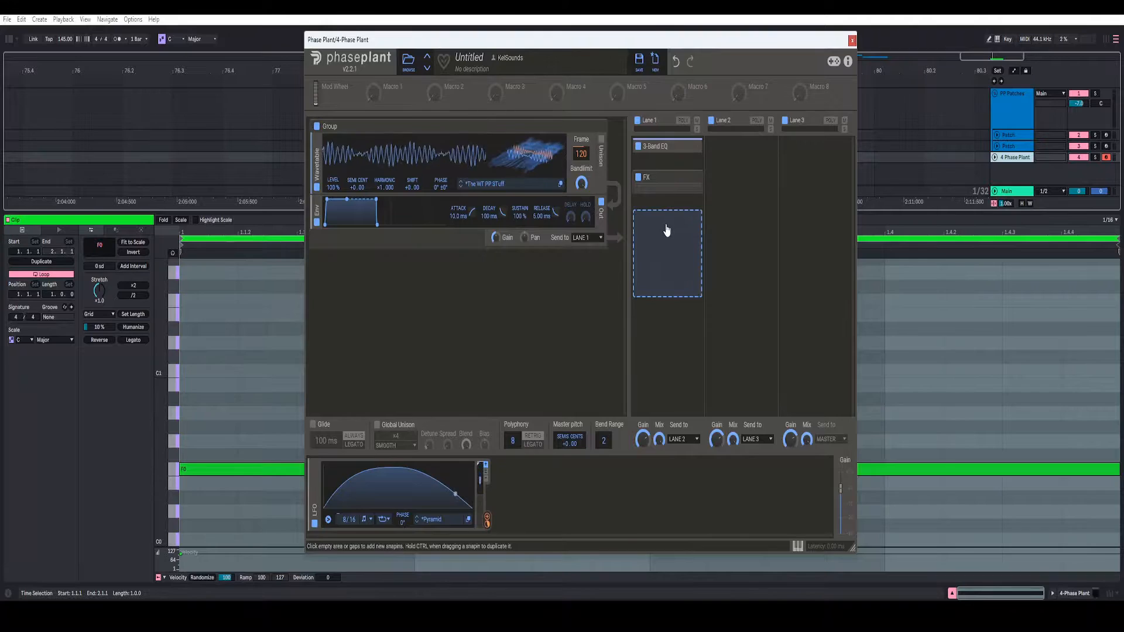
Step: Add a Snap Heap below the FX group, open its editor and add a Chorus to Parallel Bus 1a
click(669, 227)
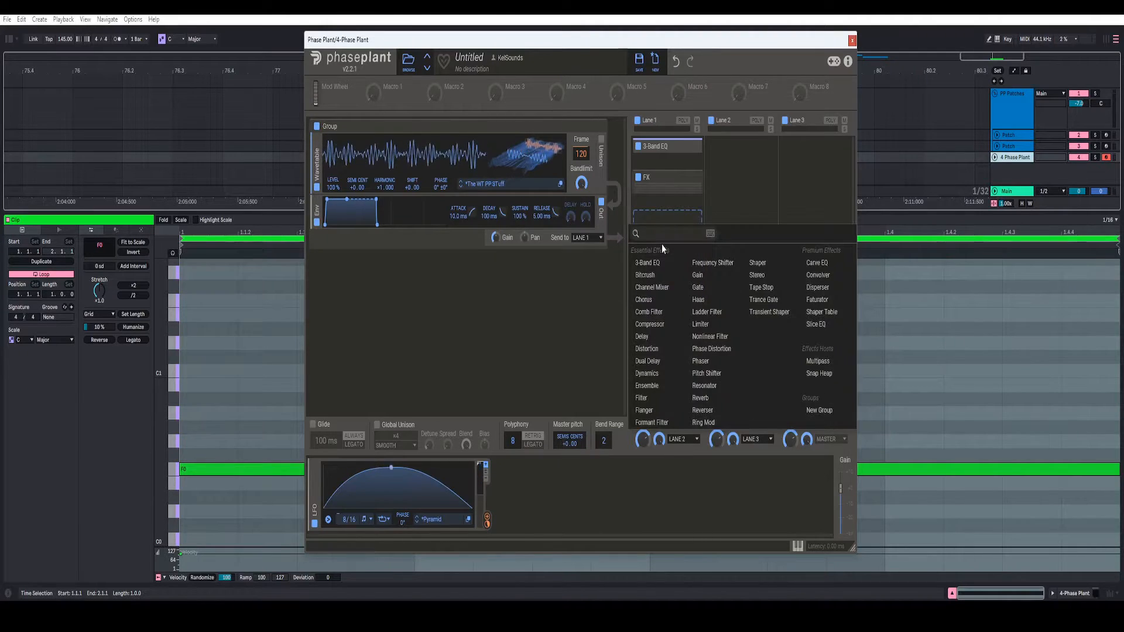
click(817, 374)
click(409, 426)
click(373, 183)
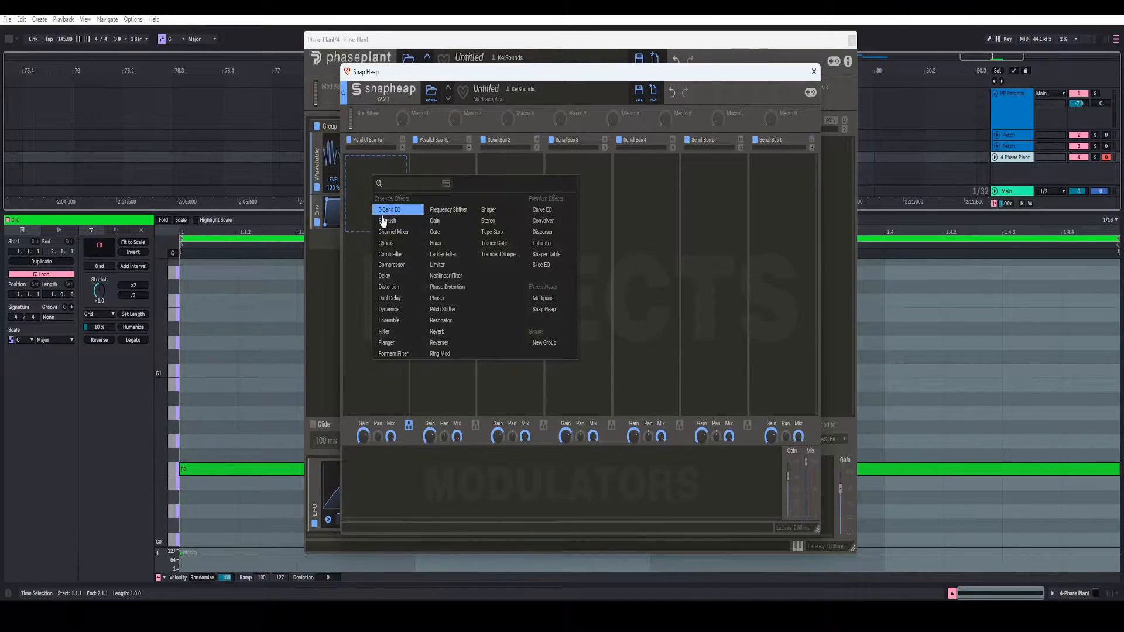
click(386, 242)
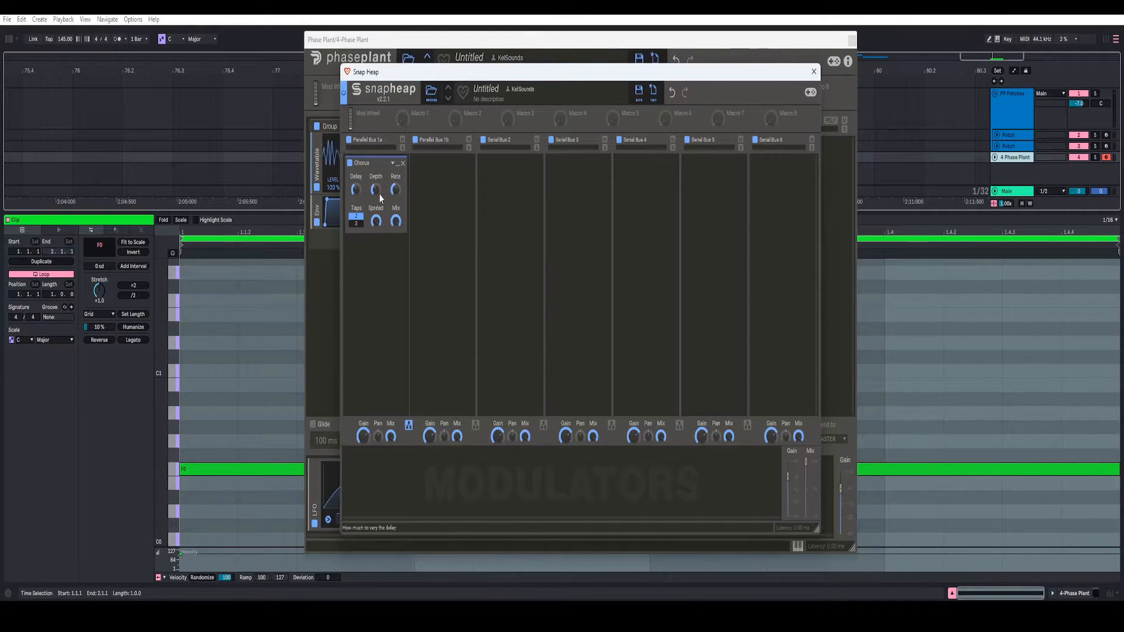
Step: Adjust the Chorus Depth, play back the result and close the Snap Heap editor
drag(375, 191, 375, 180)
click(976, 163)
key(space)
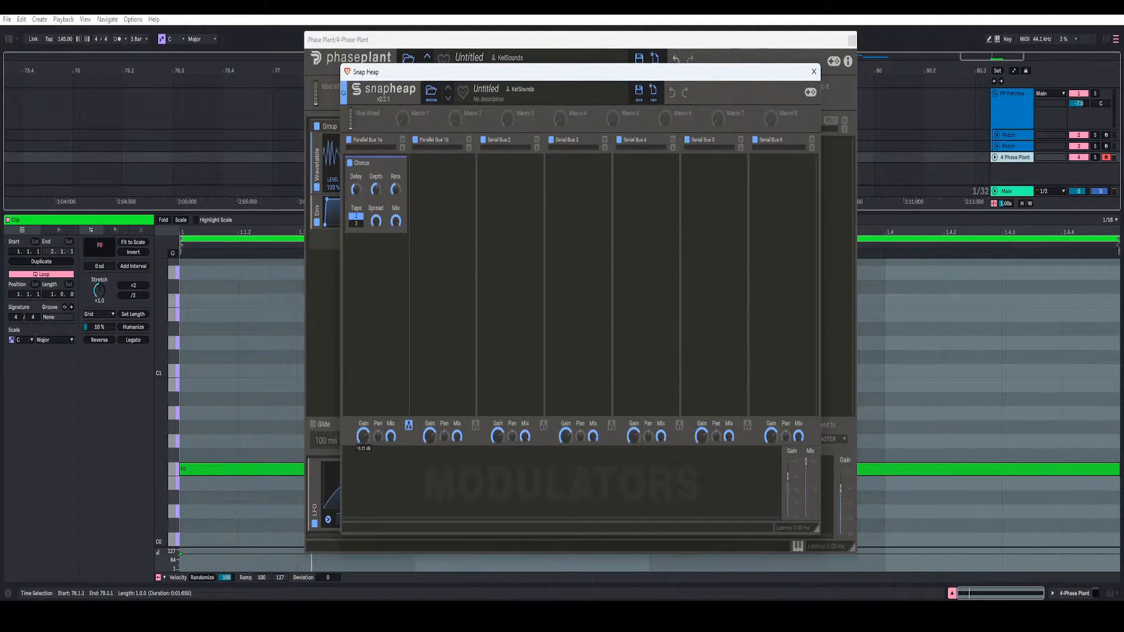
key(space)
click(855, 72)
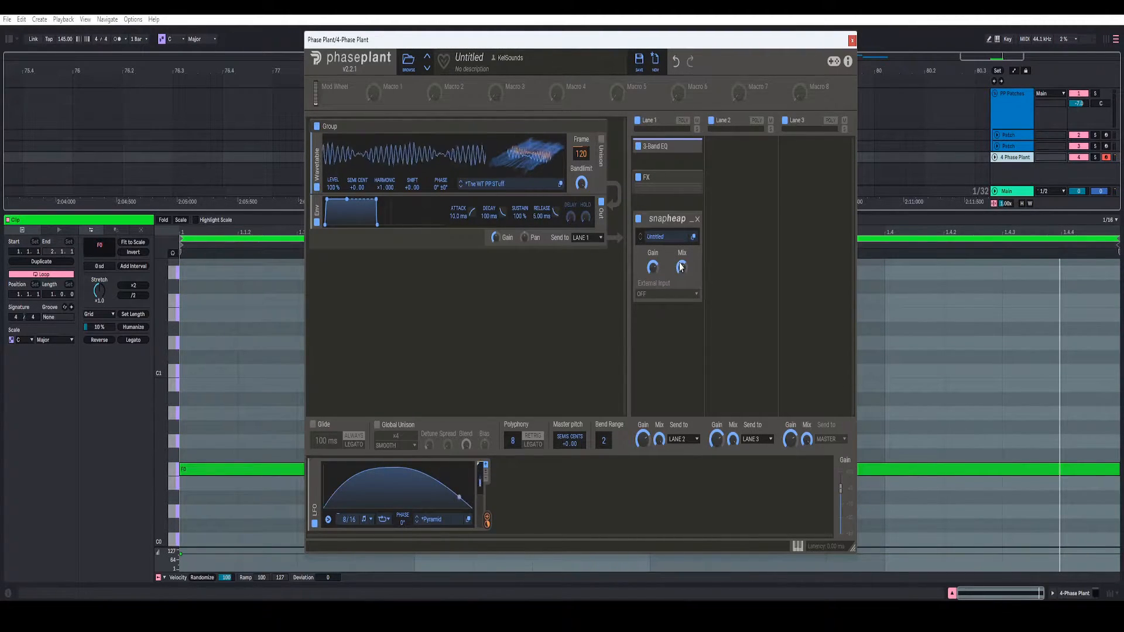
Step: Create a new group named Stereo in Lane 1 for the Snap Heap
click(652, 251)
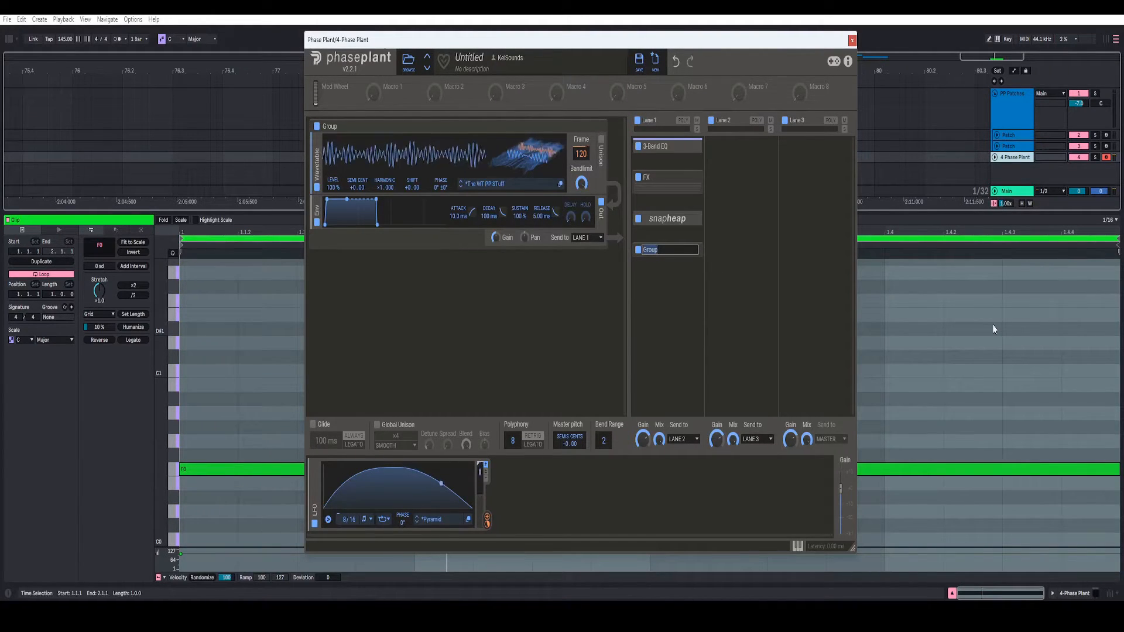
text(Stereo)
key(Return)
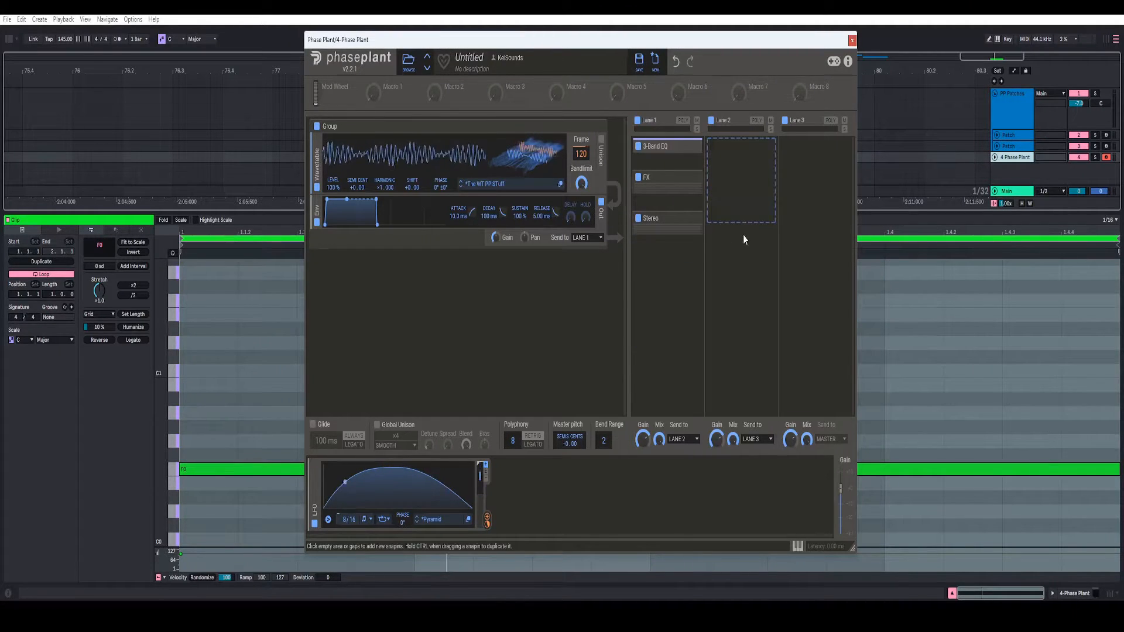
Step: Add a new effects group below the Stereo group and name it Mix
click(689, 287)
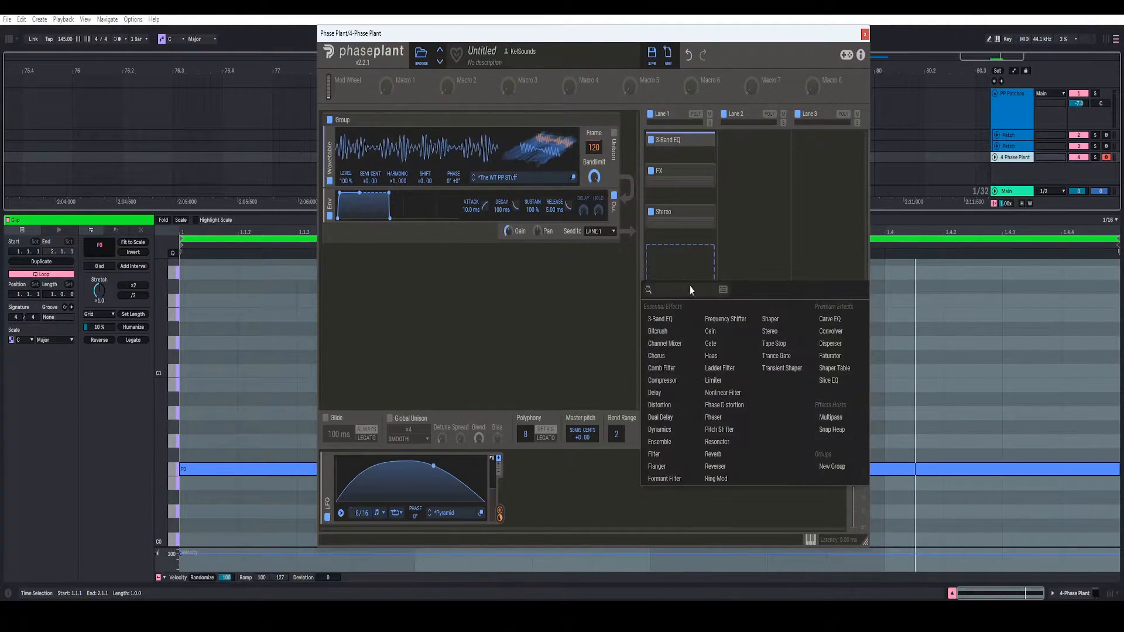
click(832, 466)
click(663, 251)
text(Mix)
key(Return)
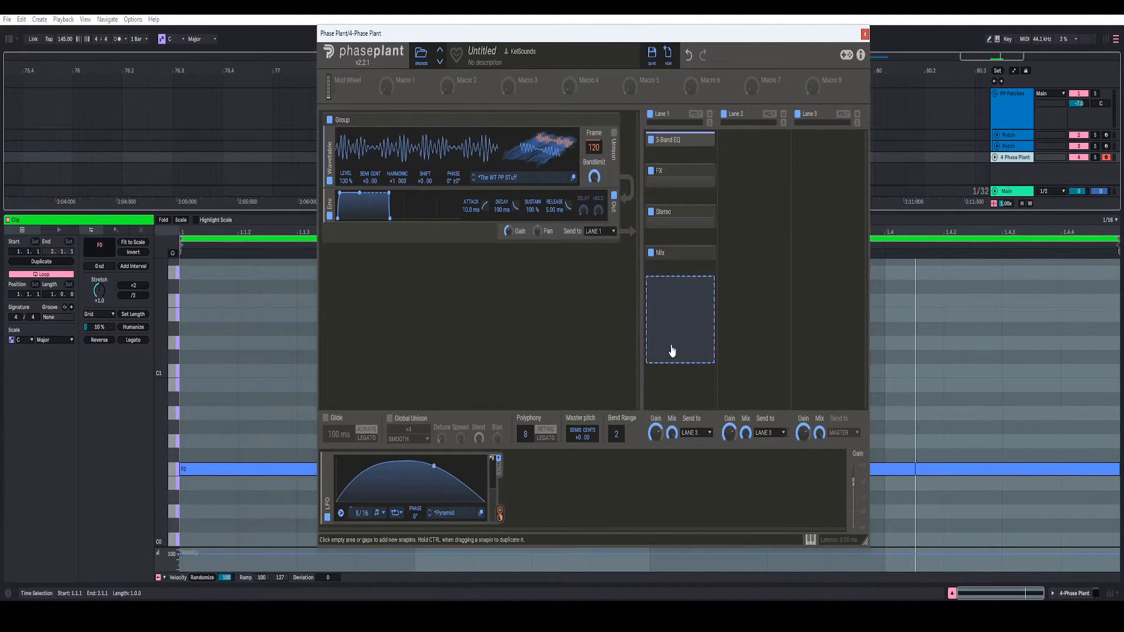
Step: Add a Filter to the Mix group, make it high pass with a 200 Hz cutoff, and collapse it
click(893, 173)
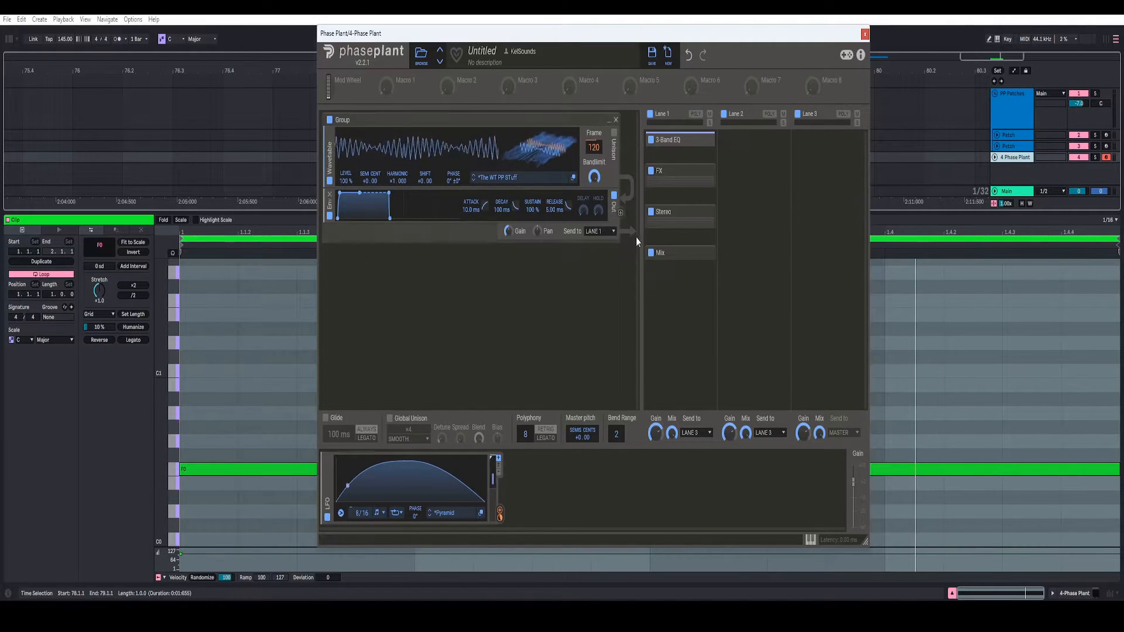
click(673, 263)
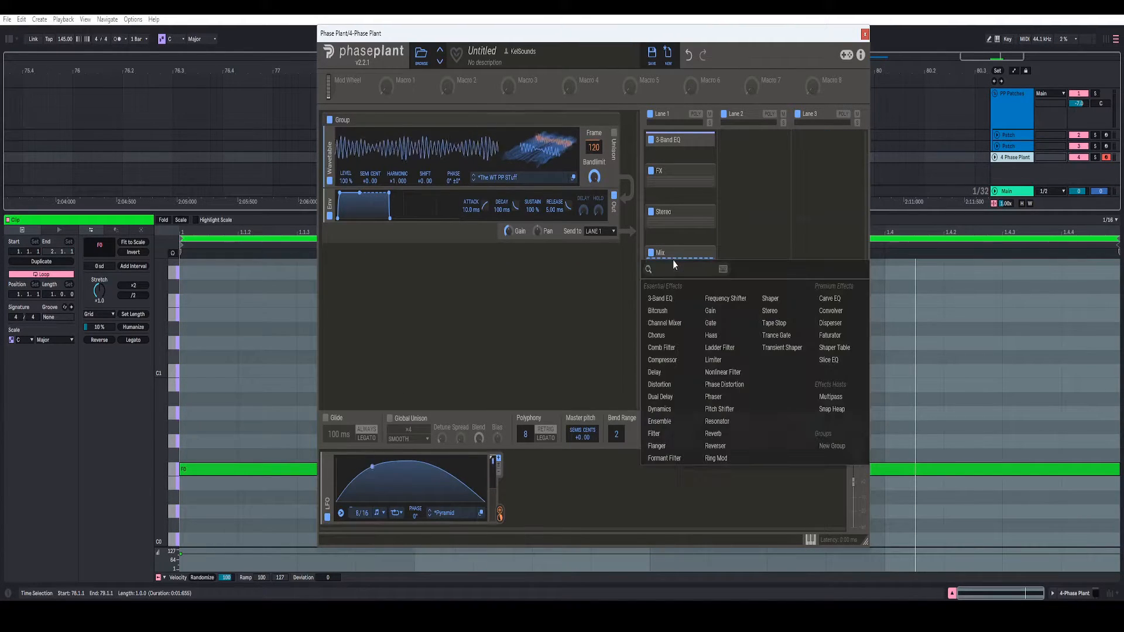
click(656, 436)
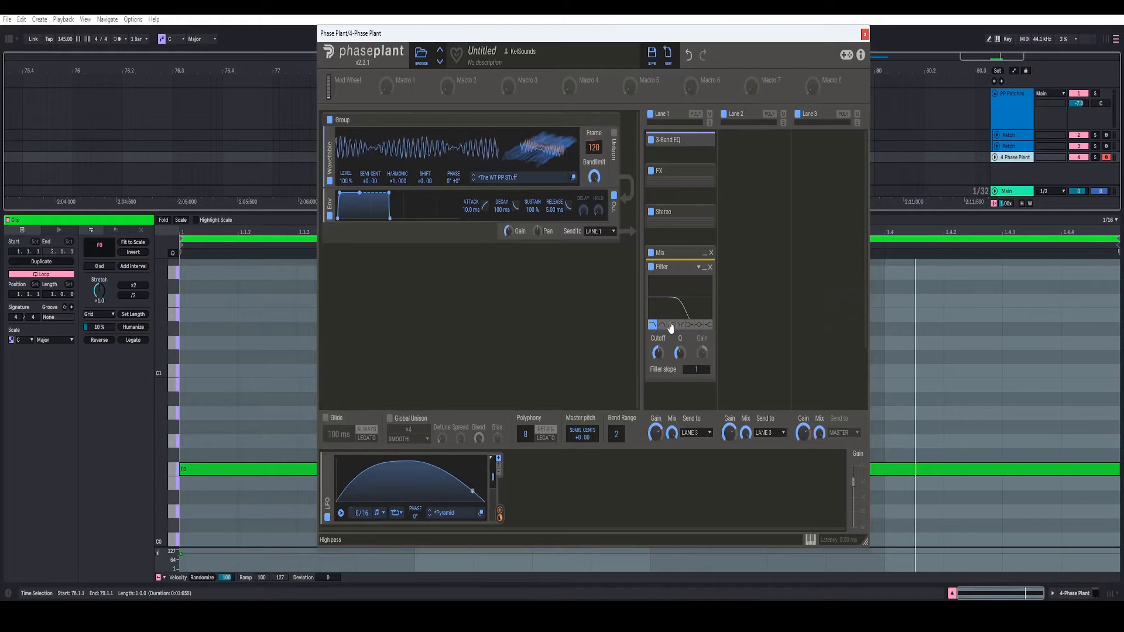
right_click(658, 355)
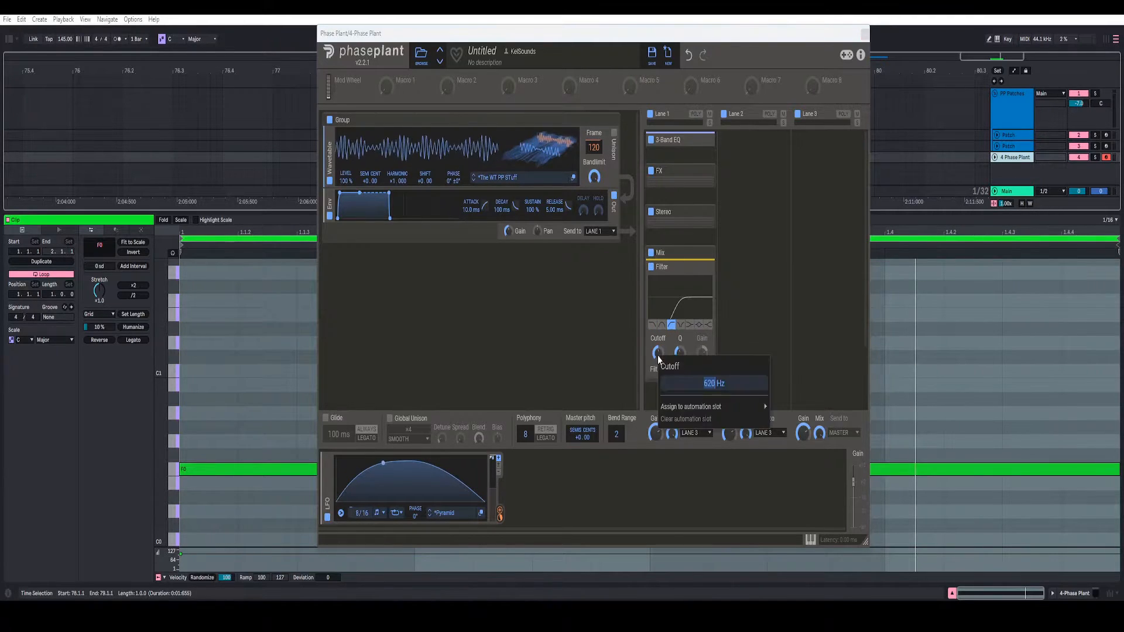
text(200)
key(Return)
scroll(695, 374, up, 1)
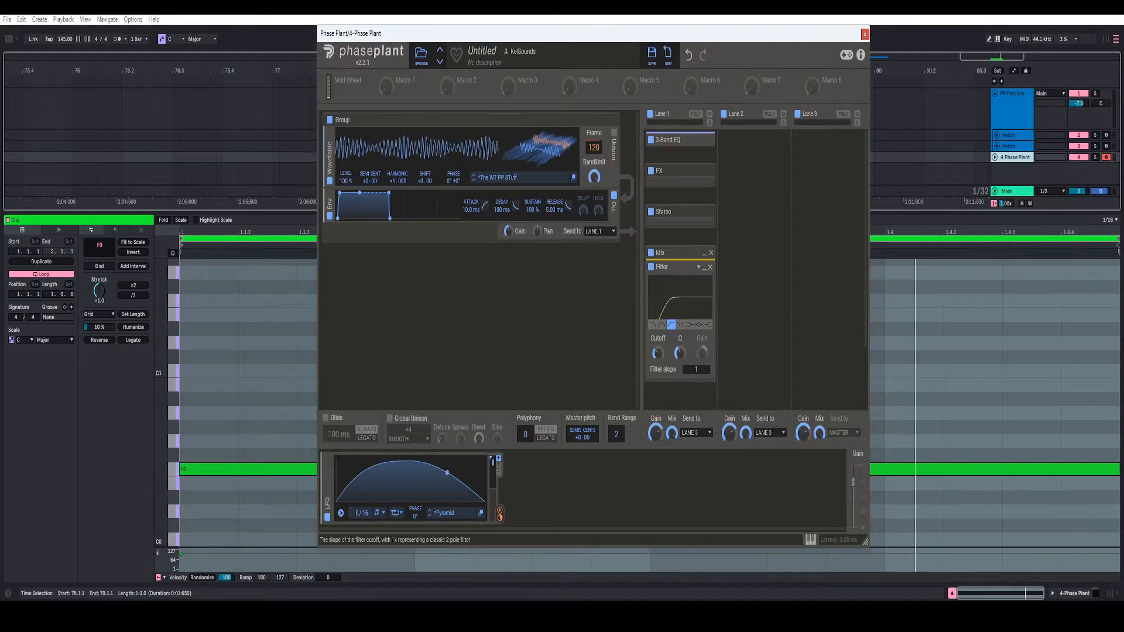
double_click(673, 268)
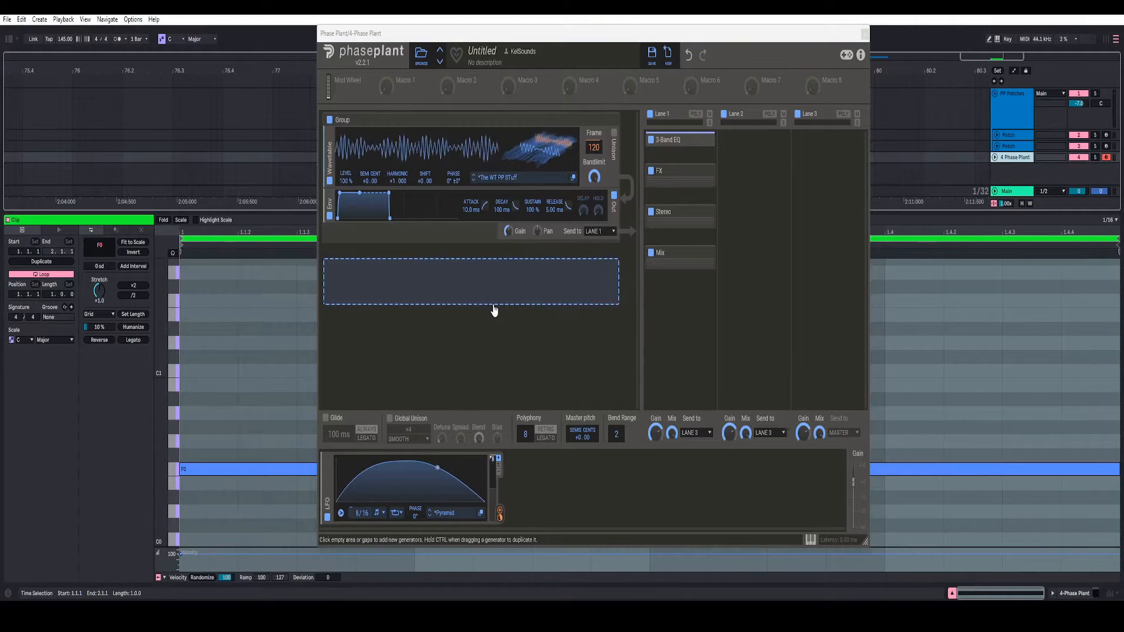
Step: Add an Analog generator below the wavetable group and give it a triangle waveform
click(521, 292)
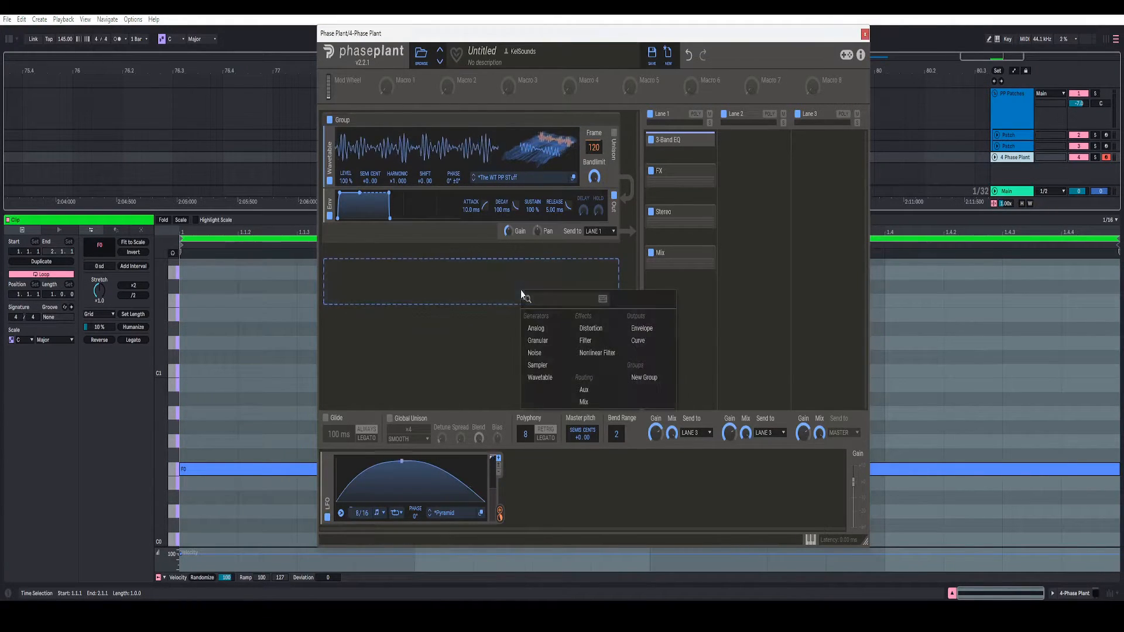
click(543, 330)
click(556, 324)
scroll(565, 316, down, 1)
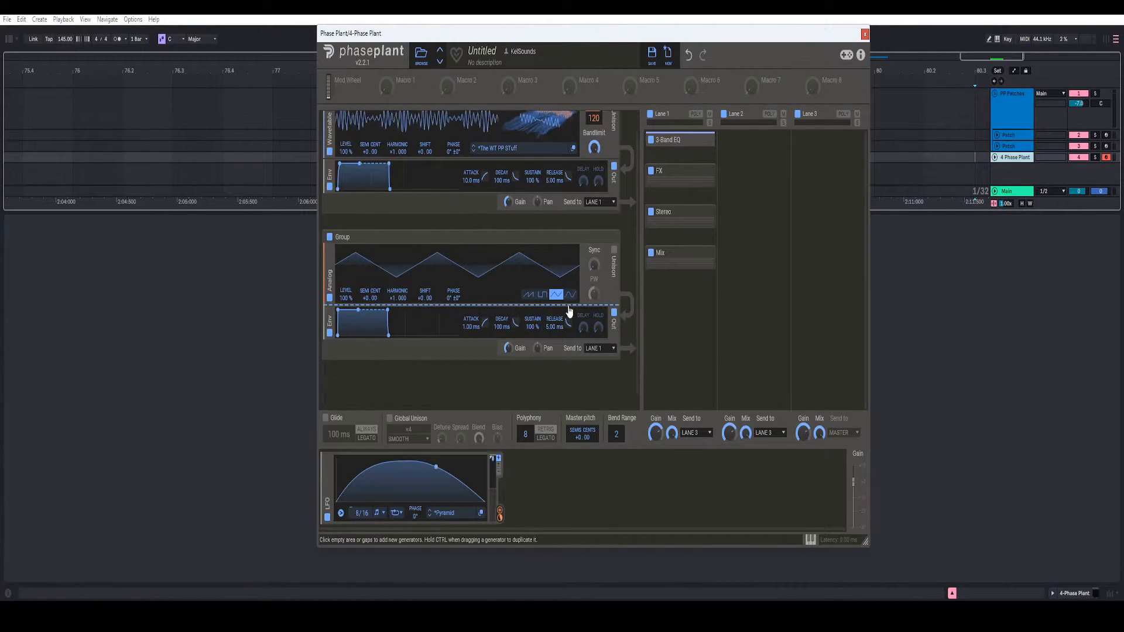
Step: Insert a Filter between the Analog generator and its envelope and lower its low-pass cutoff
click(568, 311)
click(629, 356)
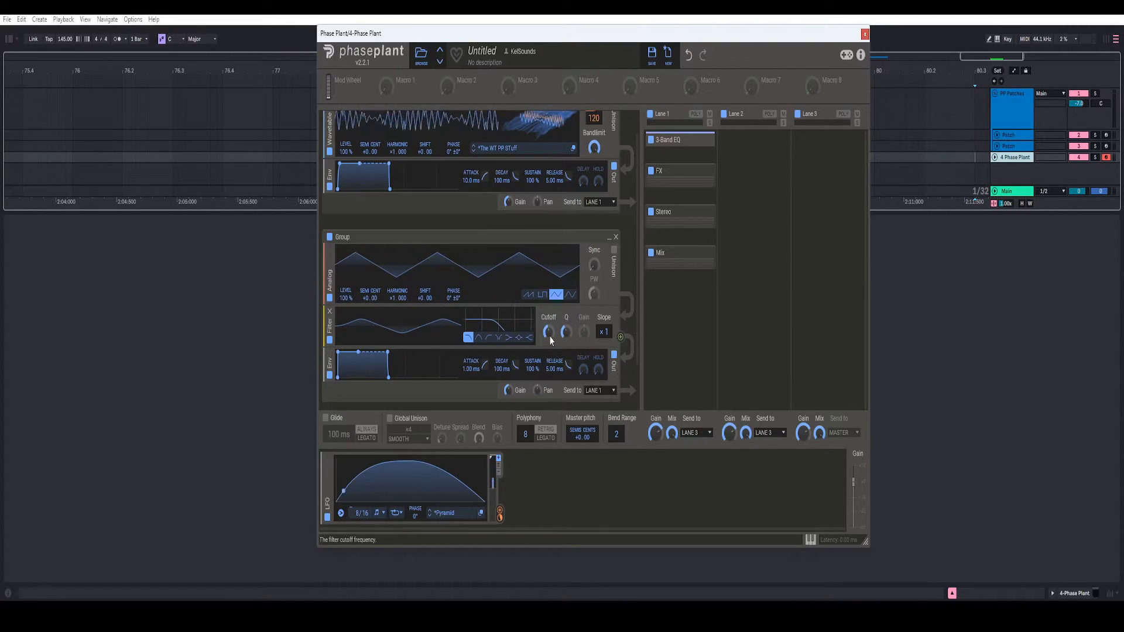
right_click(549, 333)
text(1.00)
key(Return)
scroll(565, 310, down, 1)
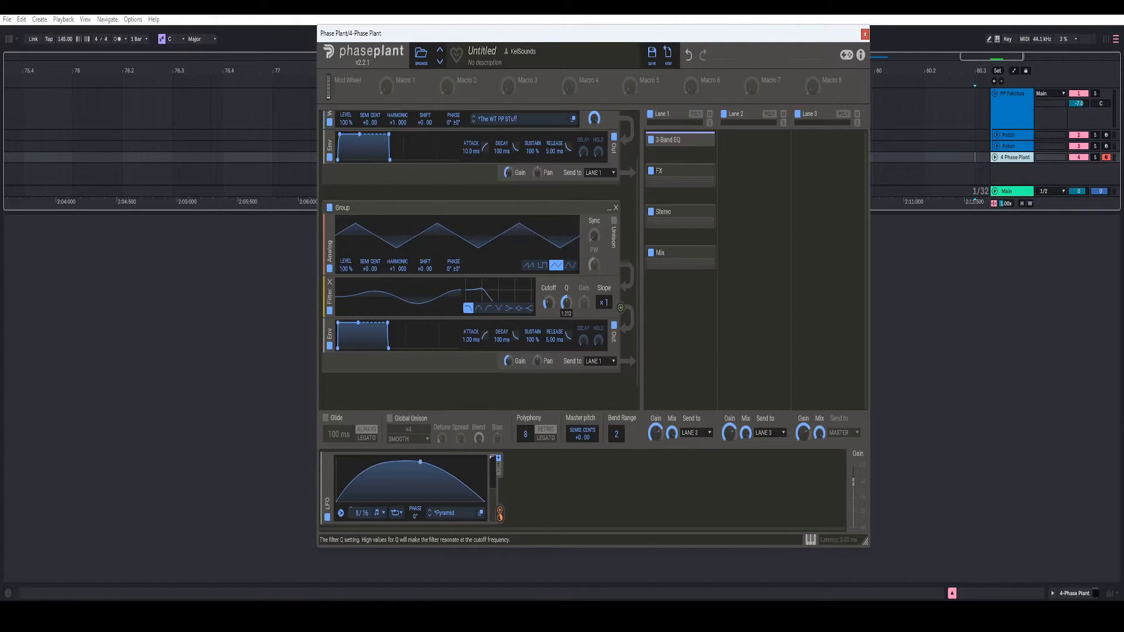
Step: Try Q values of 1 and 1.5 on the filter in the Analog group
right_click(568, 304)
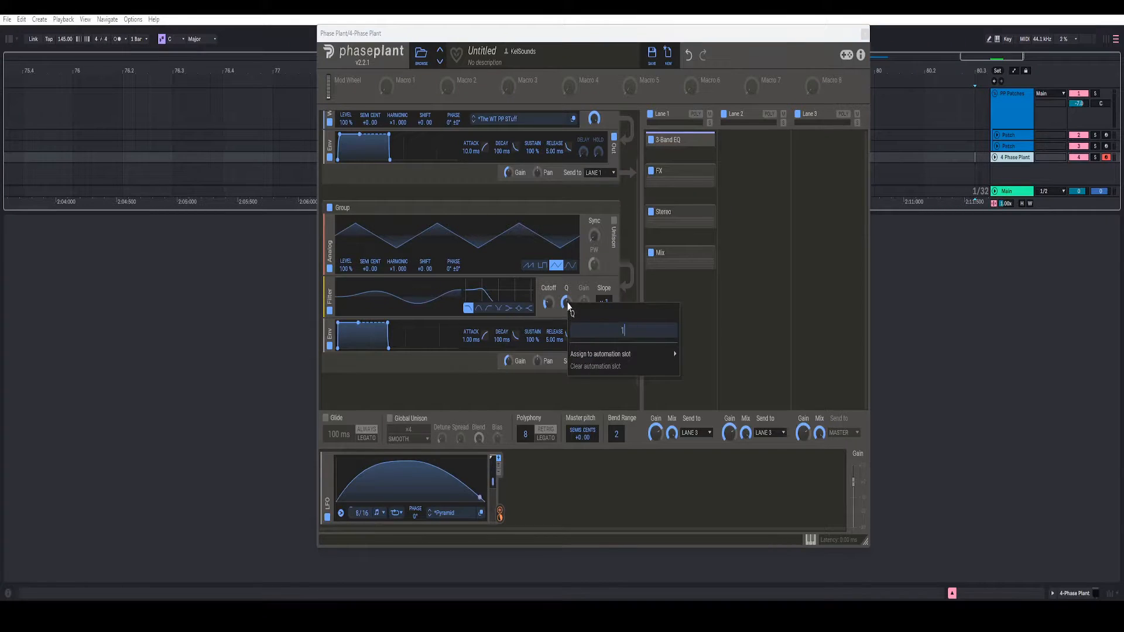
text(1)
key(Return)
right_click(567, 305)
text(1.5)
key(Return)
right_click(567, 304)
key(Return)
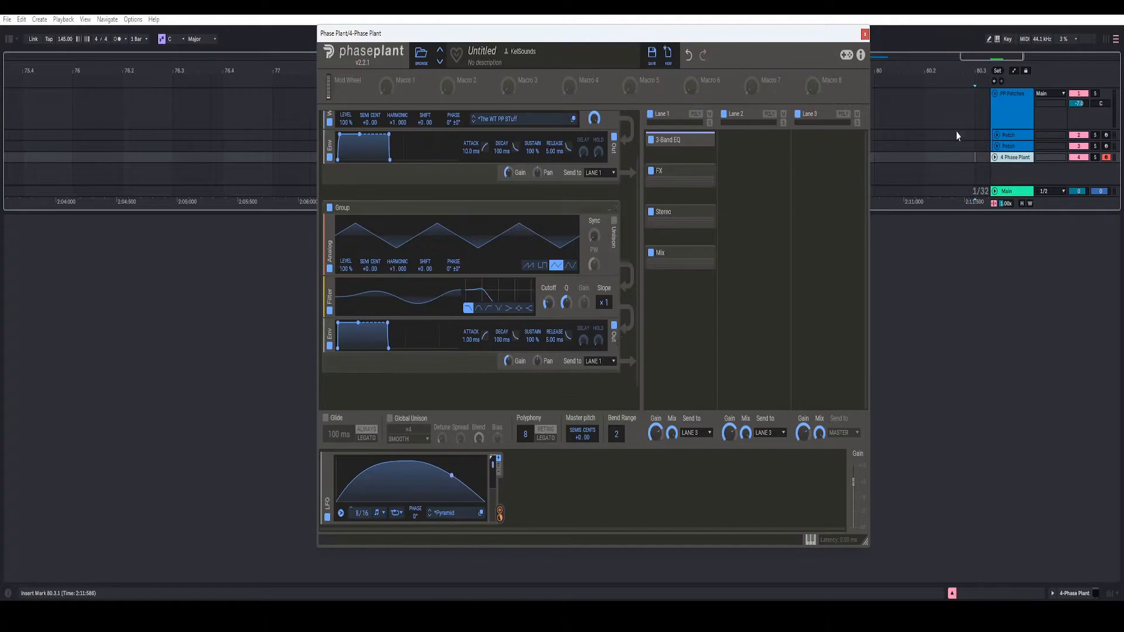
Step: Set the Analog group's output gain to -20 dB and name the group Bass
right_click(507, 360)
text(-20 dB)
key(Return)
click(594, 383)
drag(590, 41, 599, 43)
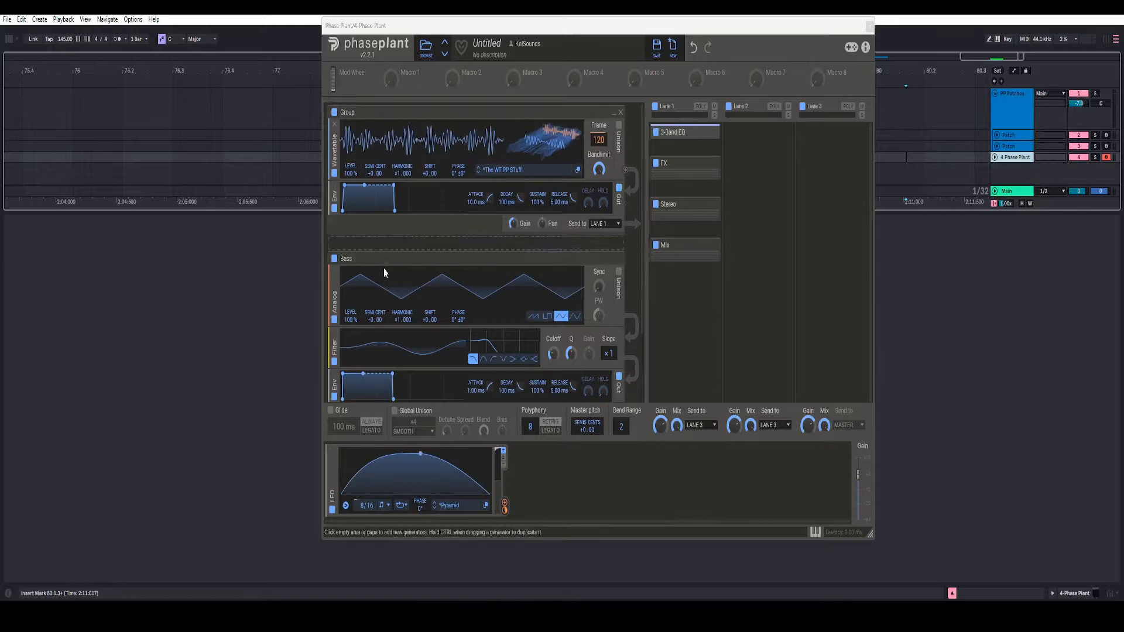
Step: Rename Macro 1 as Speed and the wavetable group as Main Sound
double_click(410, 72)
text(Speed)
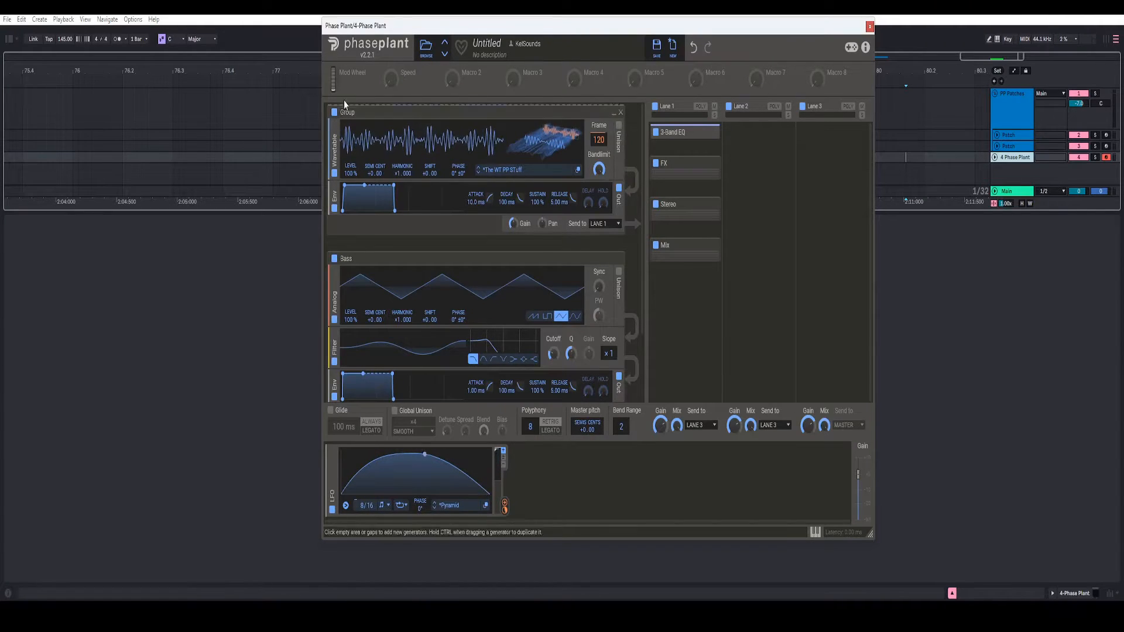
double_click(347, 112)
text(Main Sound)
key(Return)
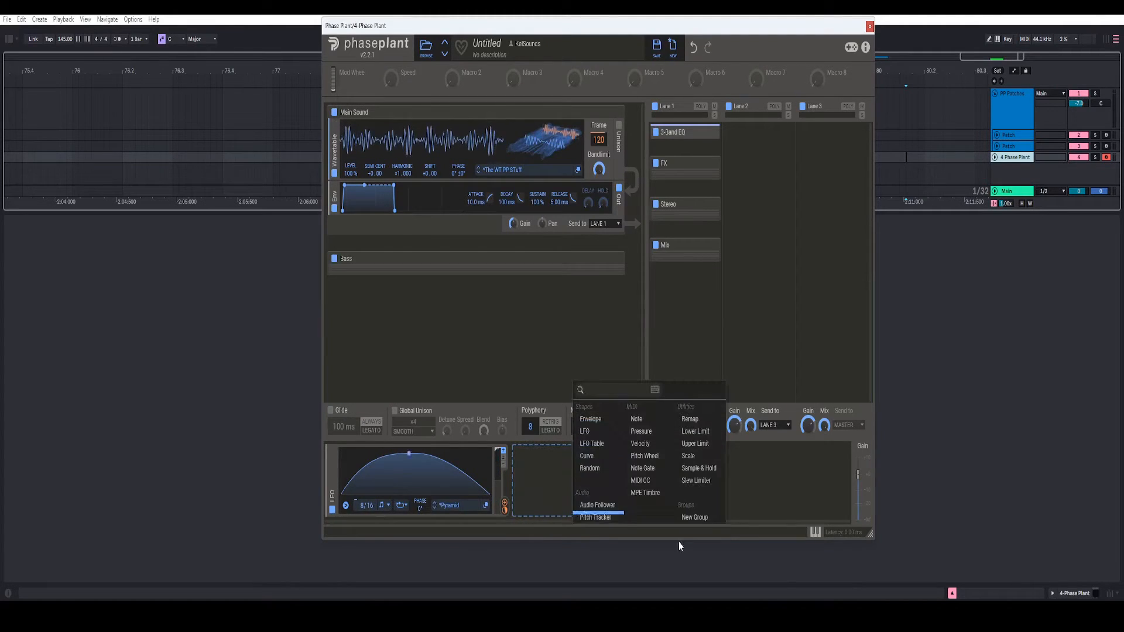
Step: Create a modulator group named WT Position and place the existing LFO in it
click(692, 511)
click(530, 490)
text(WT)
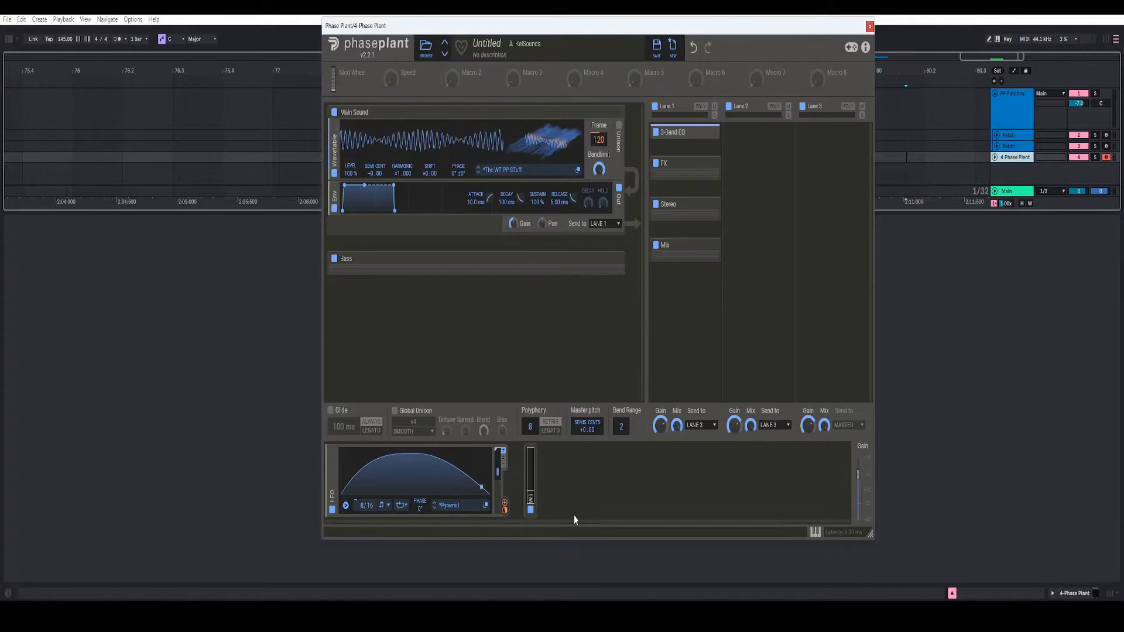
text( Position)
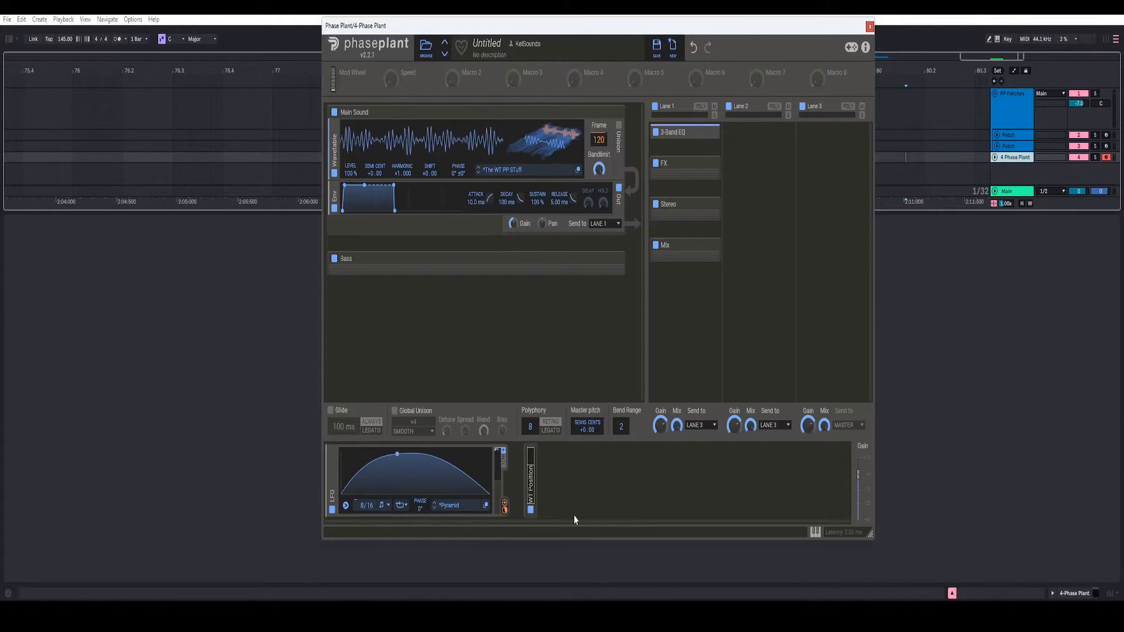
key(Return)
drag(332, 483, 538, 485)
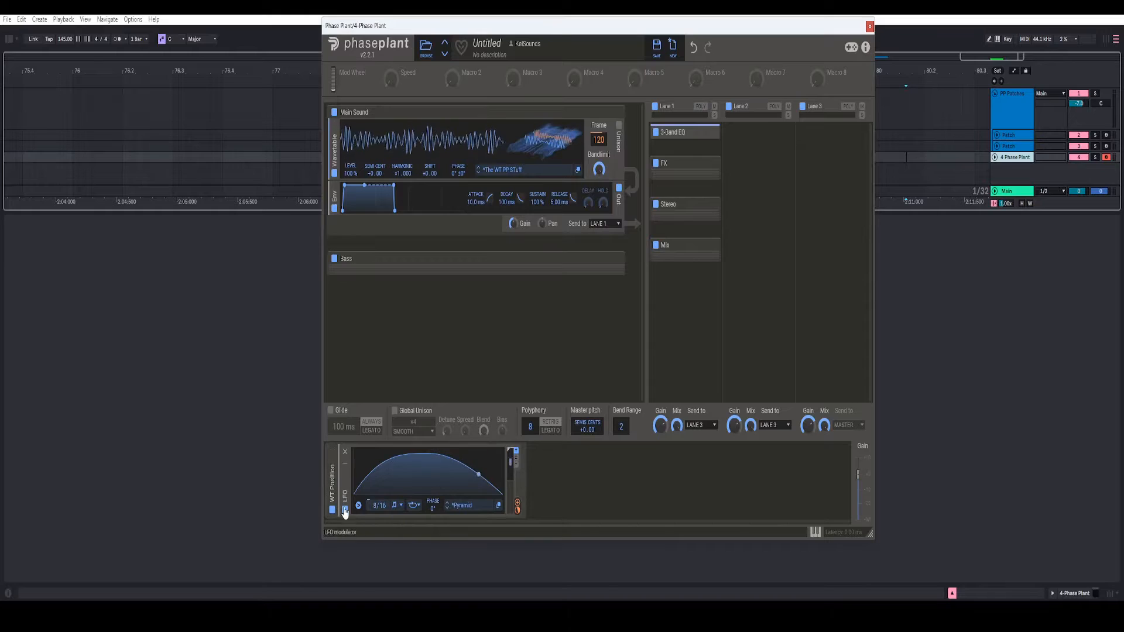
Step: Set the WT Position LFO's rate to 4/16, trying out 2/16 as well, and bend its falling slope inward
drag(373, 508, 373, 521)
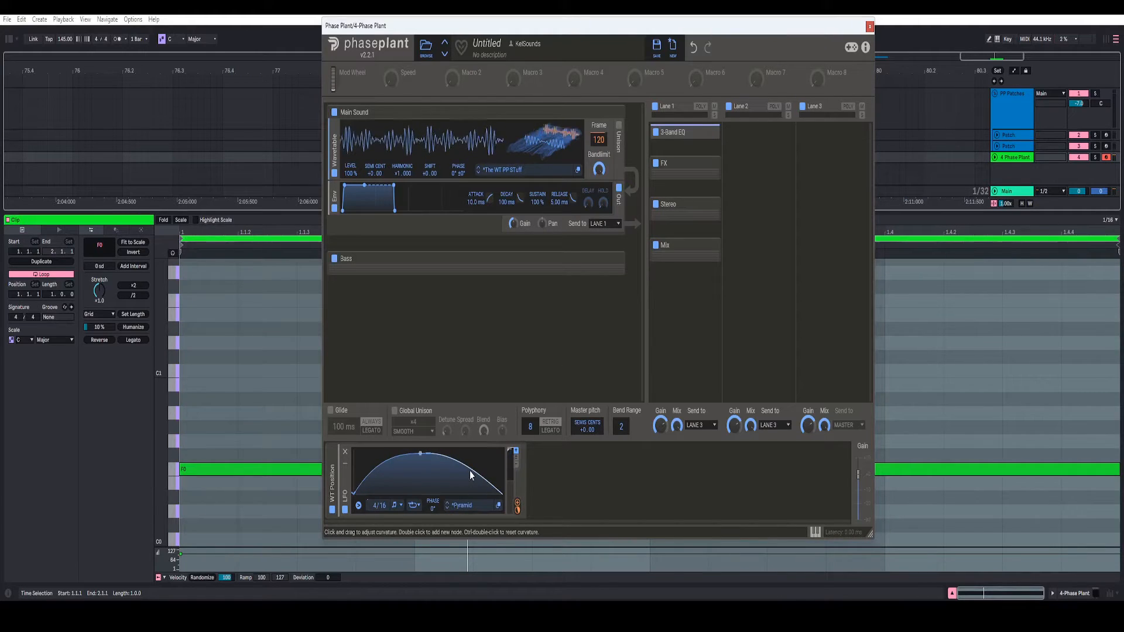
drag(469, 471, 465, 484)
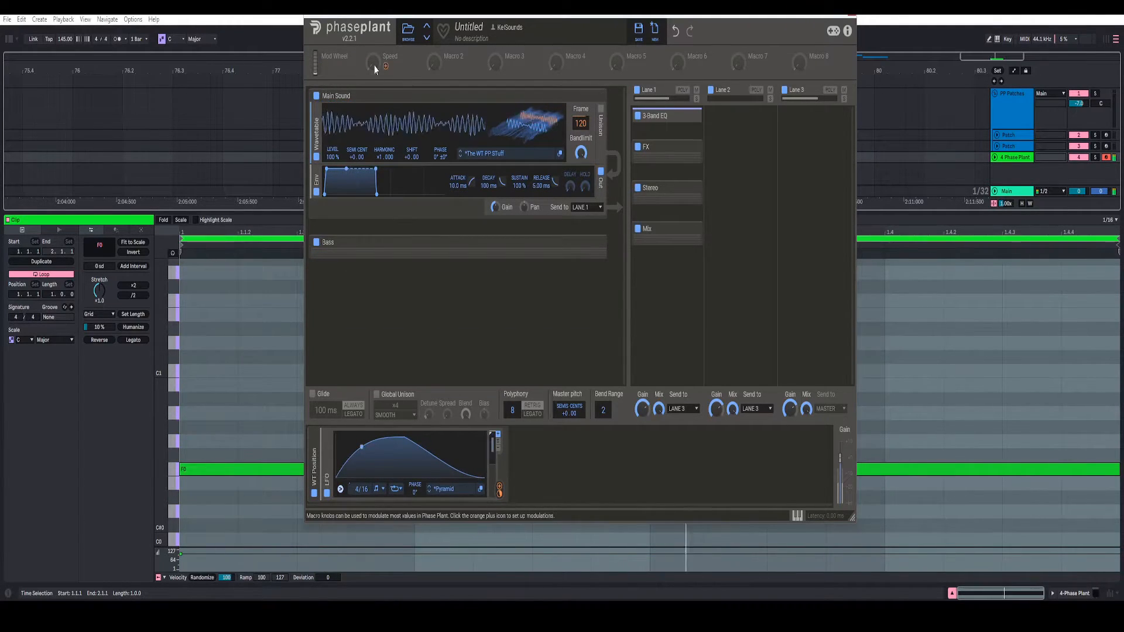
drag(356, 489, 356, 496)
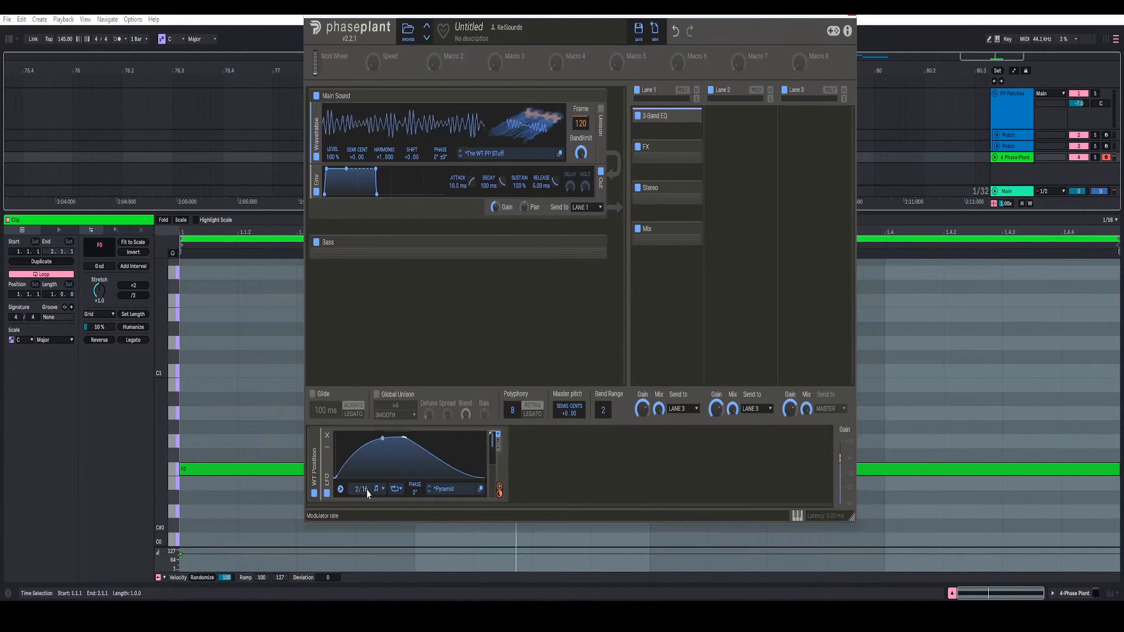
drag(355, 490, 356, 495)
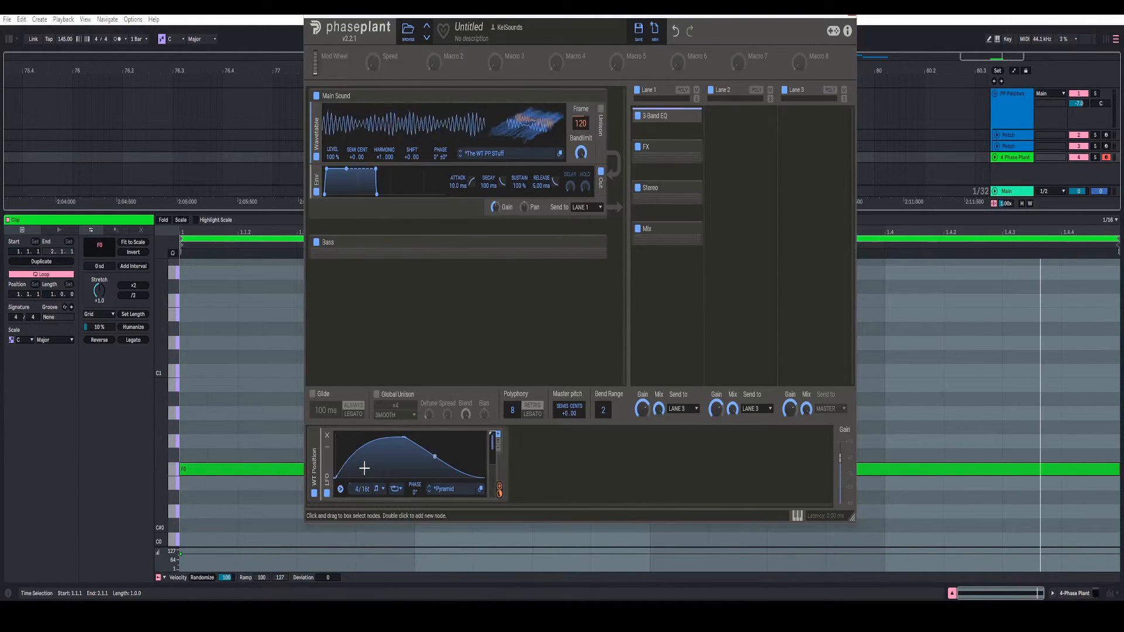
drag(366, 490, 367, 485)
Step: Reshape the WT Position LFO into a gradual rise with a flat top, and set the wavetable Frame to 132
drag(438, 438, 449, 427)
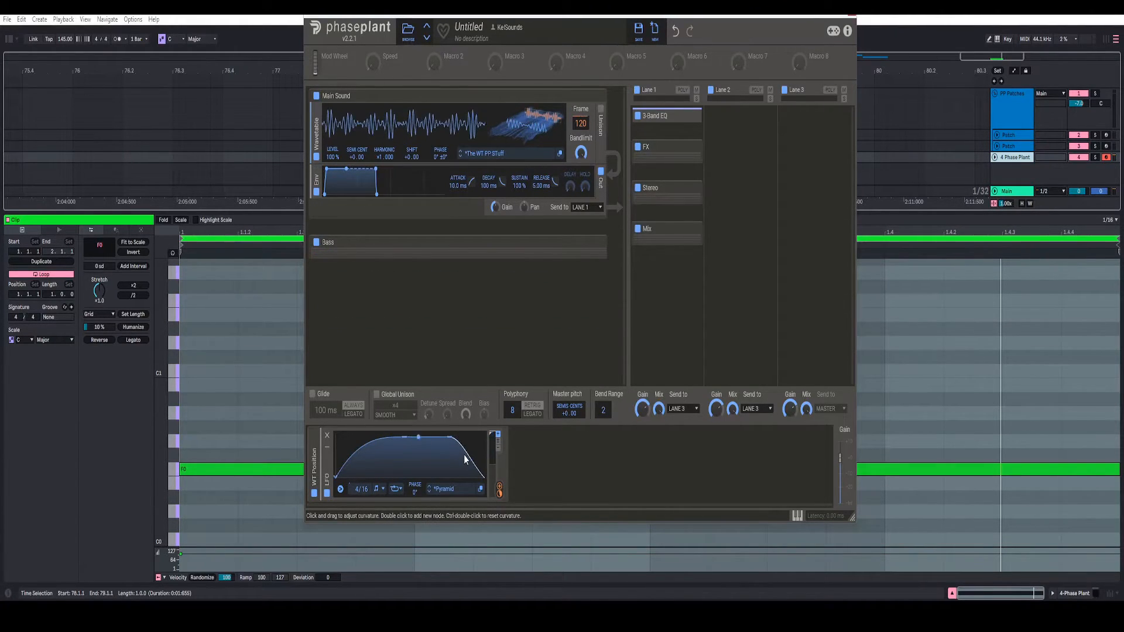
drag(476, 437, 485, 436)
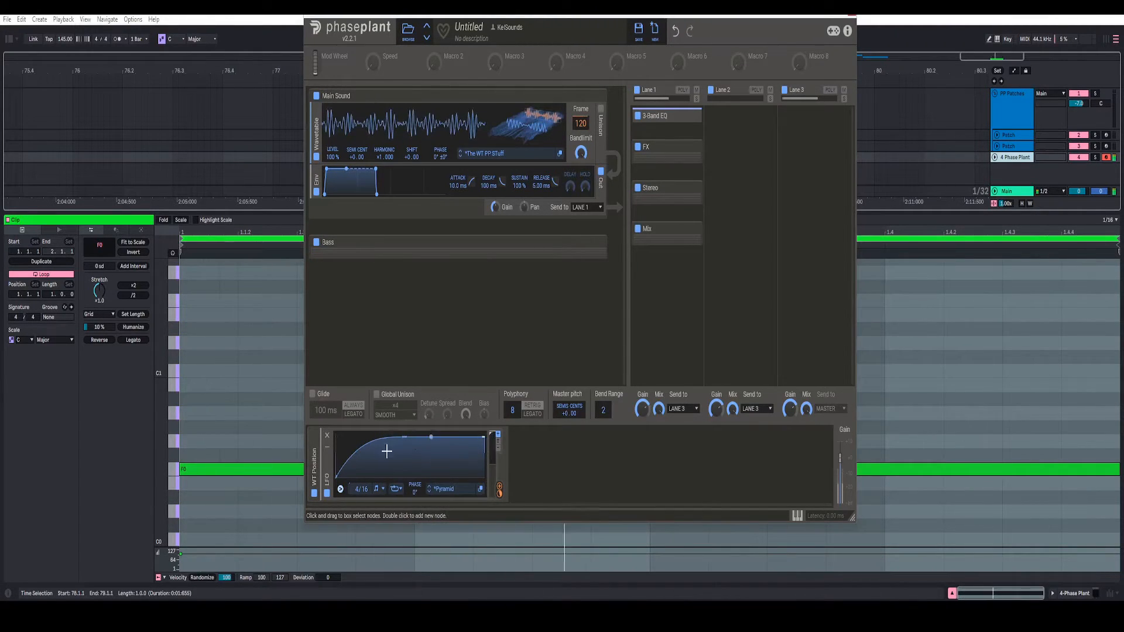
double_click(405, 438)
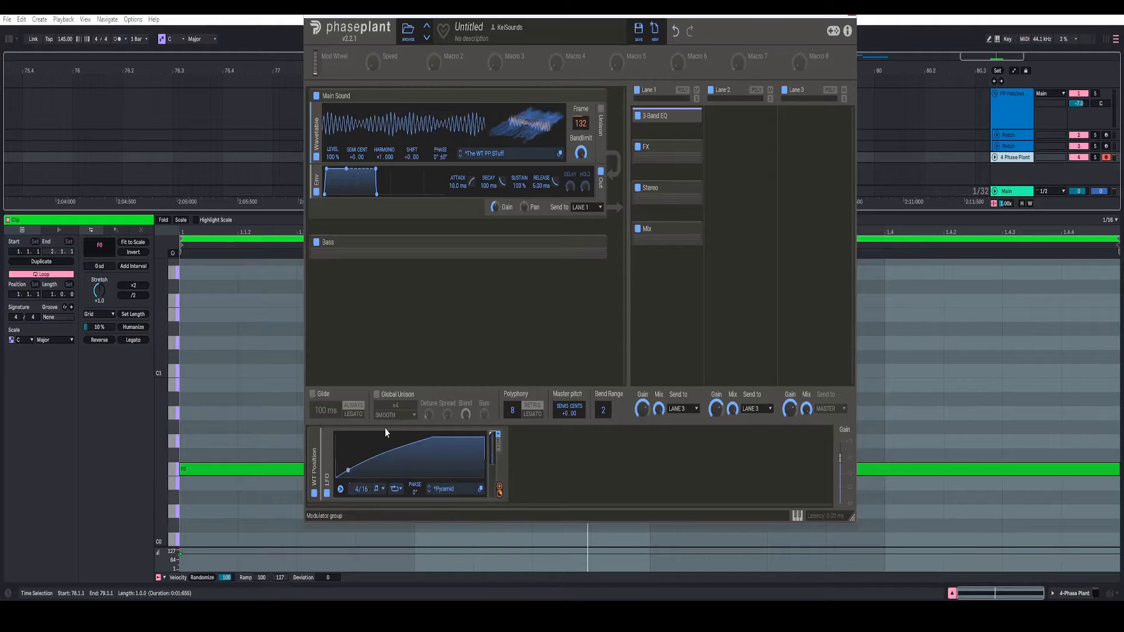
right_click(582, 129)
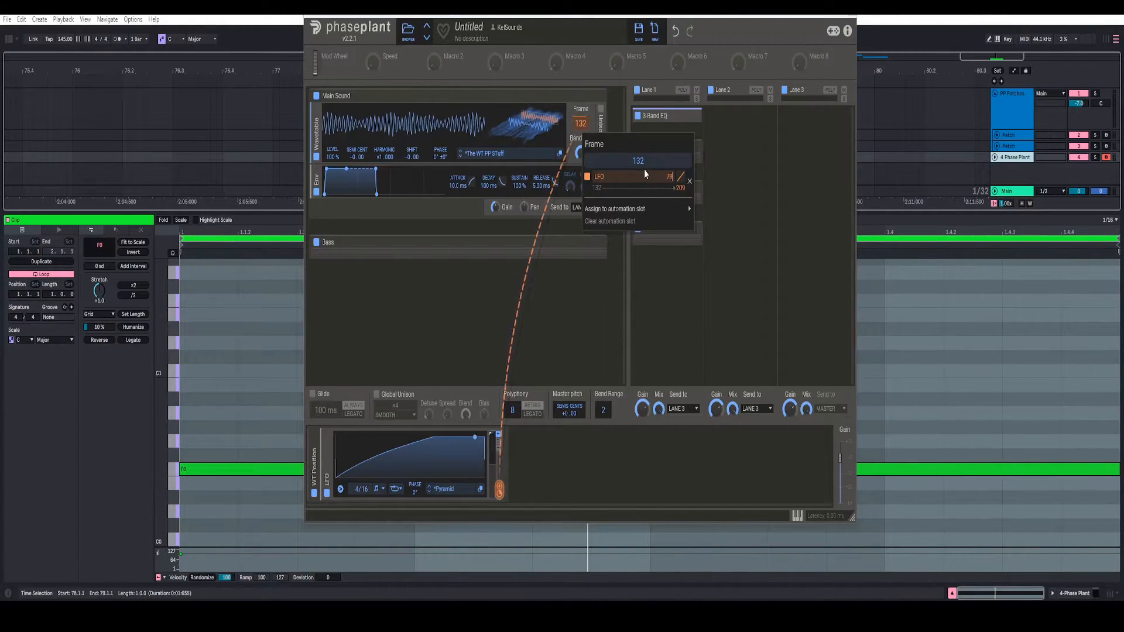
Step: Create a second modulator group named Volume Stuff and add an LFO to it
click(541, 486)
click(543, 492)
click(543, 492)
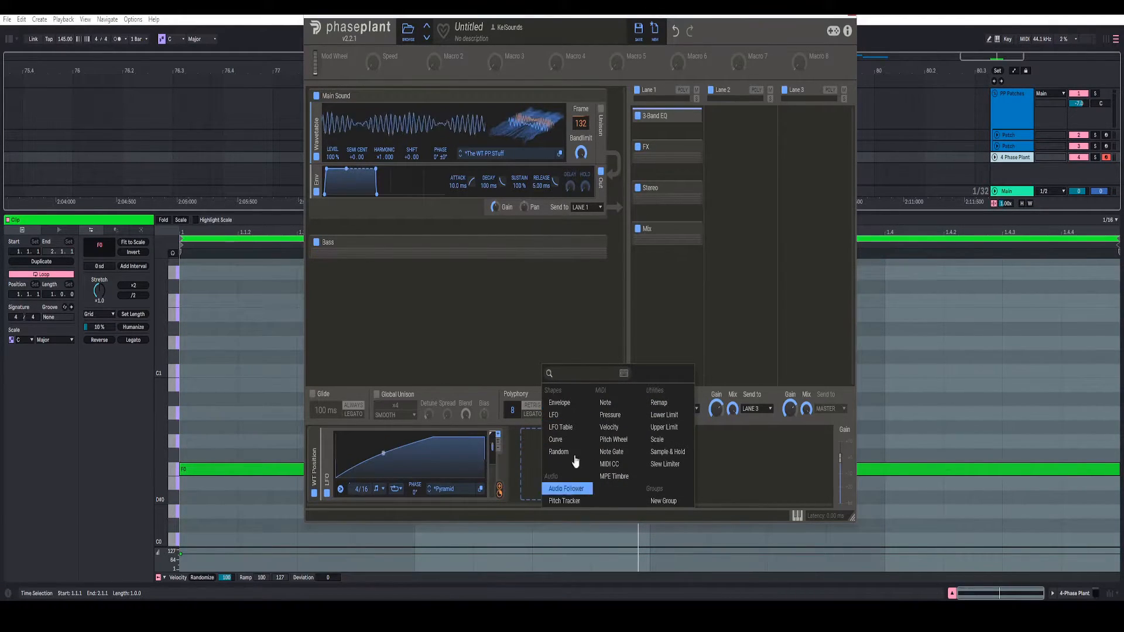
click(663, 500)
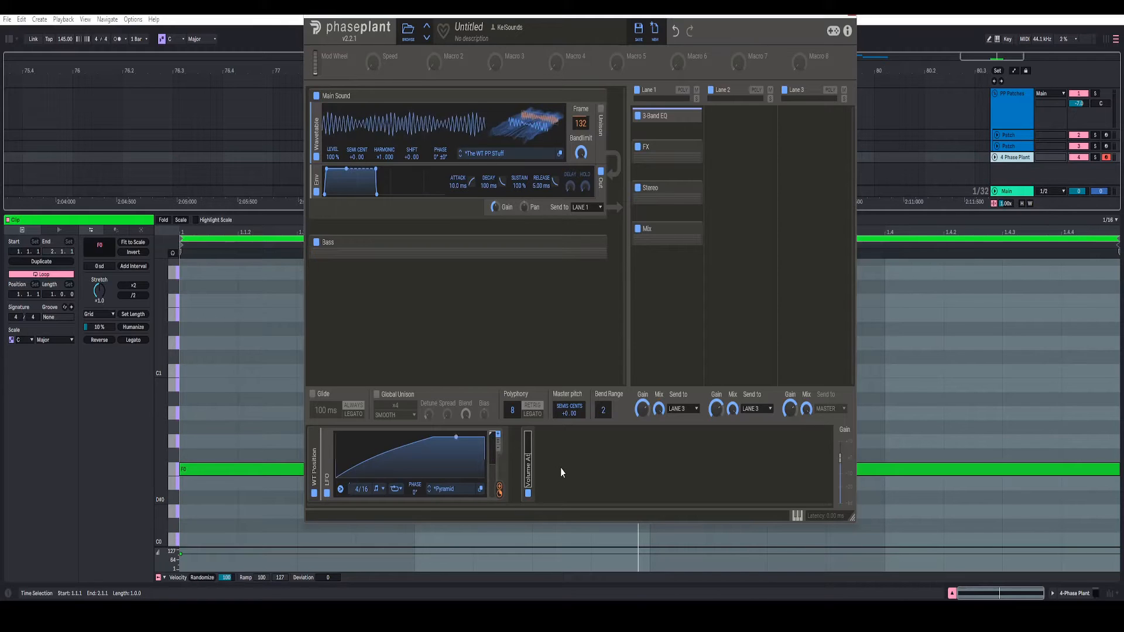
click(560, 468)
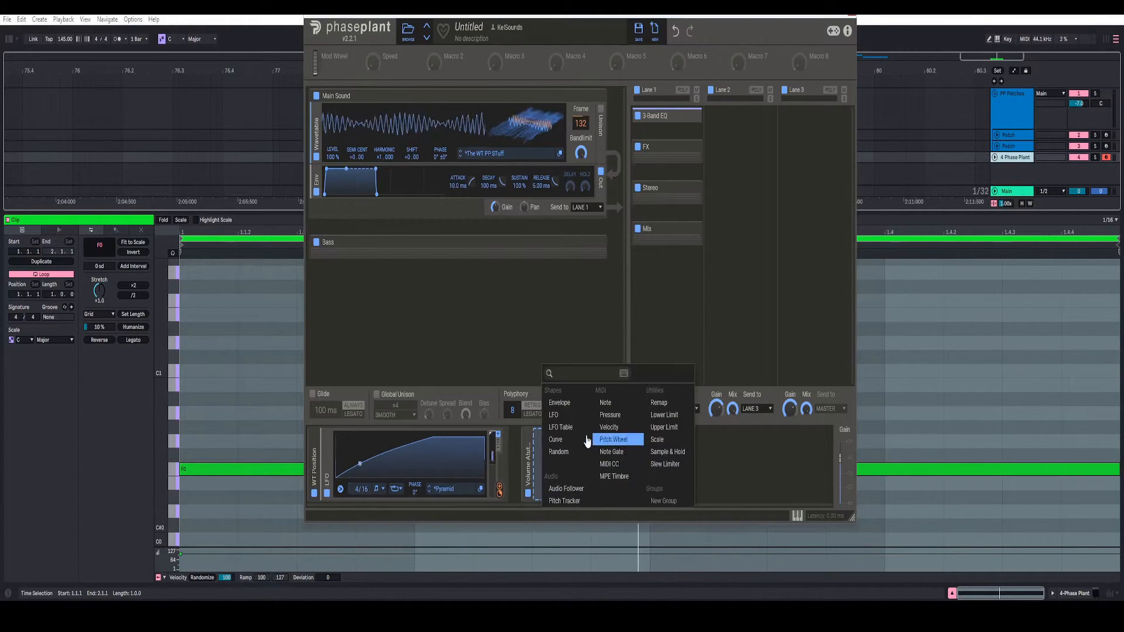
click(548, 443)
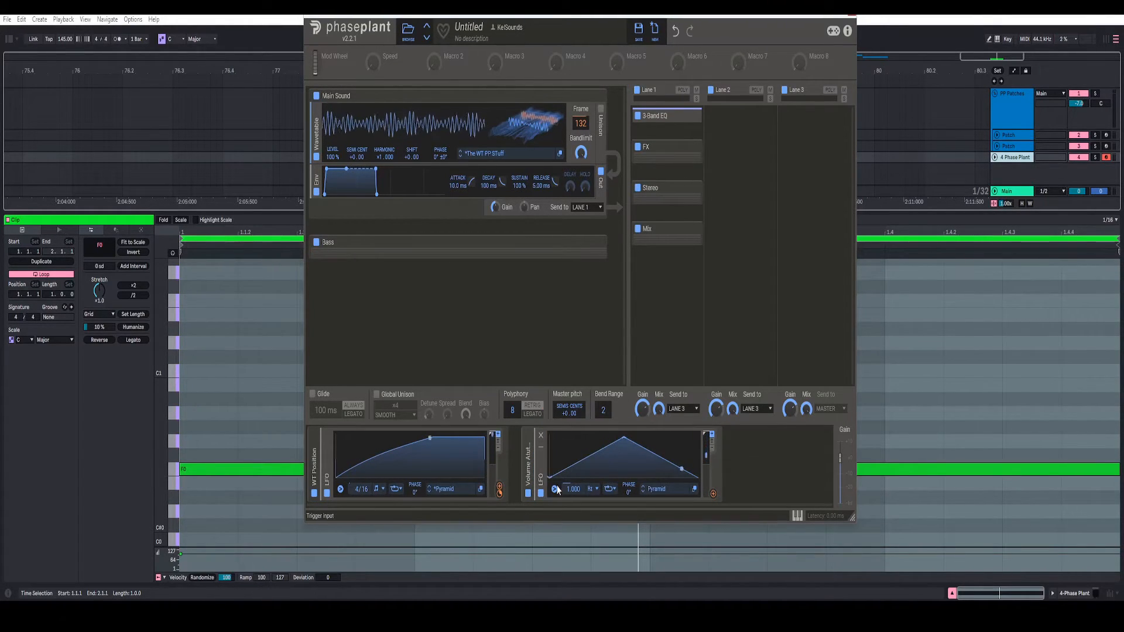
Step: Set the volume LFO's note trigger to Always and switch its rate to tempo sync at 4/16
click(555, 490)
mouse_move(602, 553)
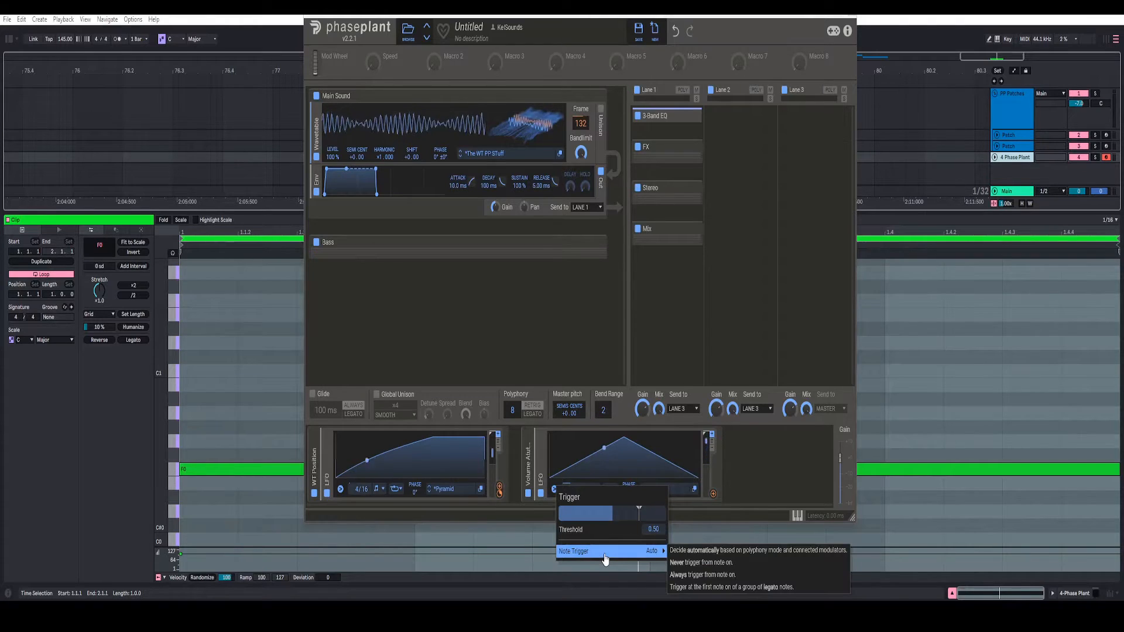
click(690, 580)
click(591, 488)
click(603, 501)
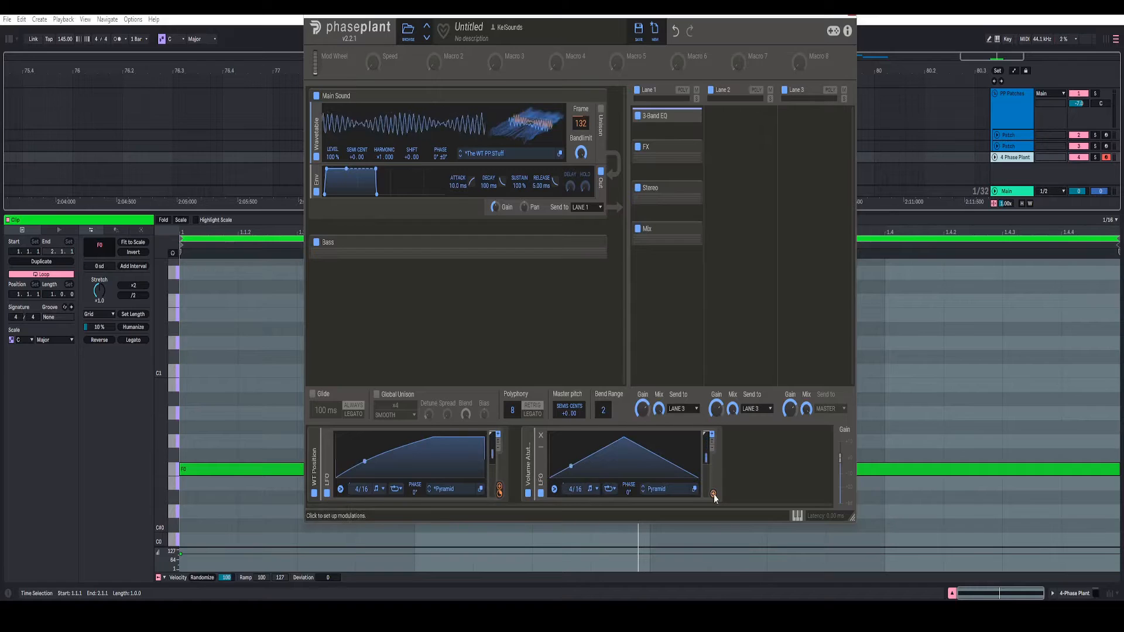
Step: Assign the volume LFO to Main Sound's Gain and bend its slopes into a rounded rise and inward-curved fall
drag(713, 494, 499, 215)
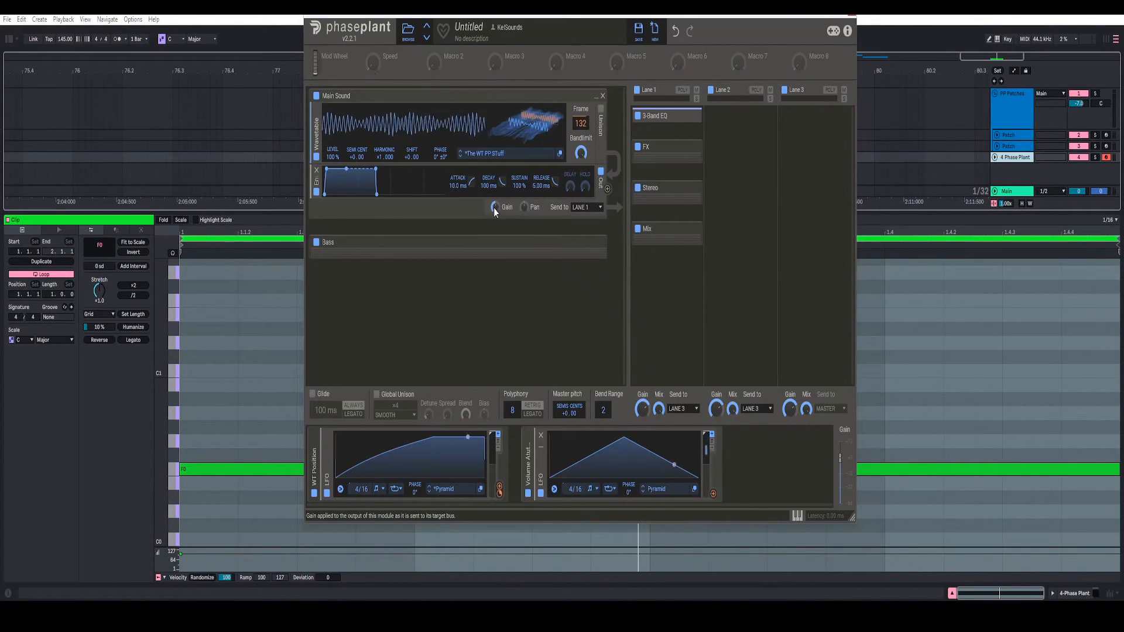
drag(713, 493, 507, 216)
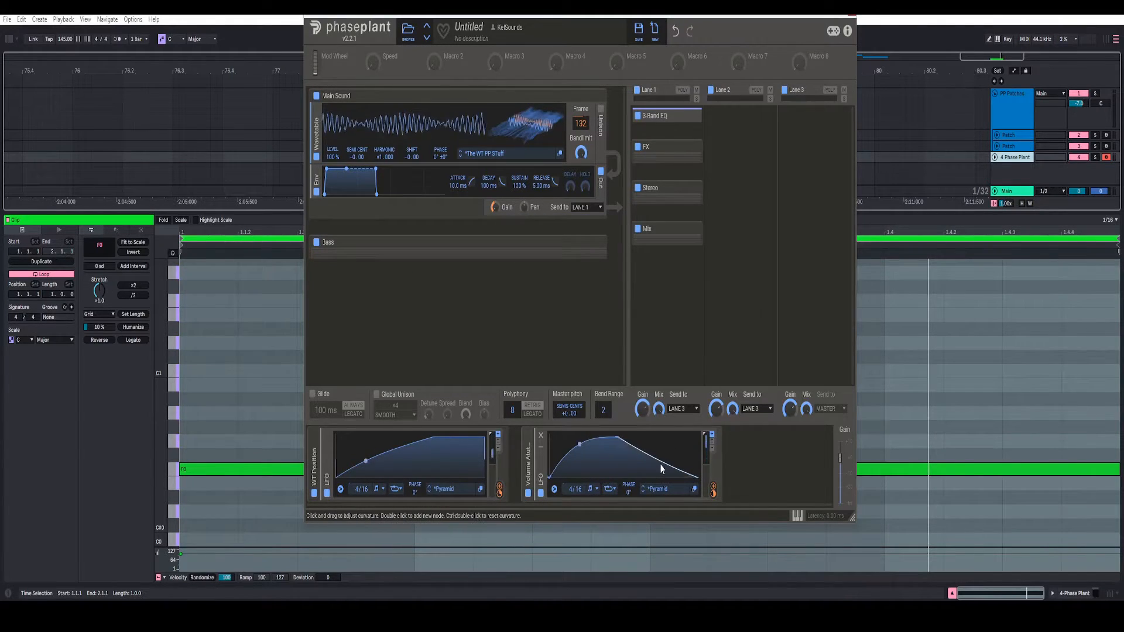
drag(660, 464, 655, 473)
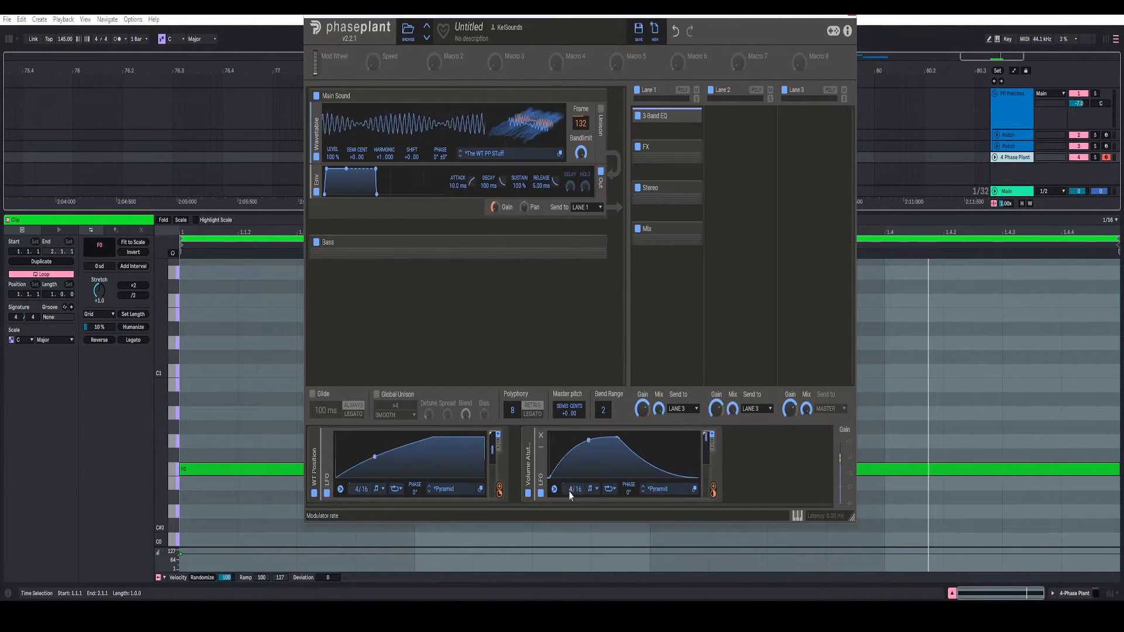
Step: Audition the bass while trying a 2/16 rate on the volume LFO, and return the rate to 4/16
key(space)
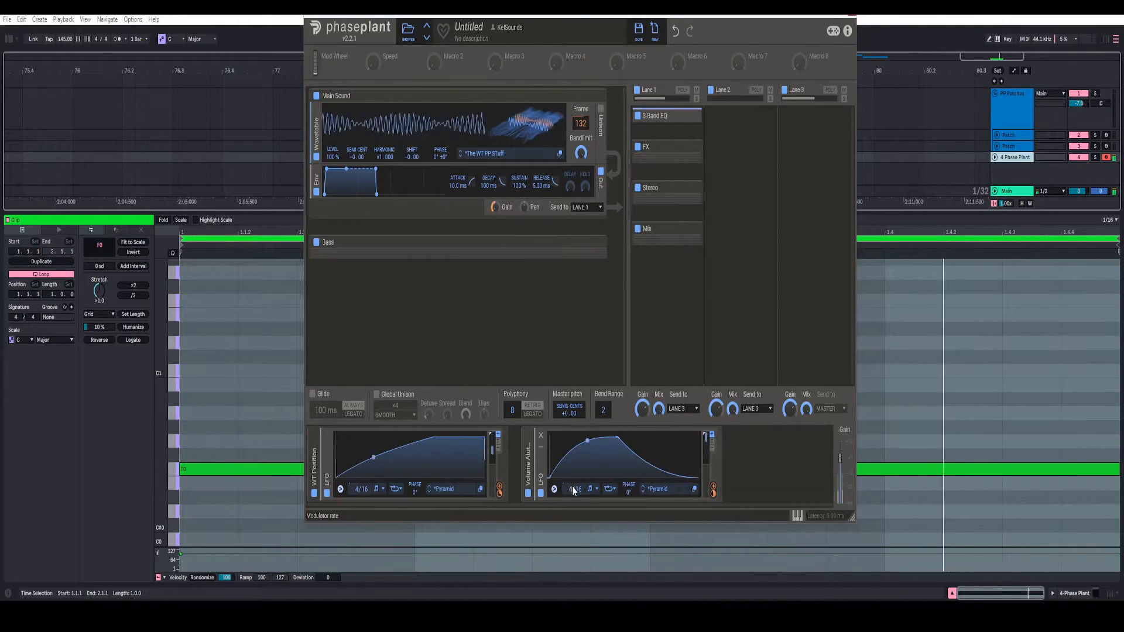
drag(571, 488, 604, 432)
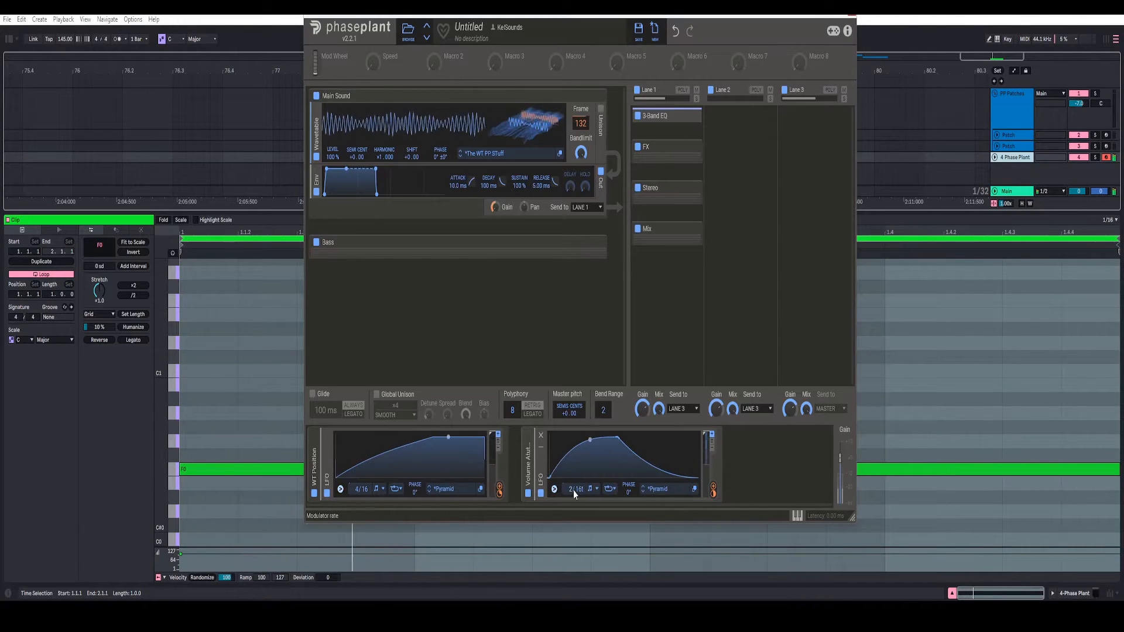
drag(571, 489, 571, 474)
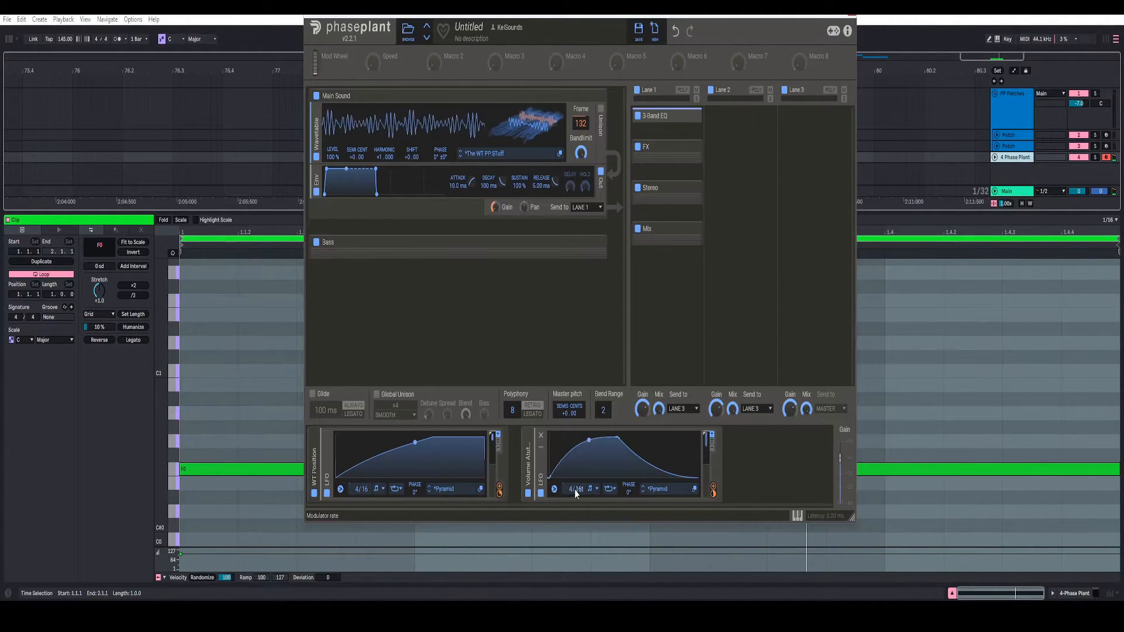
Step: Collapse the existing modulator groups and add a third modulator group named For Timing
double_click(315, 452)
double_click(350, 452)
click(444, 451)
click(572, 499)
double_click(389, 478)
text(Fc)
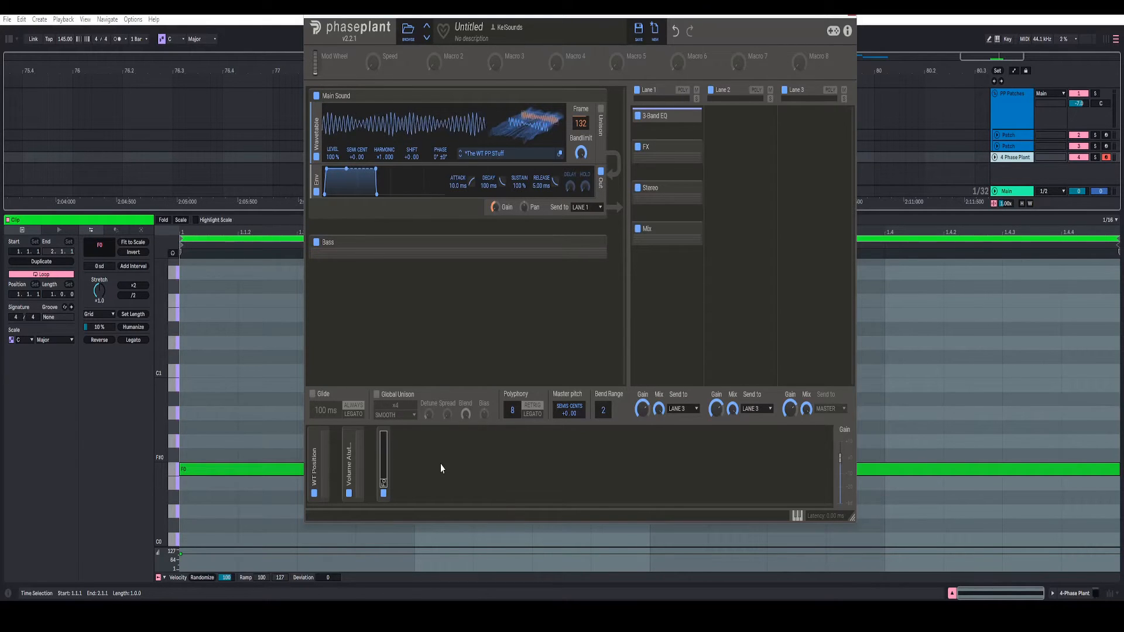
text(r Timing)
Step: Add a Remap modulator to the For Timing group and feed it from the Speed macro
click(441, 466)
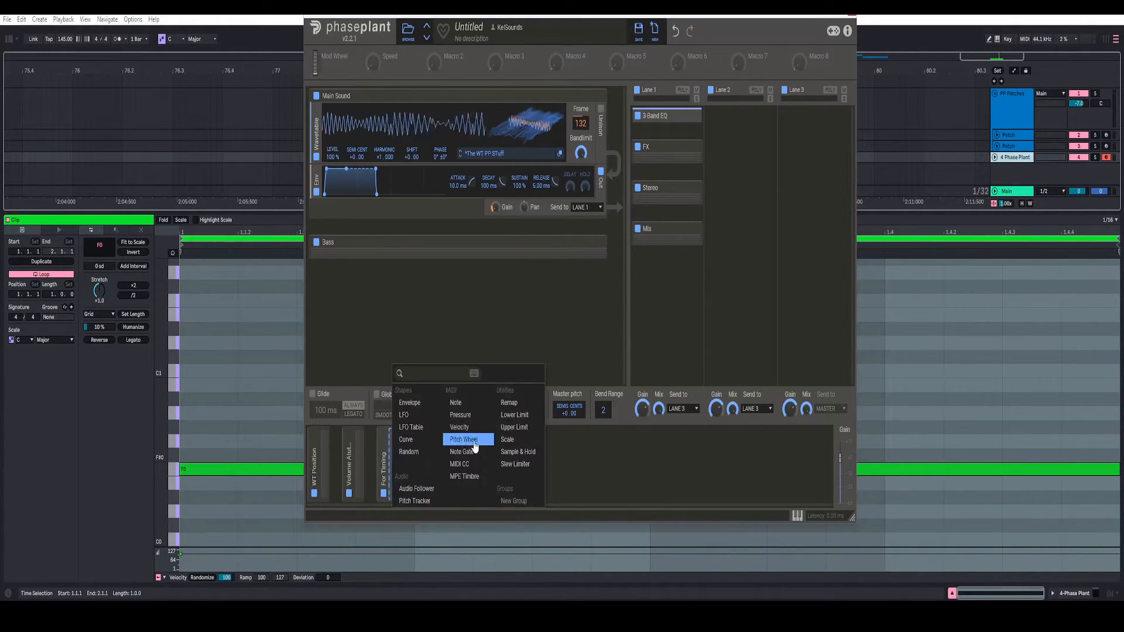
click(516, 408)
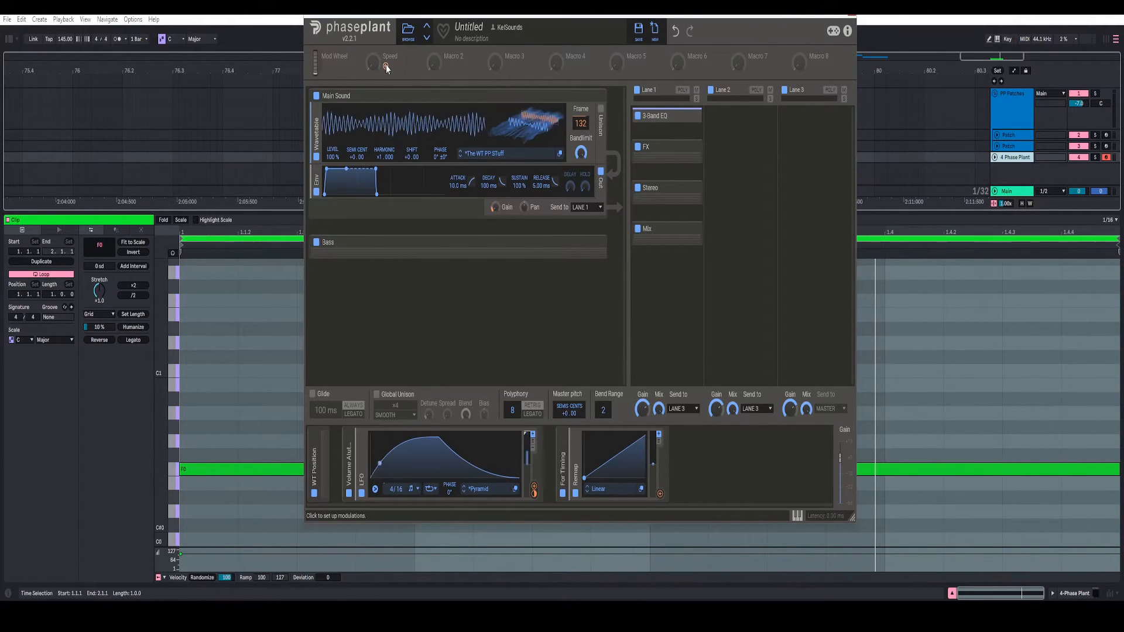
drag(387, 67, 613, 489)
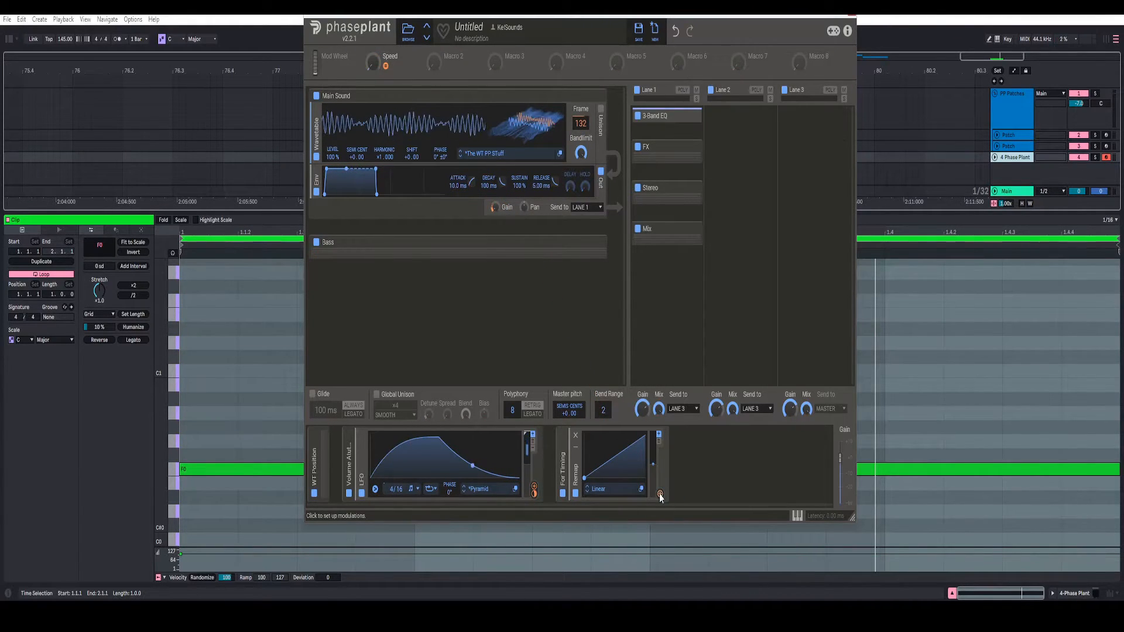
Step: Assign the Remap to the volume LFO's Rate Numerator with amount -2 and to its Rate Denominator with amount 16%
click(660, 495)
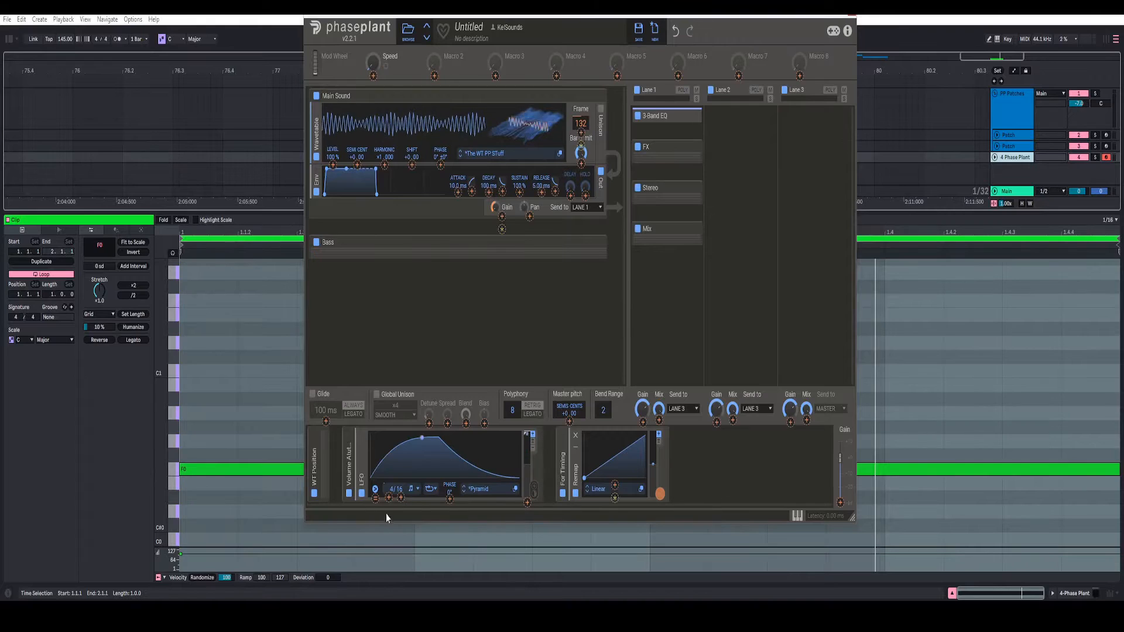
click(387, 497)
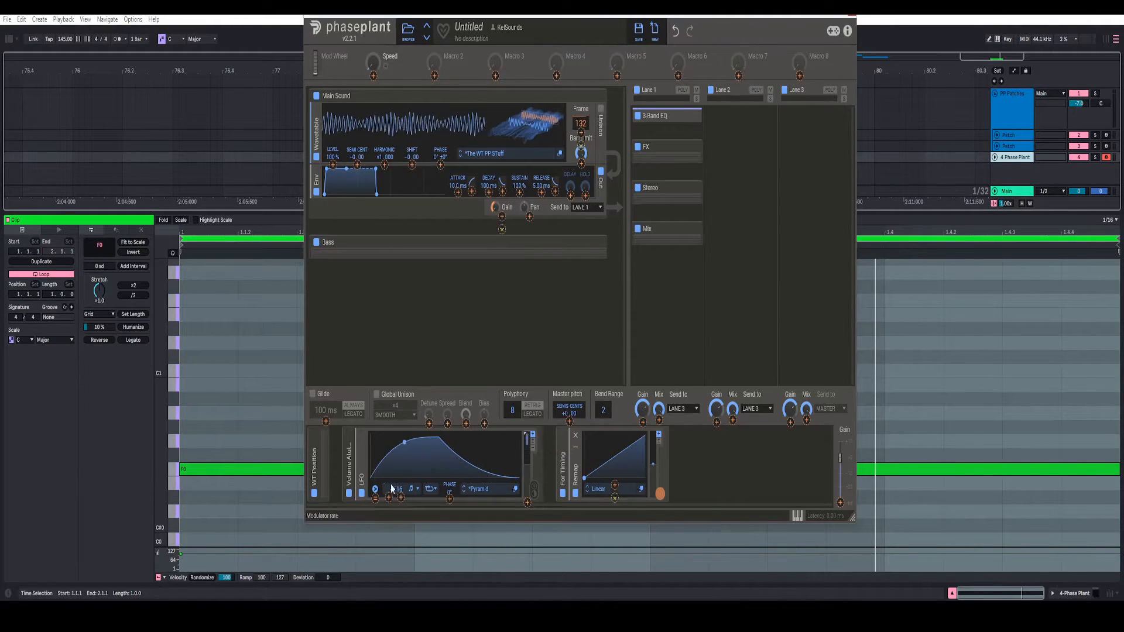
click(660, 495)
click(389, 498)
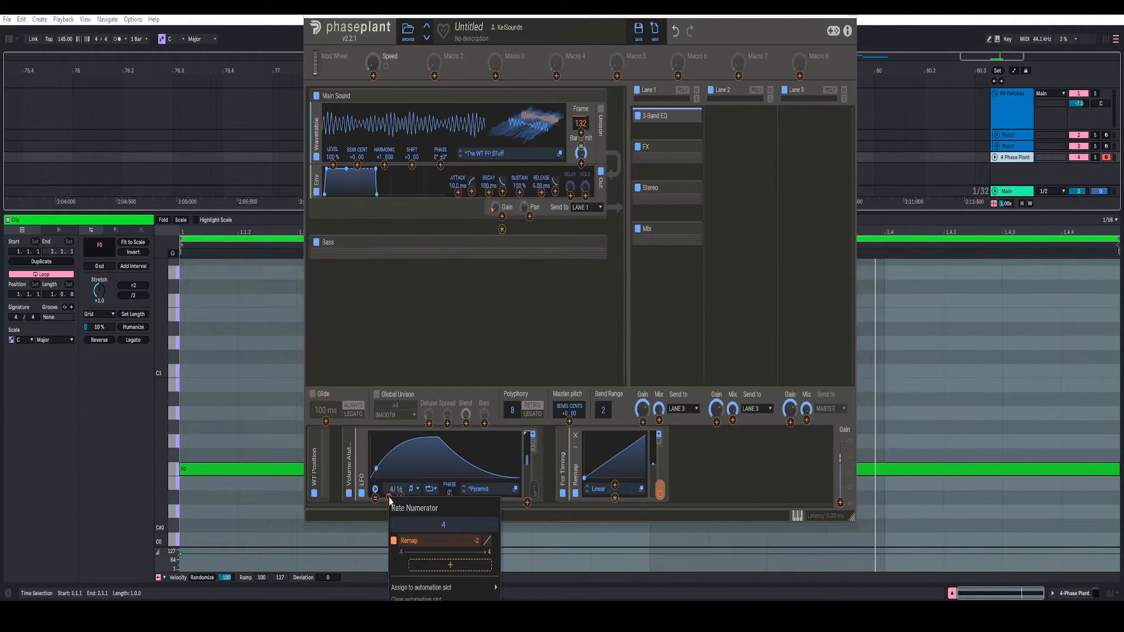
click(389, 501)
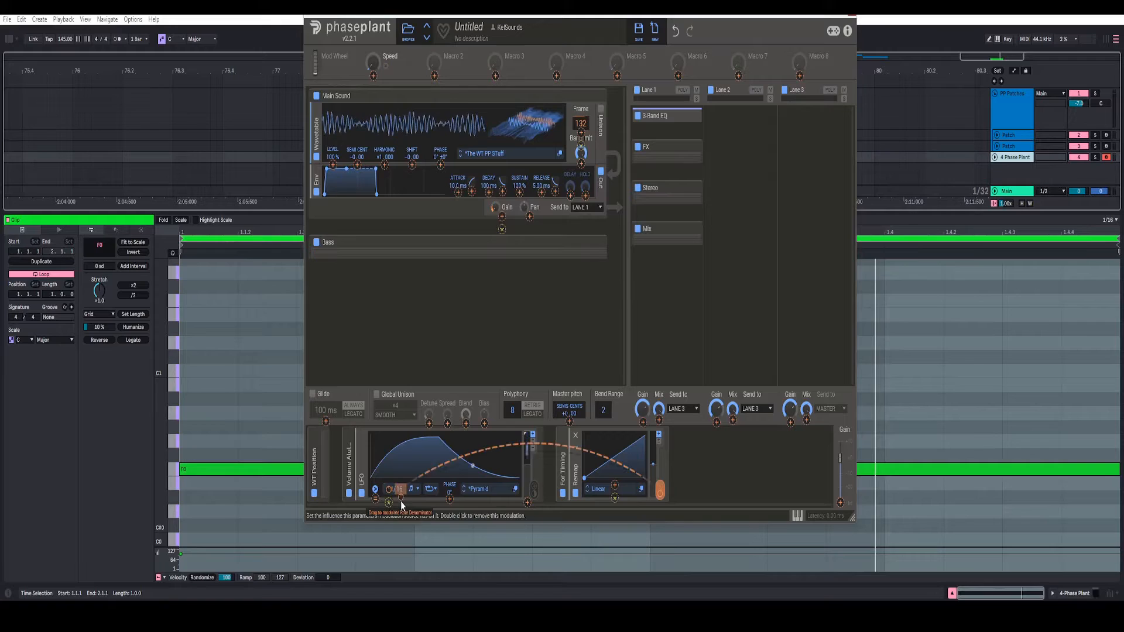
click(402, 502)
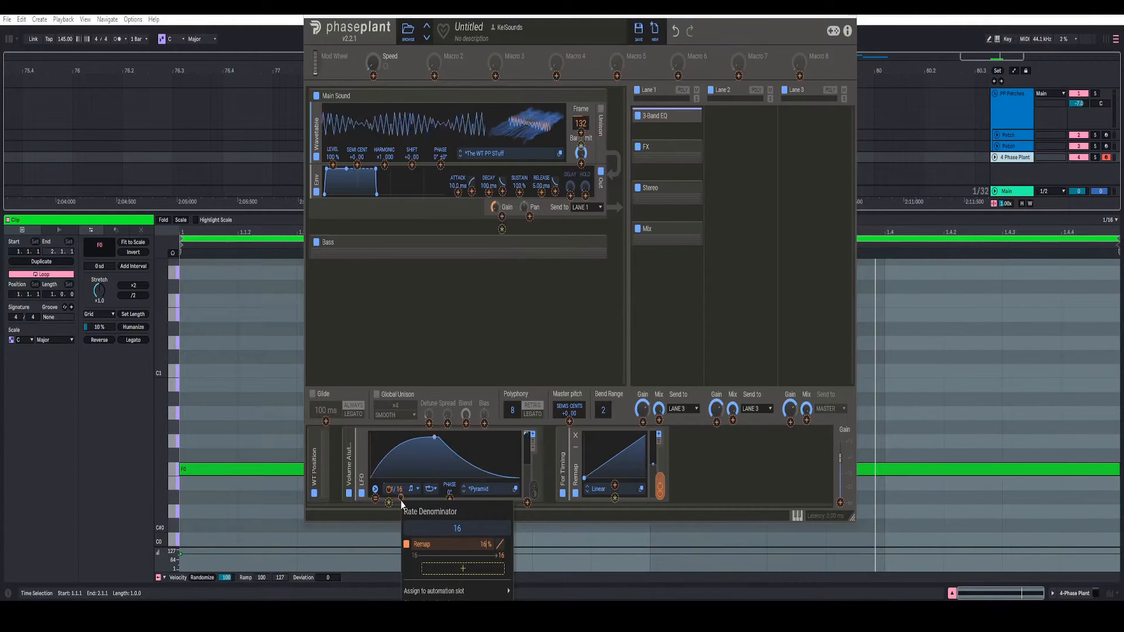
key(Return)
click(524, 300)
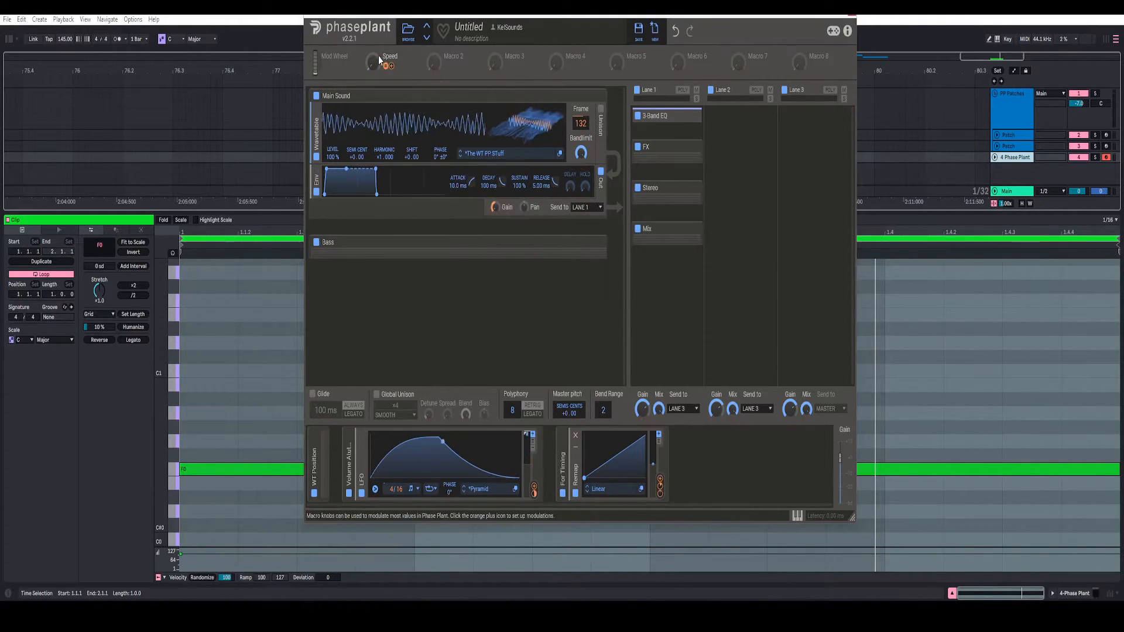
Step: Play the loop and sweep the Speed macro between 0% and 100% to check the volume LFO's rate change
key(space)
drag(373, 66, 374, 23)
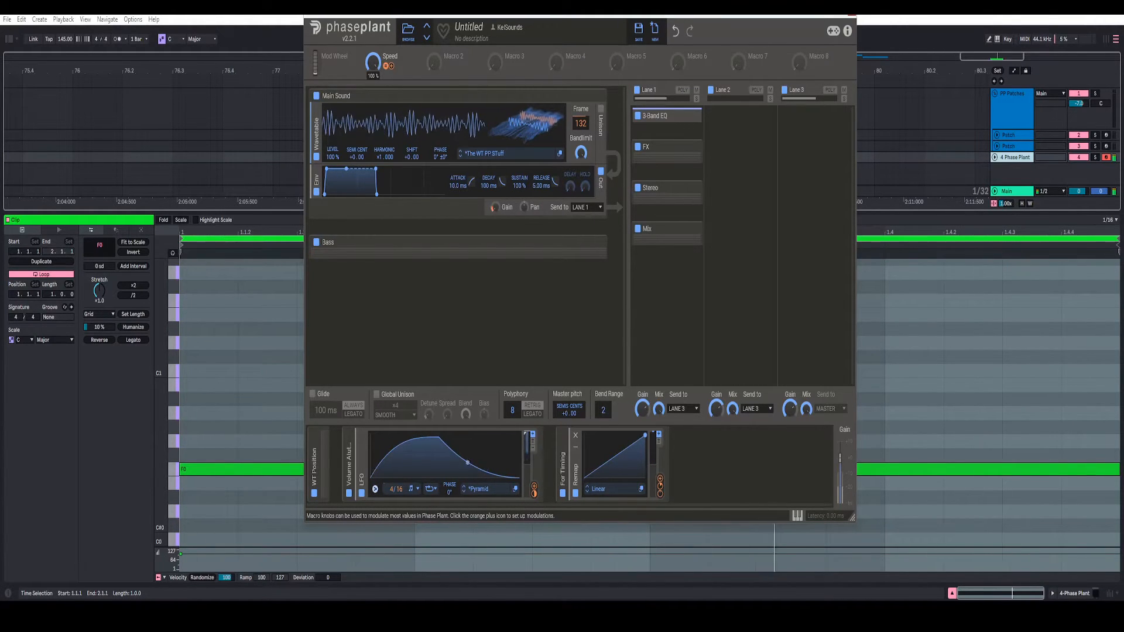
drag(372, 65, 372, 99)
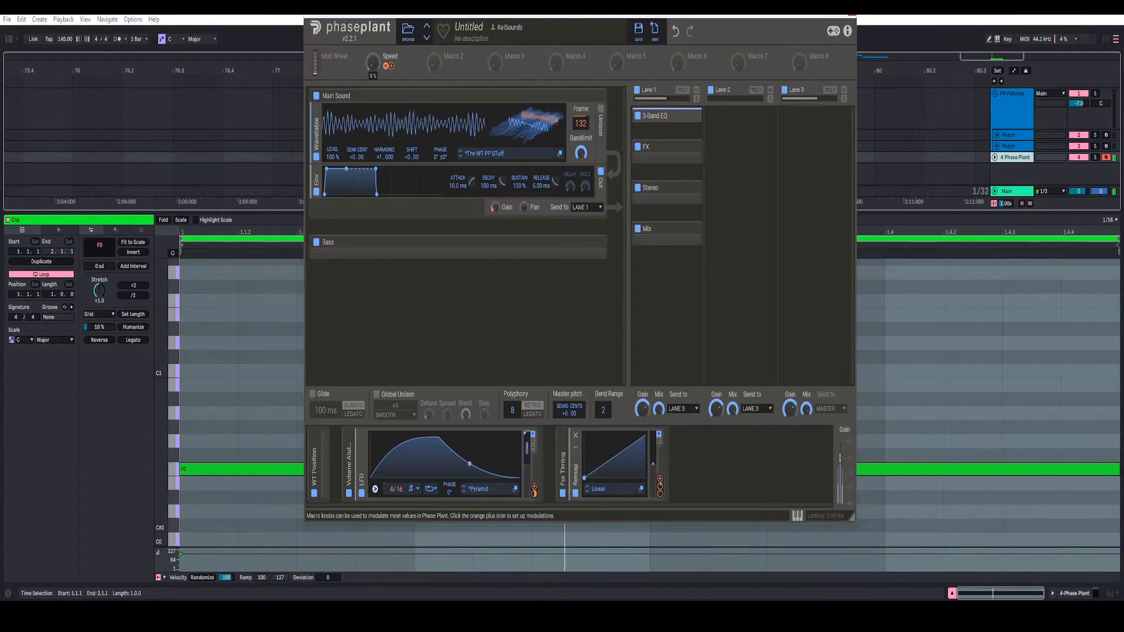
drag(372, 63, 371, 57)
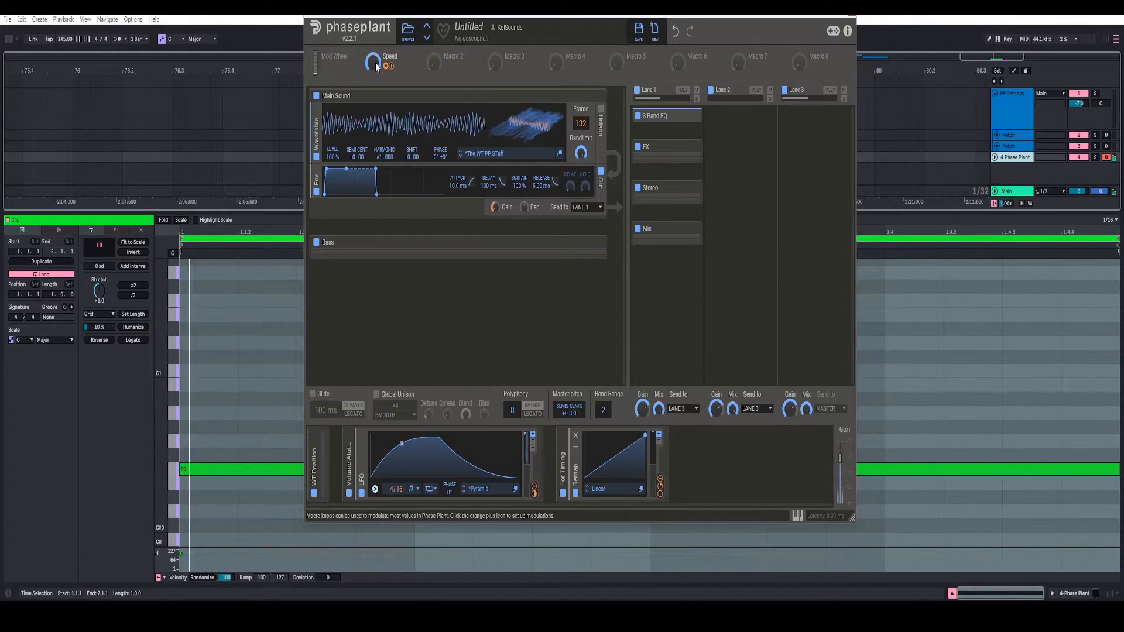
drag(372, 61, 372, 87)
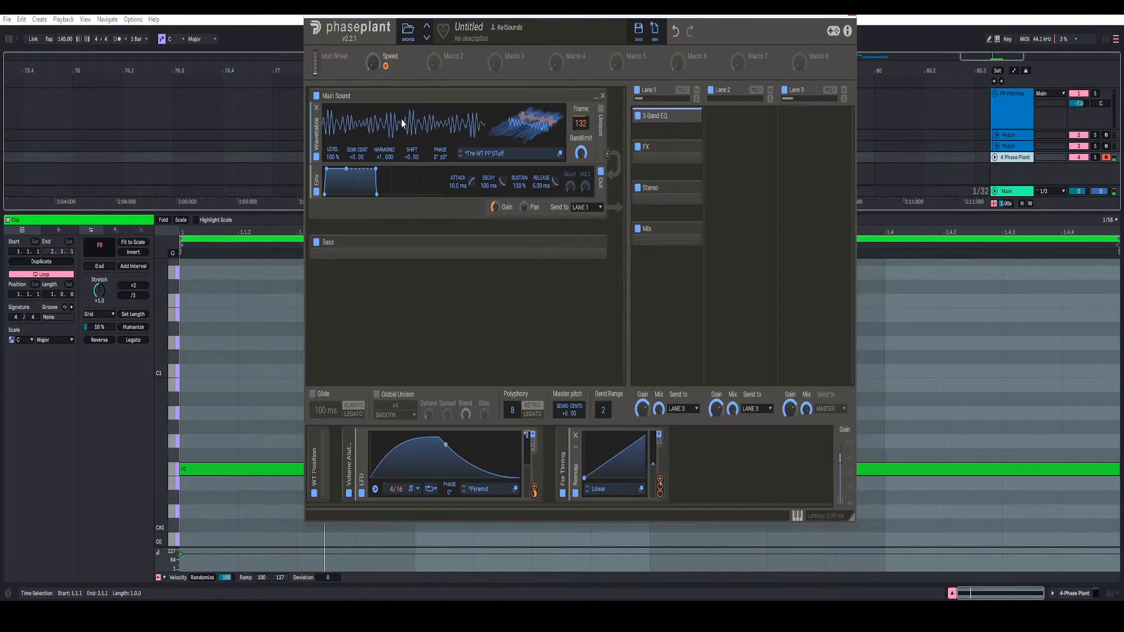
Step: Reshape the Remap curve into a hard step from 0% to 100% at the 50% point and try the Speed macro
click(640, 491)
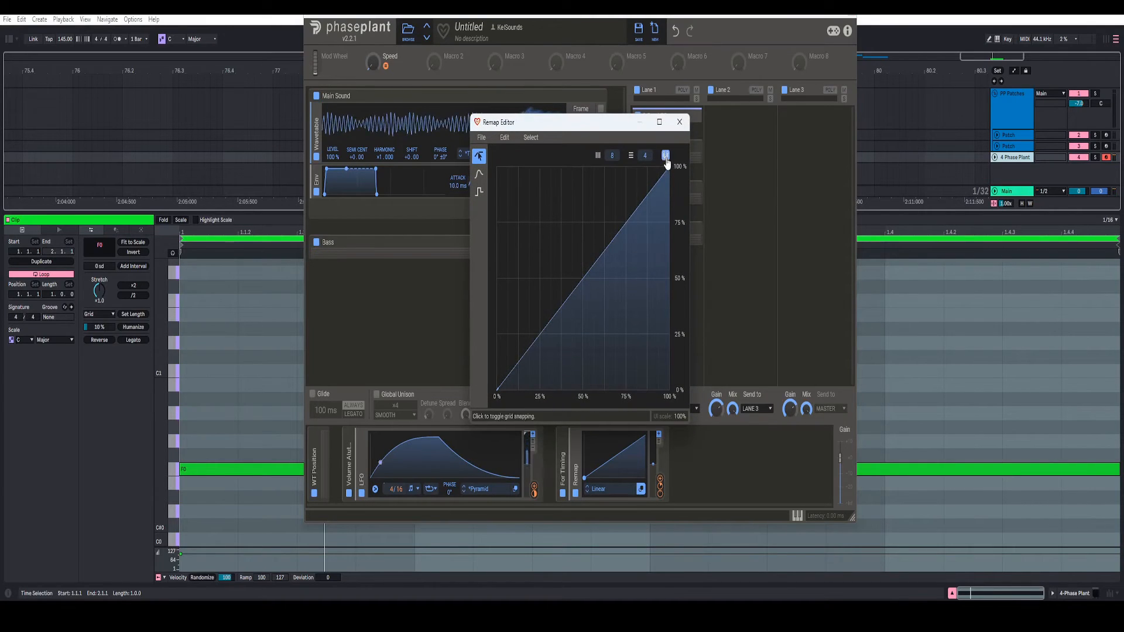
double_click(581, 279)
drag(583, 279, 577, 383)
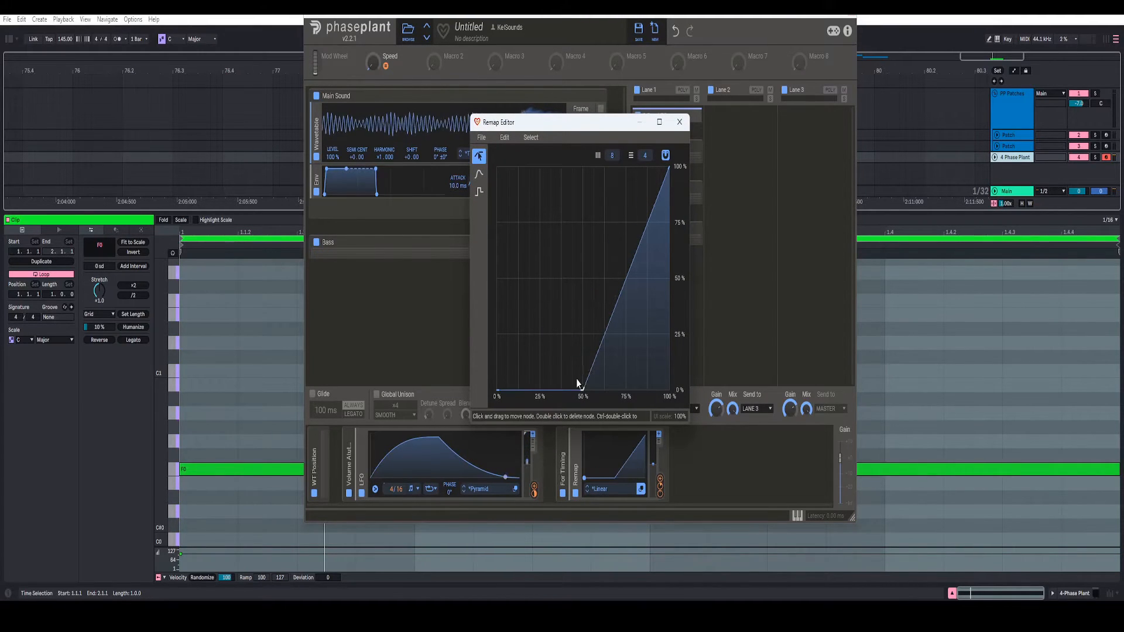
drag(621, 300, 585, 170)
click(679, 122)
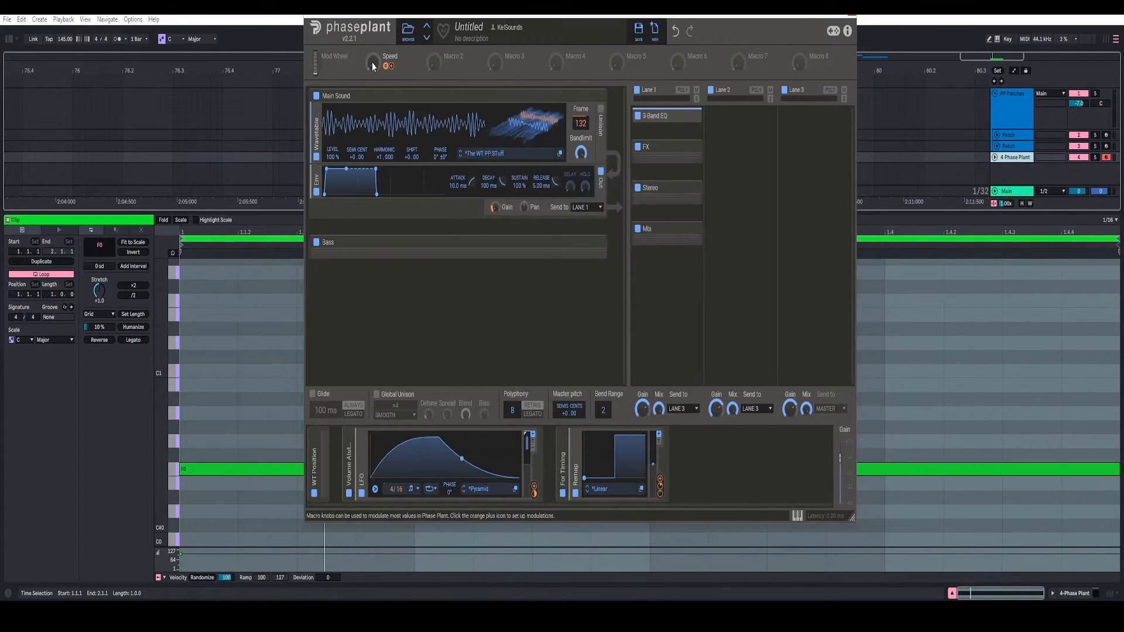
drag(372, 61, 373, 34)
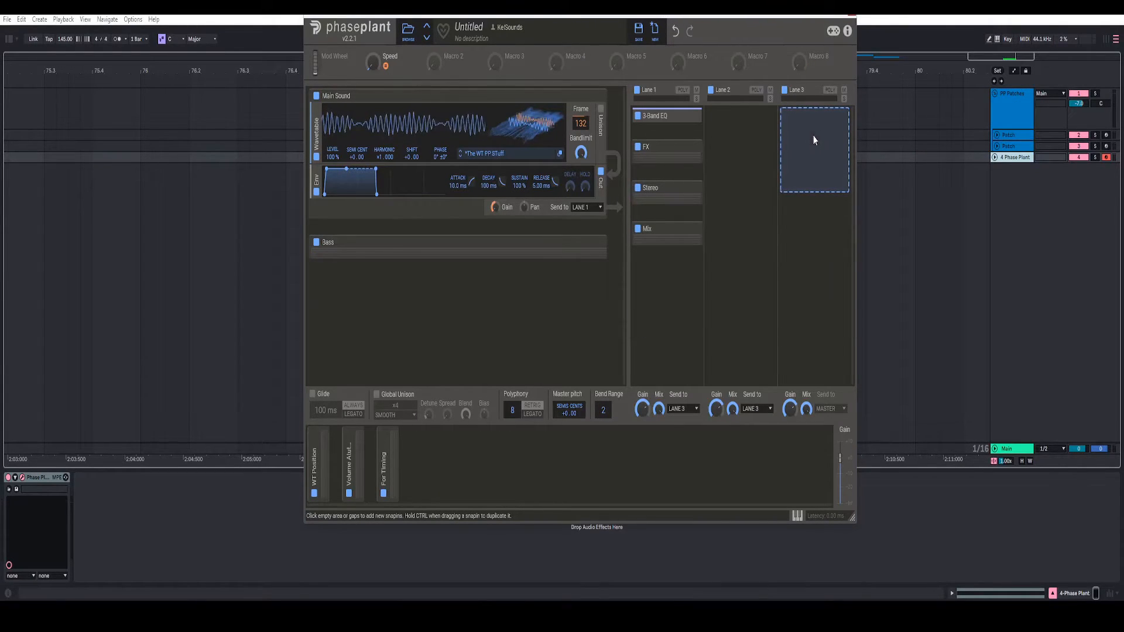
Step: Add a Shaper effect to Lane 3 and load the Smasher shape from the factory Simple presets
click(813, 139)
click(763, 183)
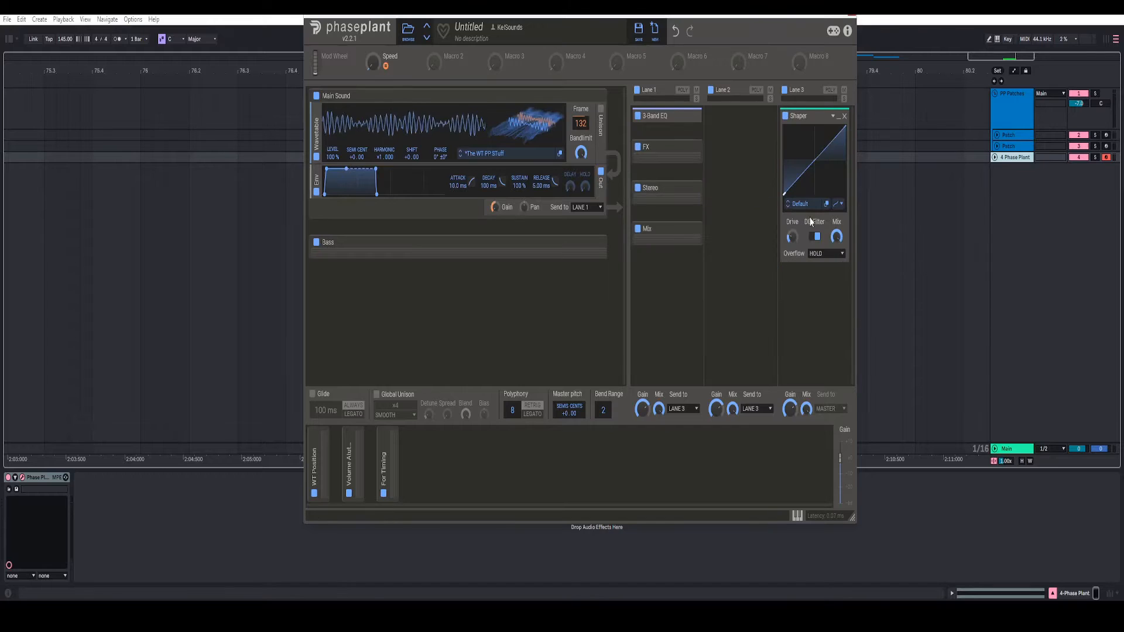
click(800, 204)
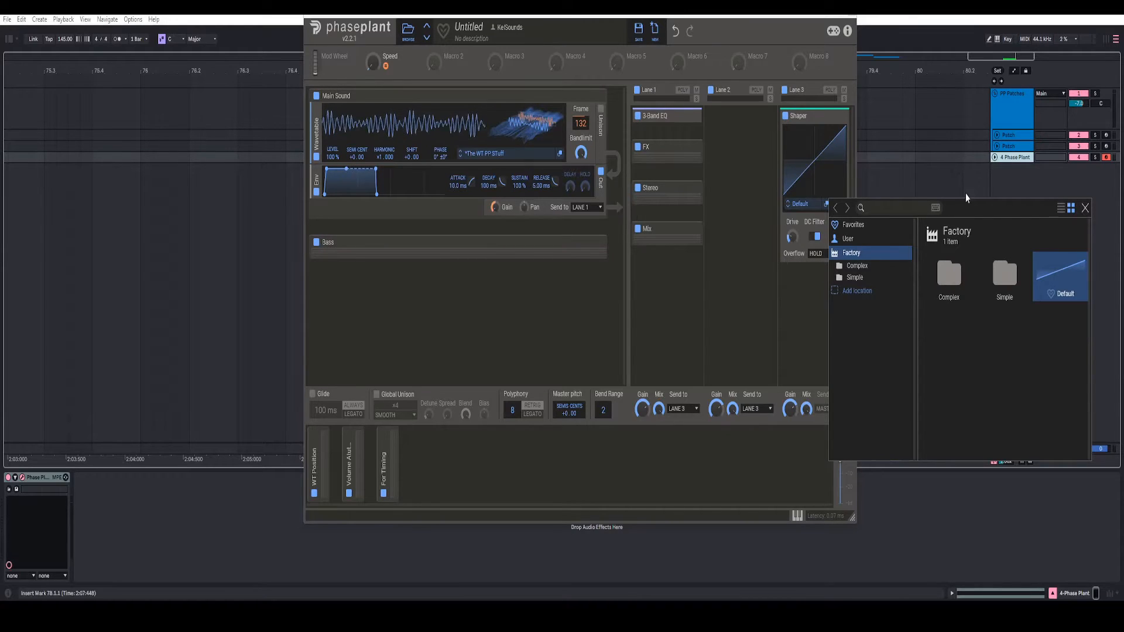
double_click(945, 279)
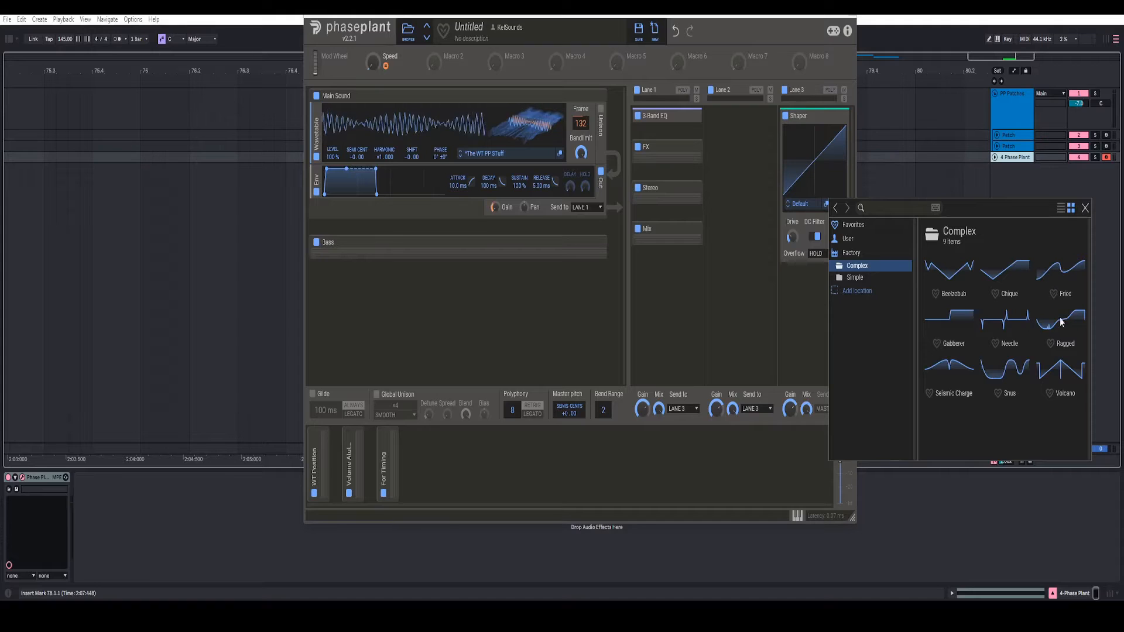
click(855, 277)
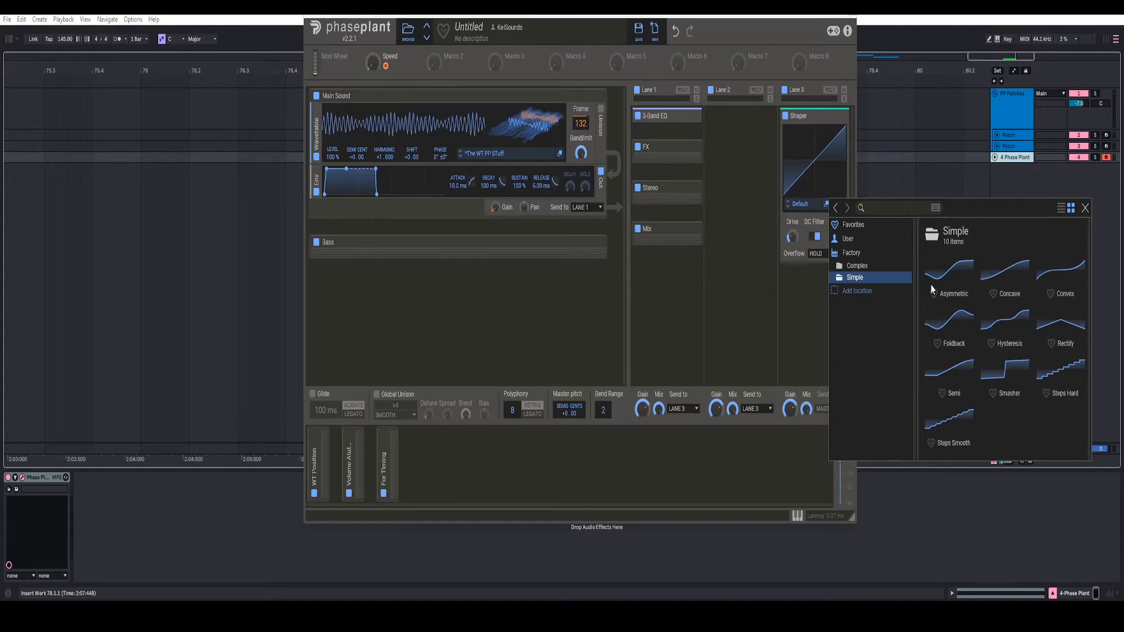
click(1014, 370)
click(810, 356)
Step: Set the Shaper's Drive to 6 dB and turn its Mix all the way down
right_click(791, 237)
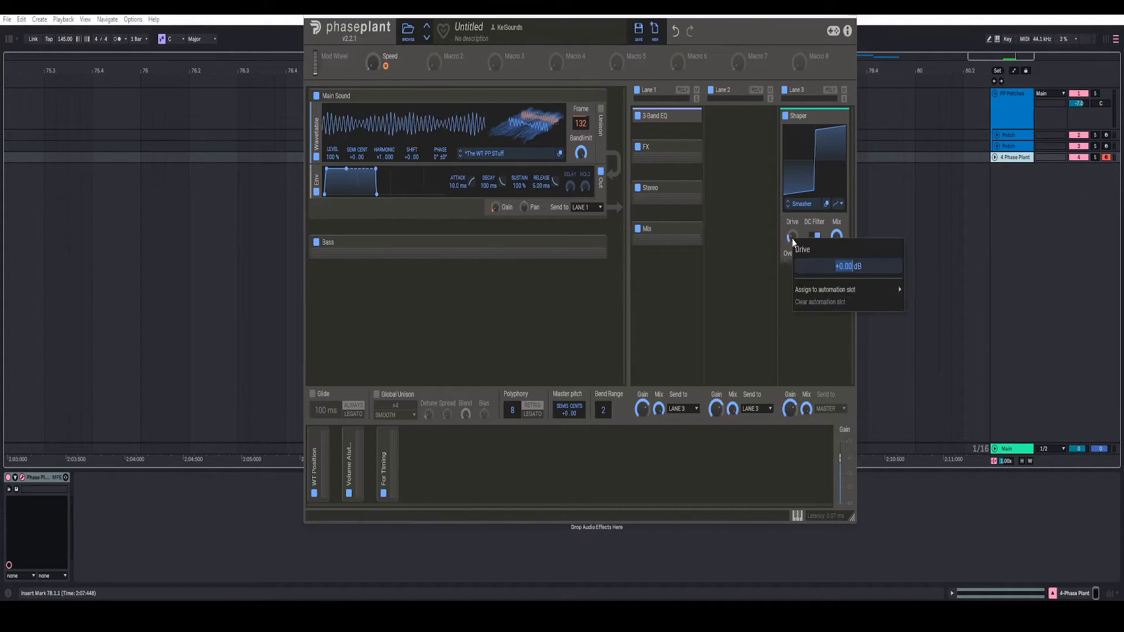
text(6)
key(Return)
drag(841, 236, 841, 281)
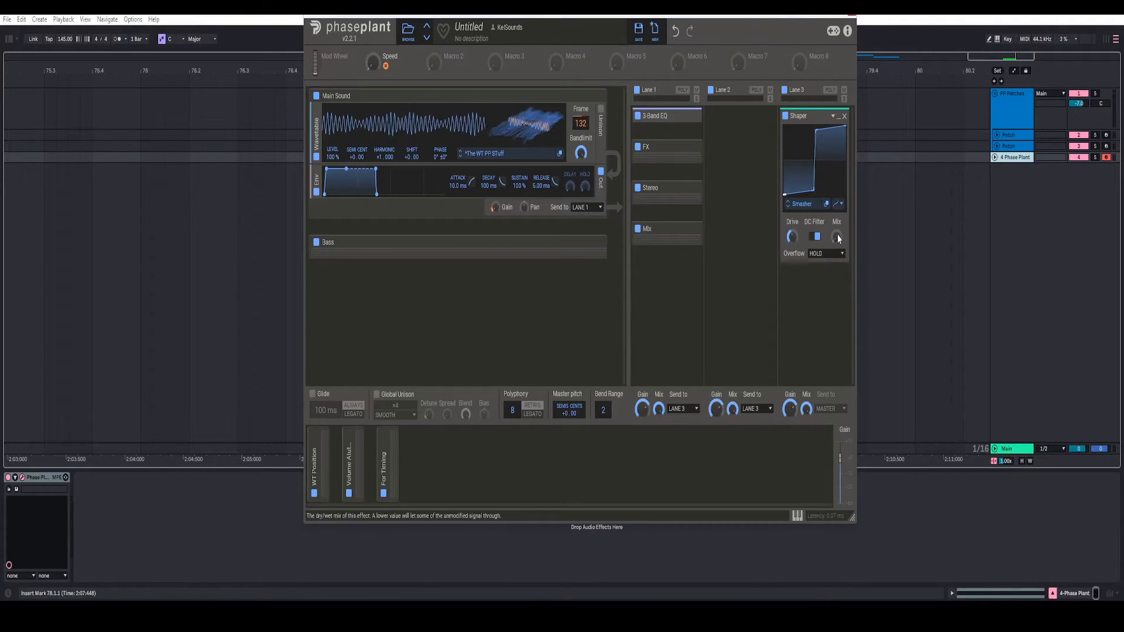
Step: Rename Macro 2 to Optional Distortion
double_click(455, 56)
text(Optional Distortion)
key(Return)
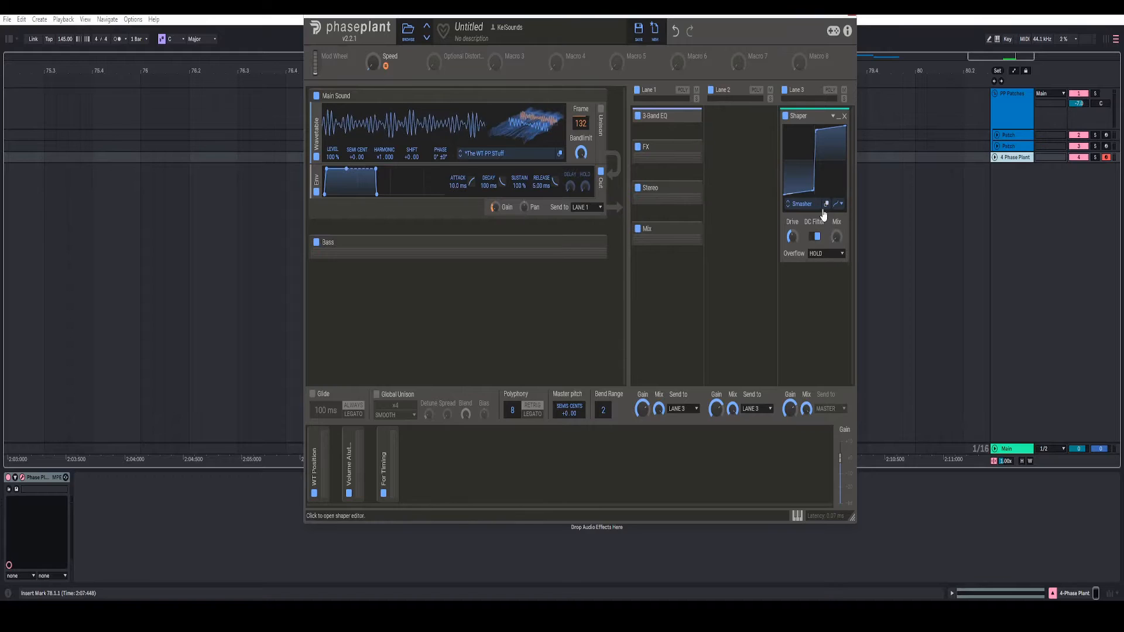
Step: Set the Shaper's Mix to 7% and fine-tune it at low amounts while auditioning the bass
drag(838, 239, 835, 238)
right_click(835, 238)
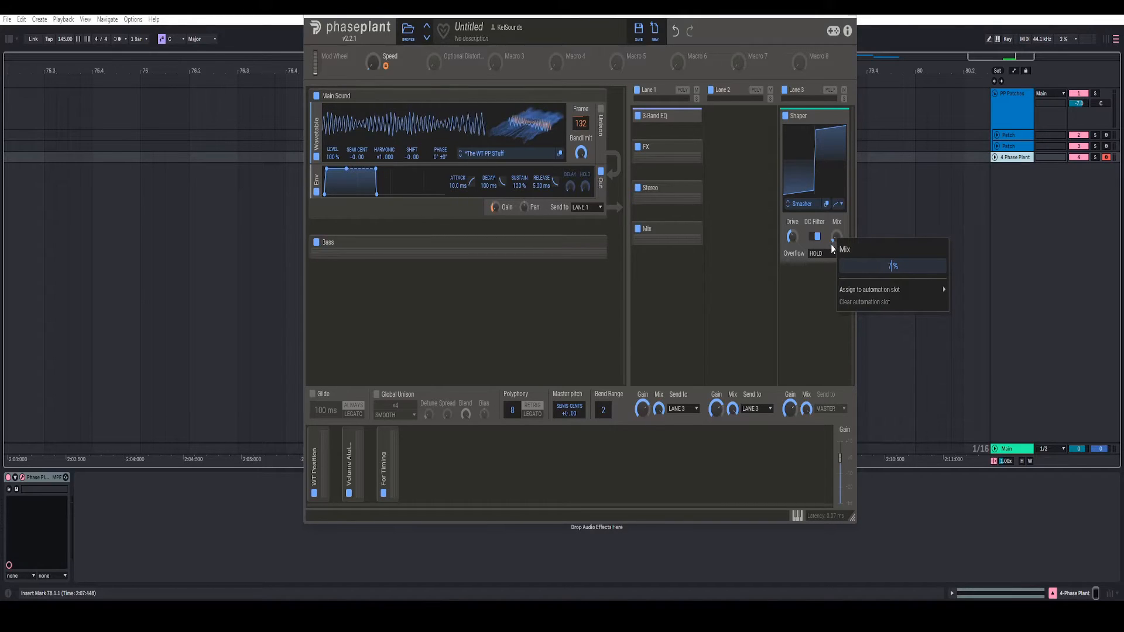
key(Return)
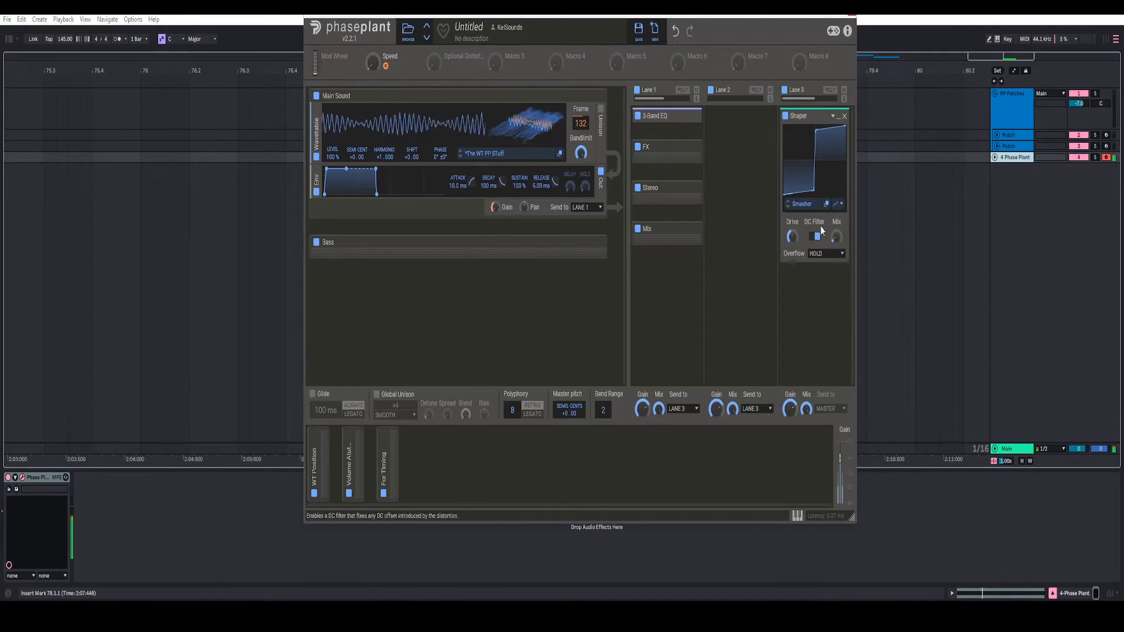
drag(837, 239, 837, 238)
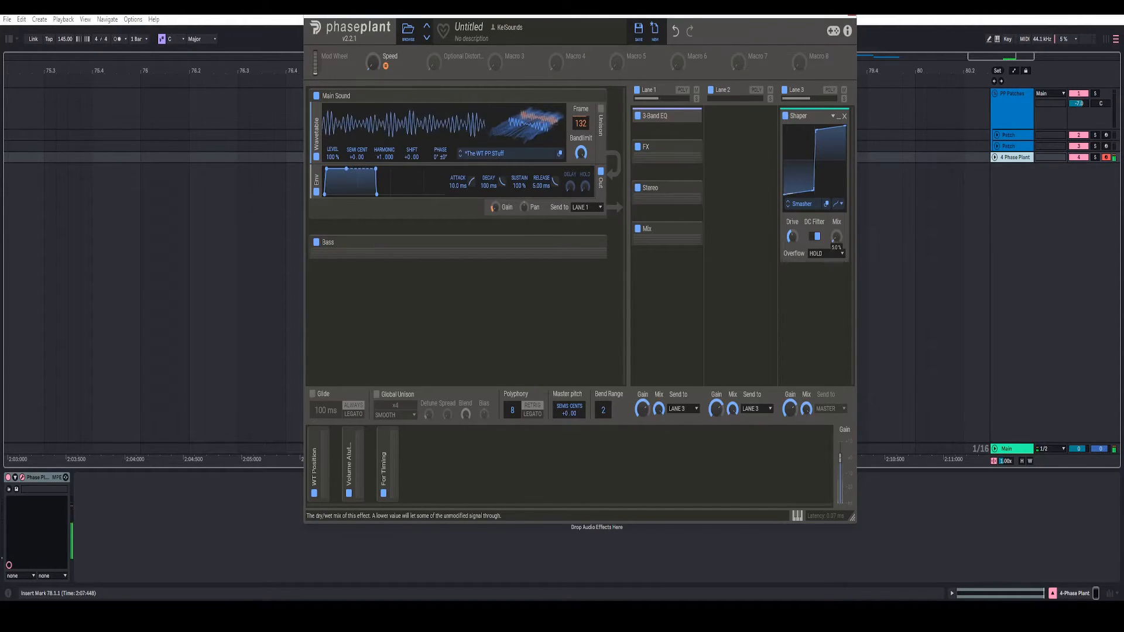
right_click(837, 237)
click(837, 239)
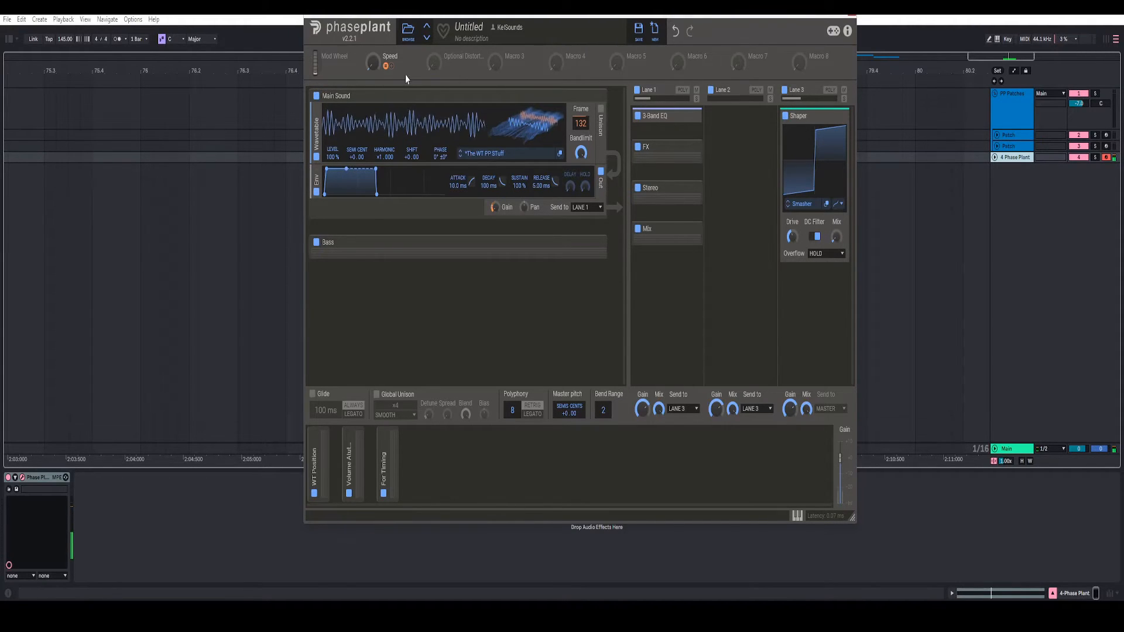
Step: Assign the Optional Distortion macro to the Shaper's Mix with a 5% modulation amount and turn the macro up
mouse_move(836, 237)
mouse_move(443, 65)
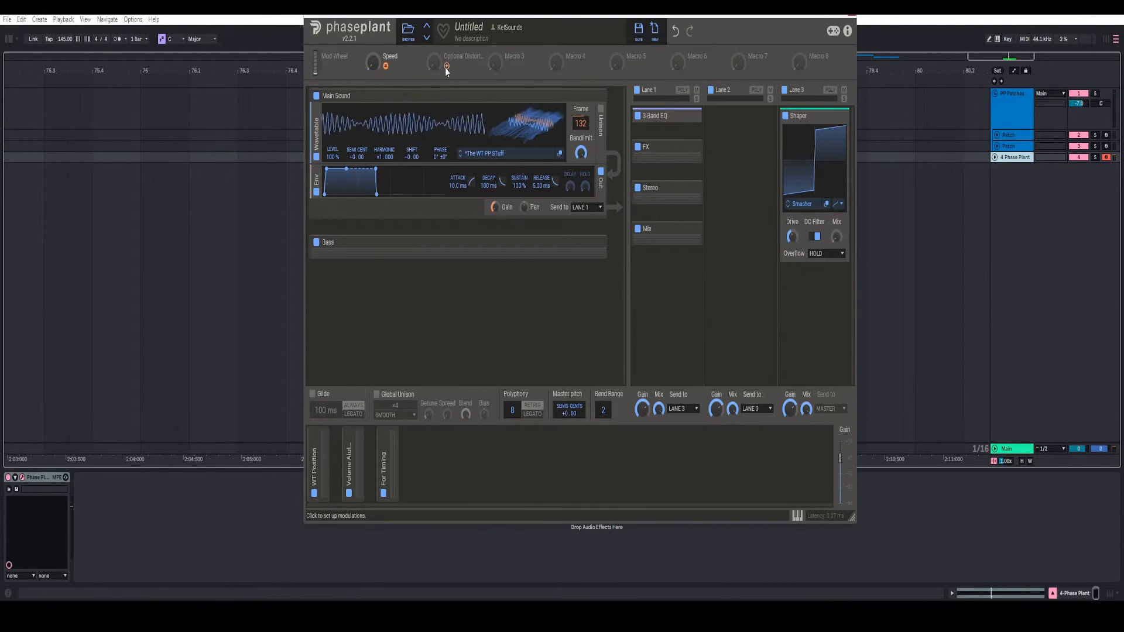
click(447, 66)
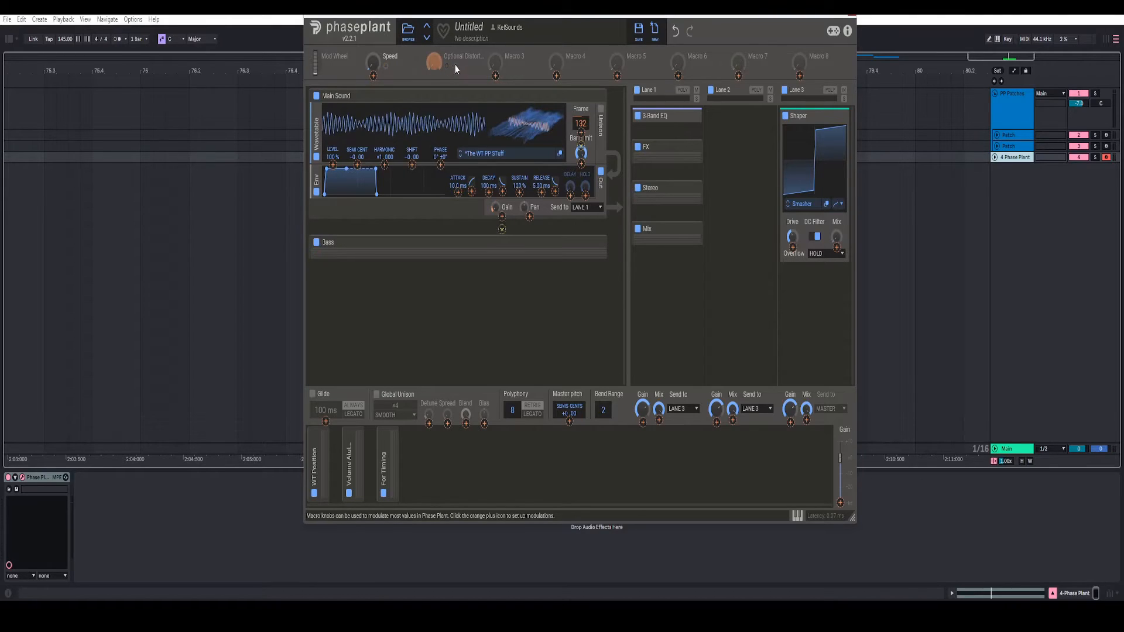
click(837, 248)
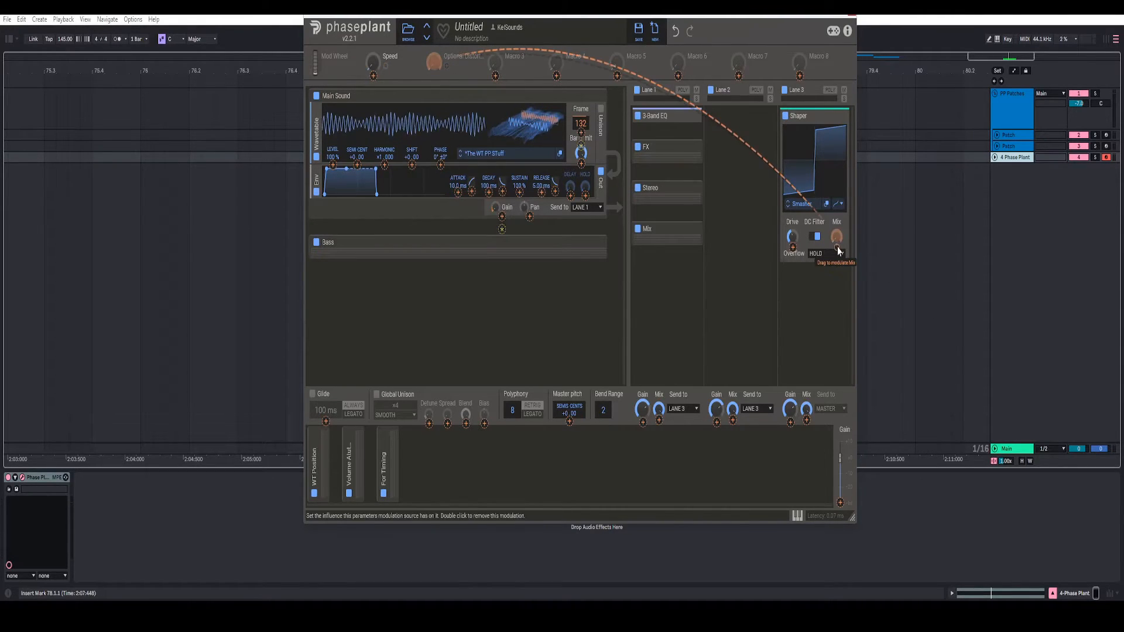
click(837, 250)
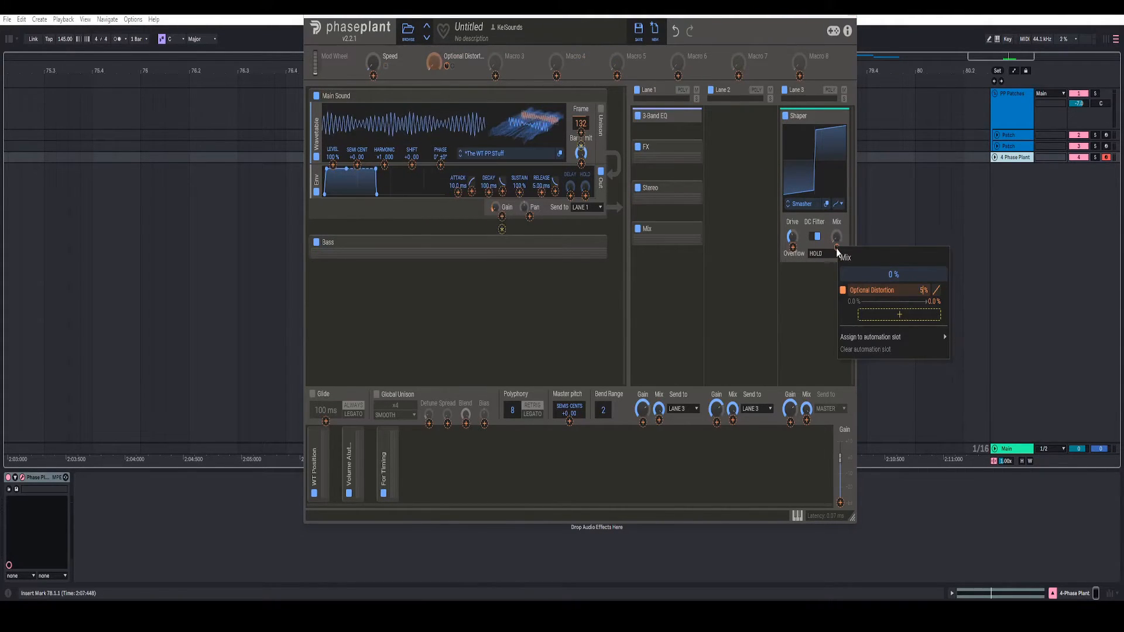
text(5)
key(Return)
click(412, 65)
mouse_move(431, 67)
mouse_down()
mouse_move(431, 23)
mouse_move(431, 59)
mouse_move(431, 46)
mouse_up()
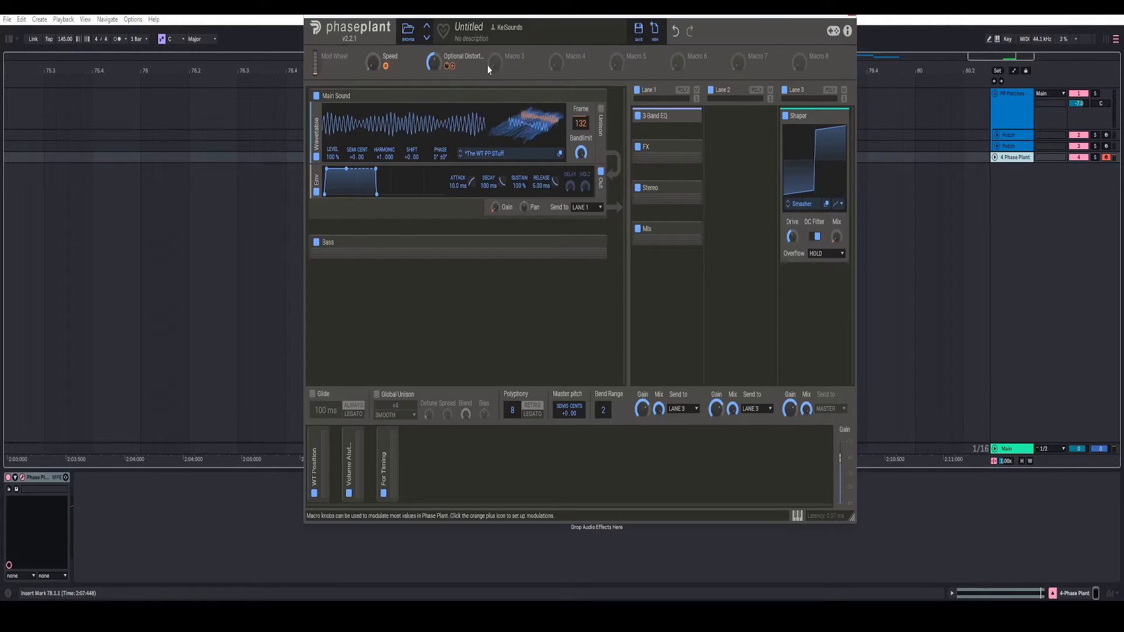
Step: Collapse the Shaper in Lane 3 and add a new effects group named OTT below it
click(817, 116)
click(819, 164)
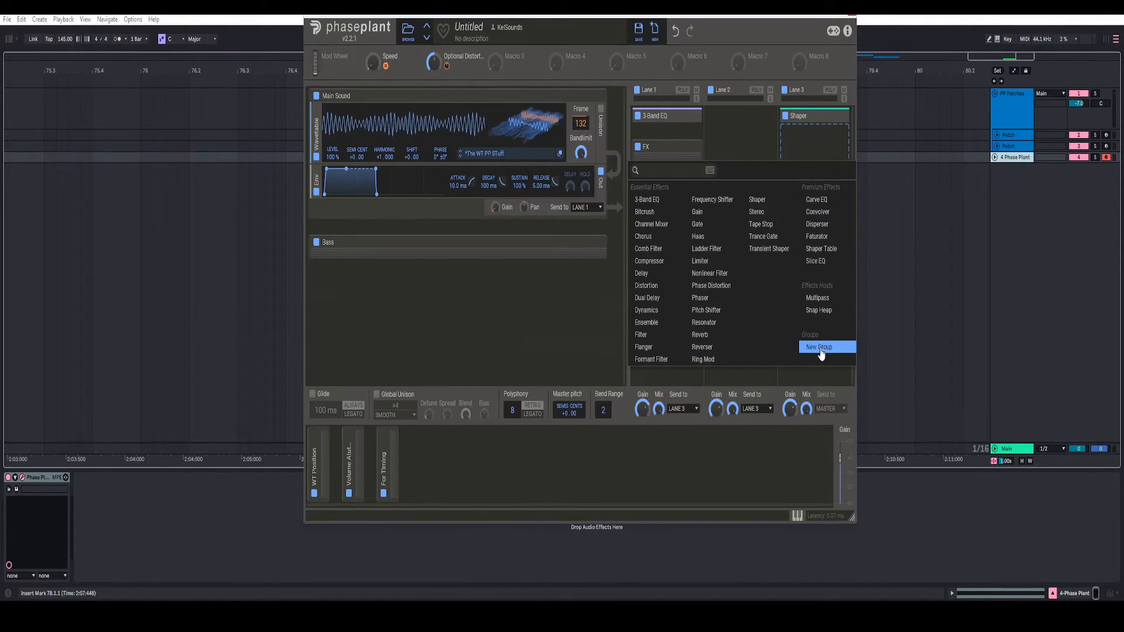
click(818, 347)
double_click(798, 146)
text(OTT)
key(Return)
Step: Add a Multipass to the OTT group, open its editor and set the lower band split to 120 Hz
click(814, 154)
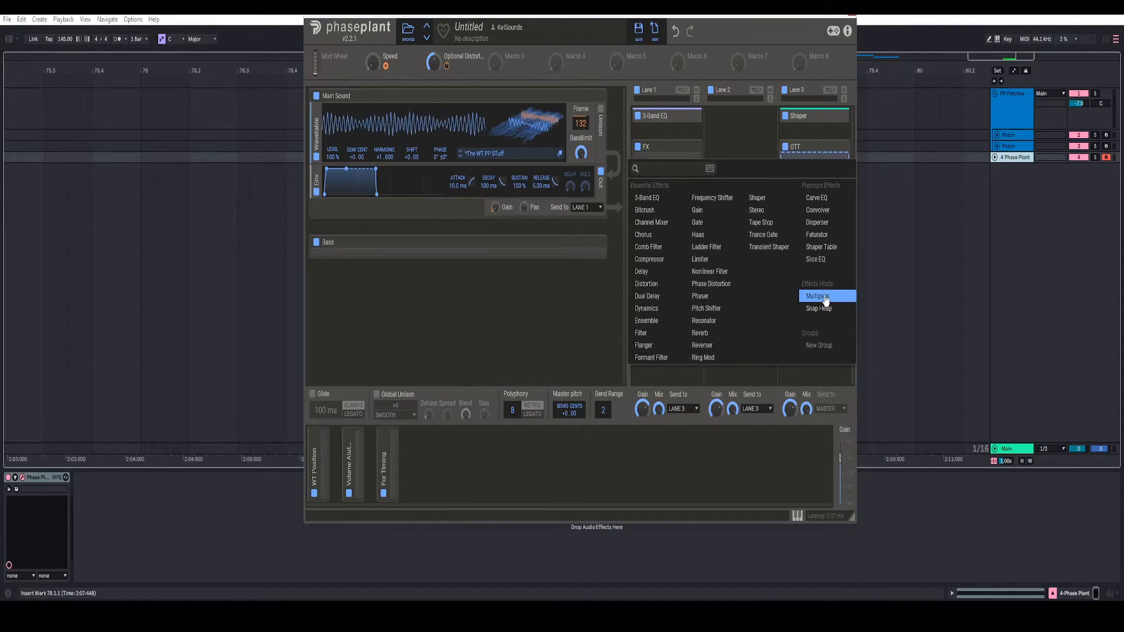
click(819, 298)
click(842, 181)
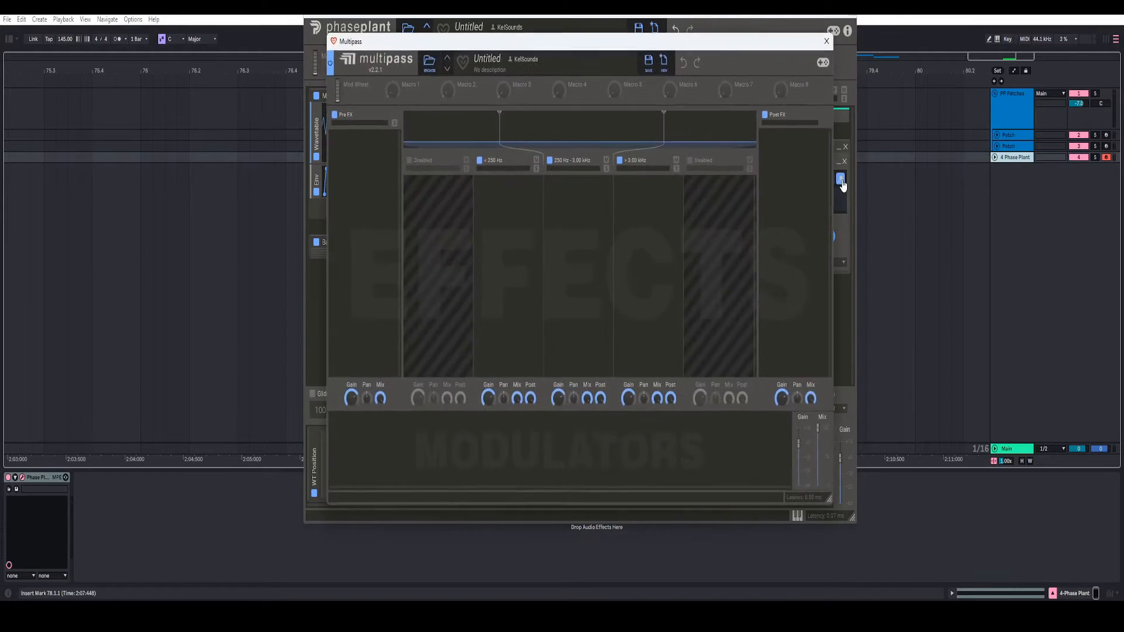
right_click(497, 129)
text(12)
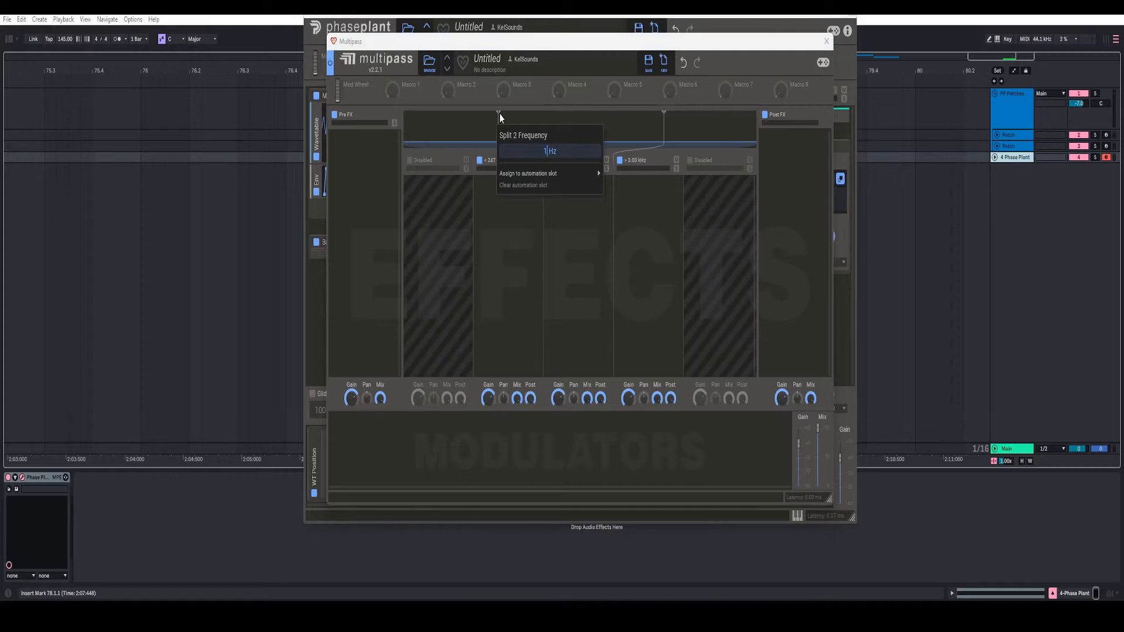
text(0)
key(Return)
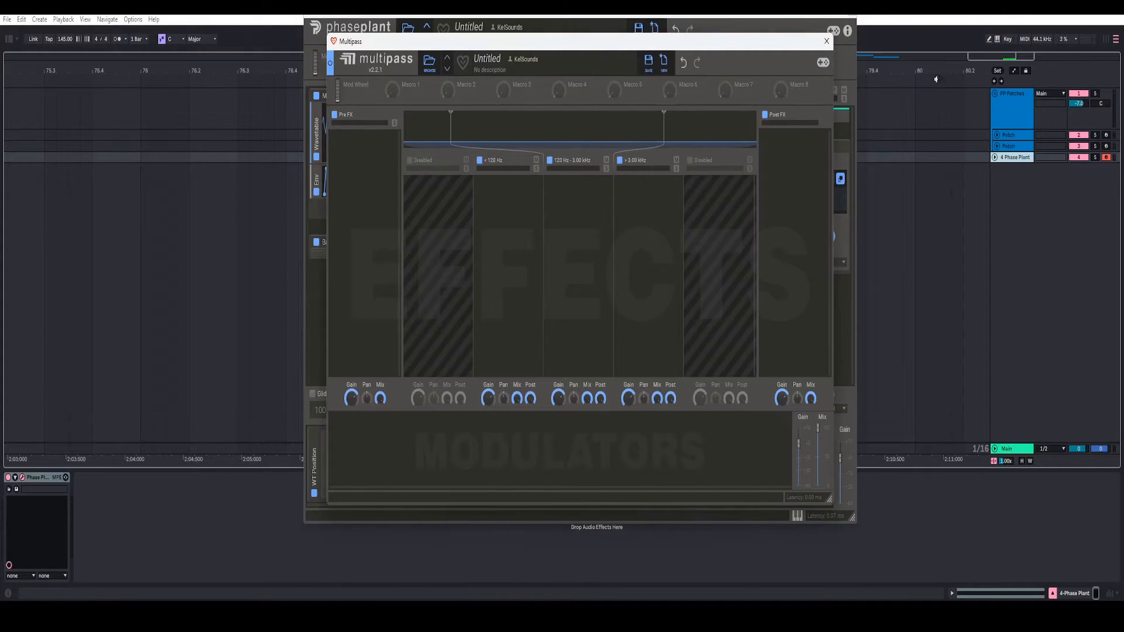
Step: Set the Multipass's upper band split frequency to 4000 Hz
right_click(663, 127)
right_click(656, 123)
right_click(649, 124)
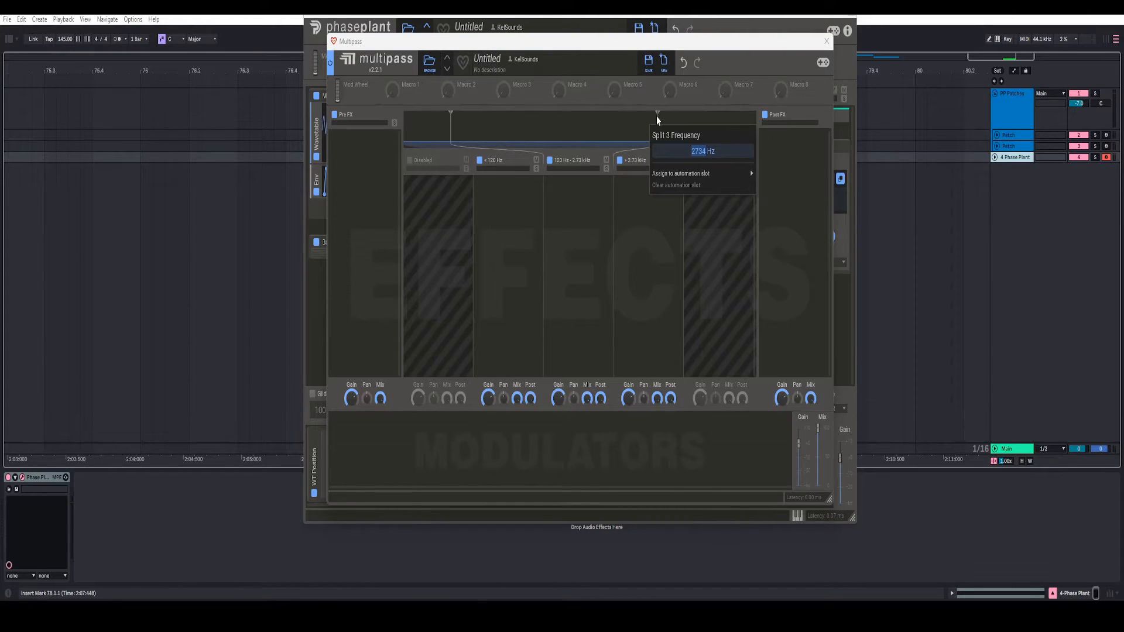
right_click(656, 118)
text(4000)
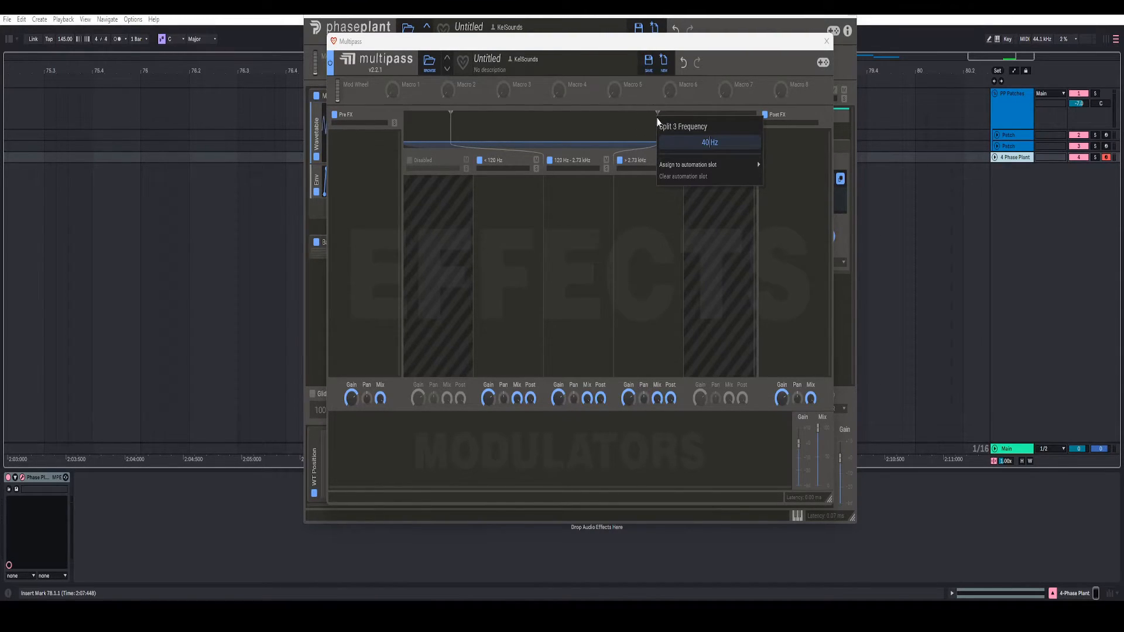
key(Return)
Step: Add a Dynamics effect to the high band and set its High Threshold to -30 dB
click(648, 186)
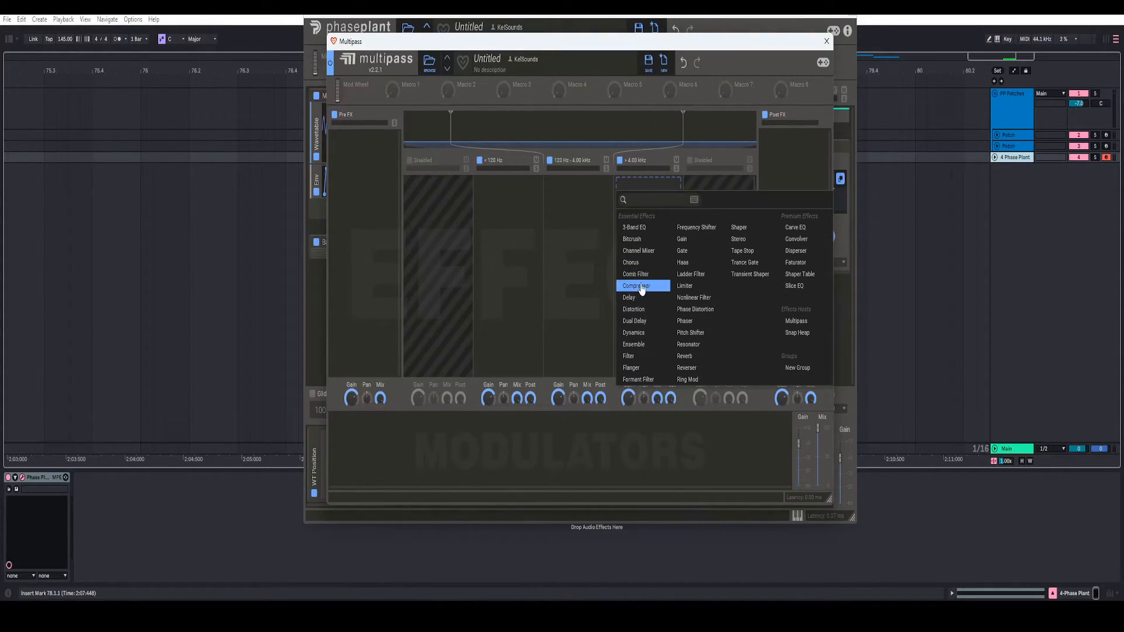
click(642, 332)
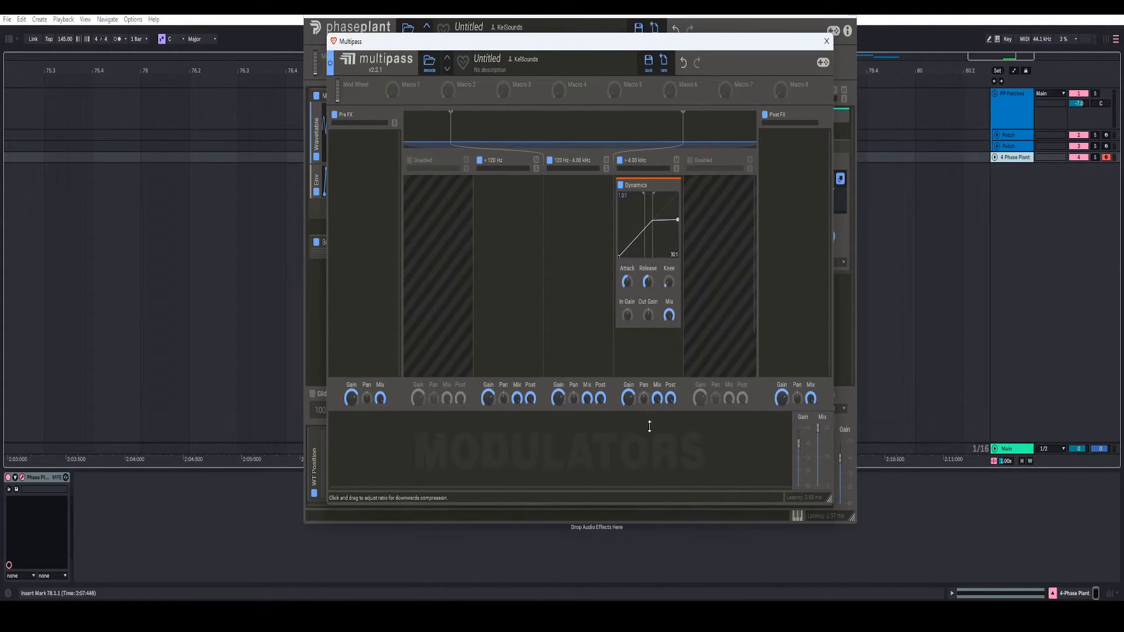
right_click(652, 237)
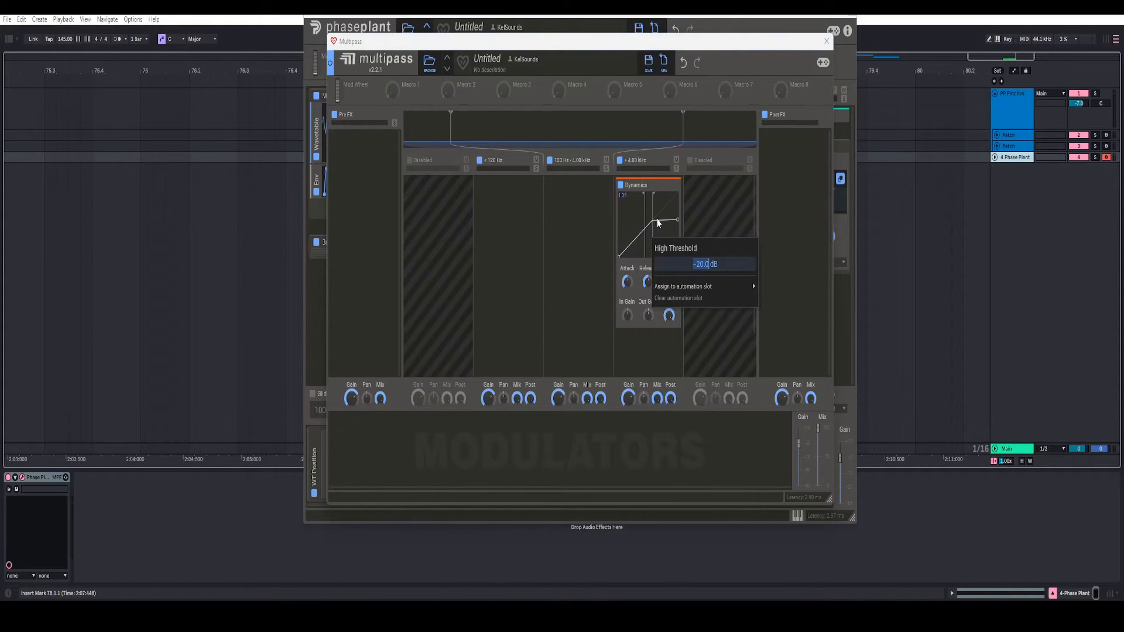
key(Return)
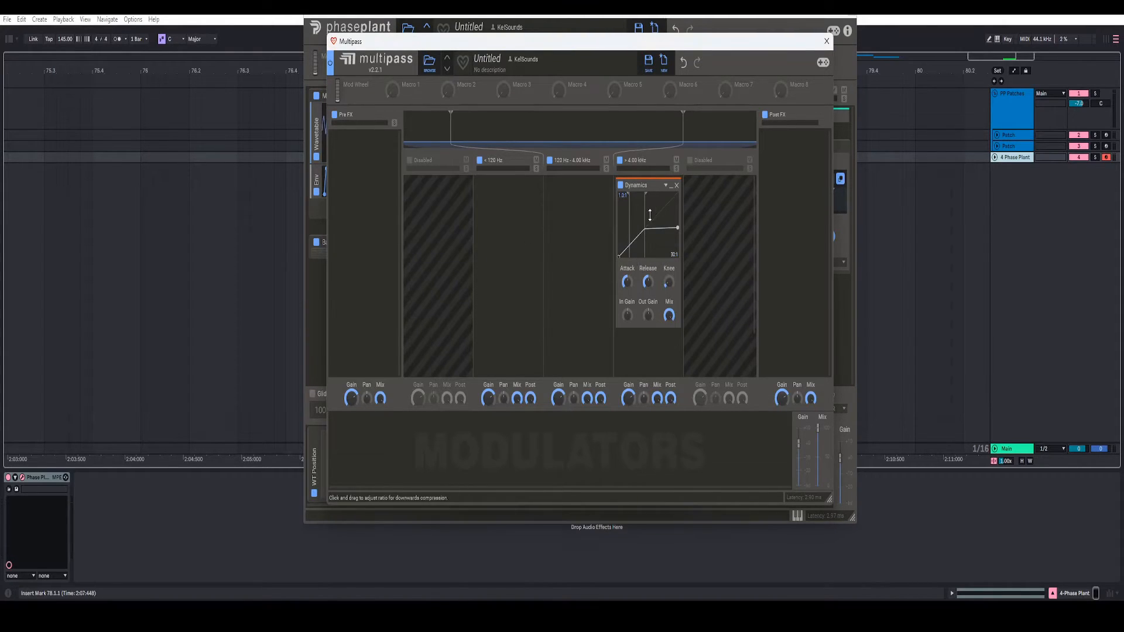
Step: Duplicate the high band's Dynamics effect into the mid band and the low band
drag(642, 185, 573, 185)
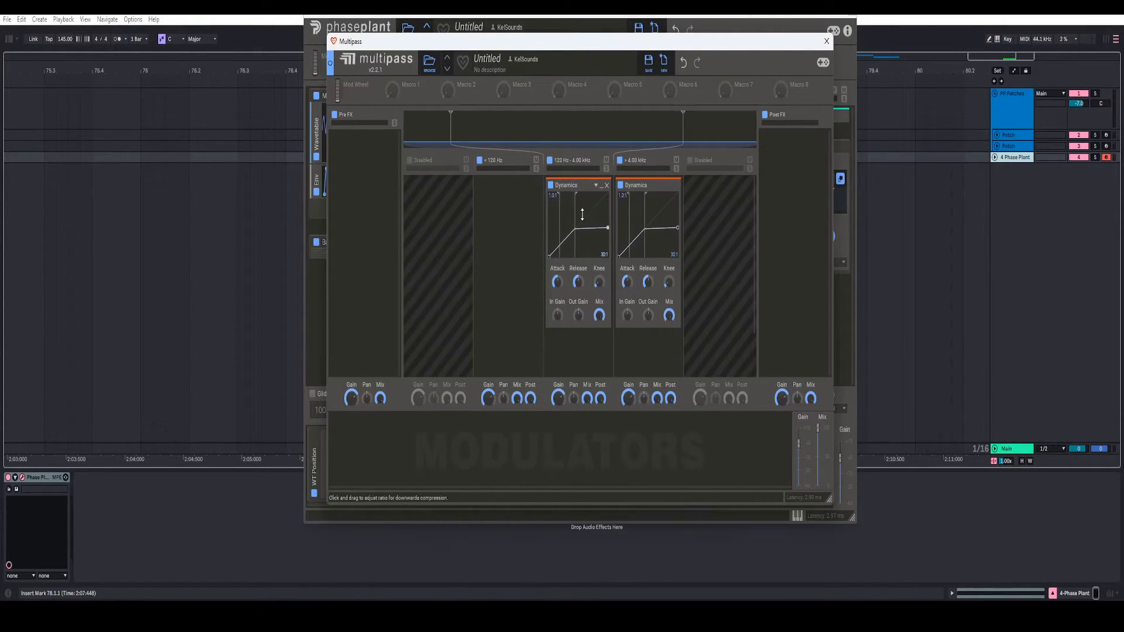
right_click(574, 212)
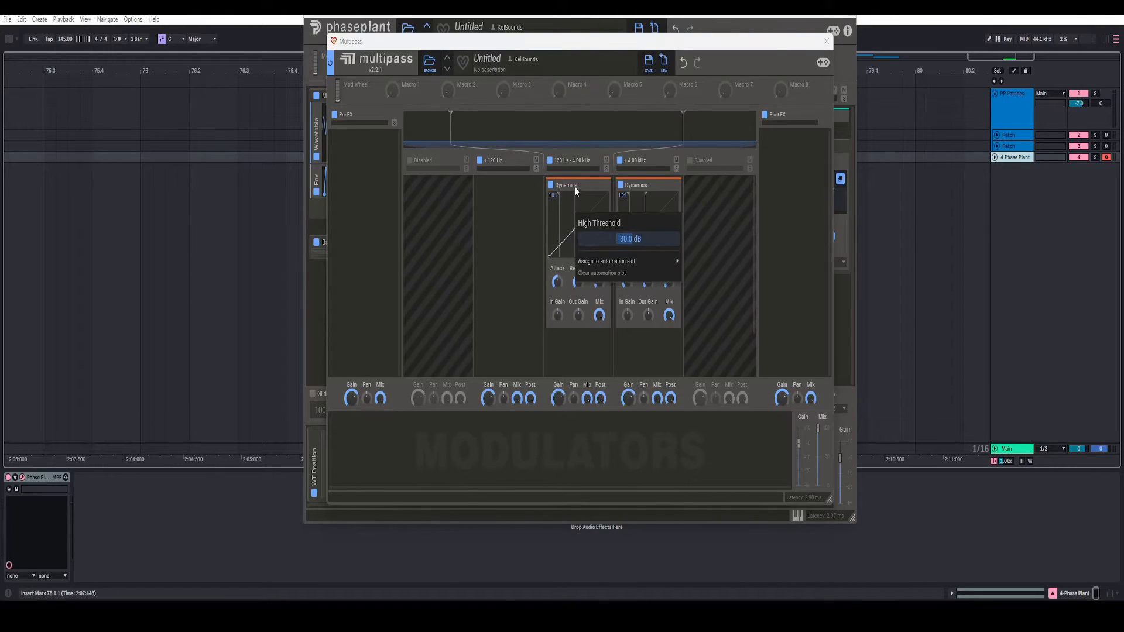
click(574, 187)
drag(574, 187, 499, 193)
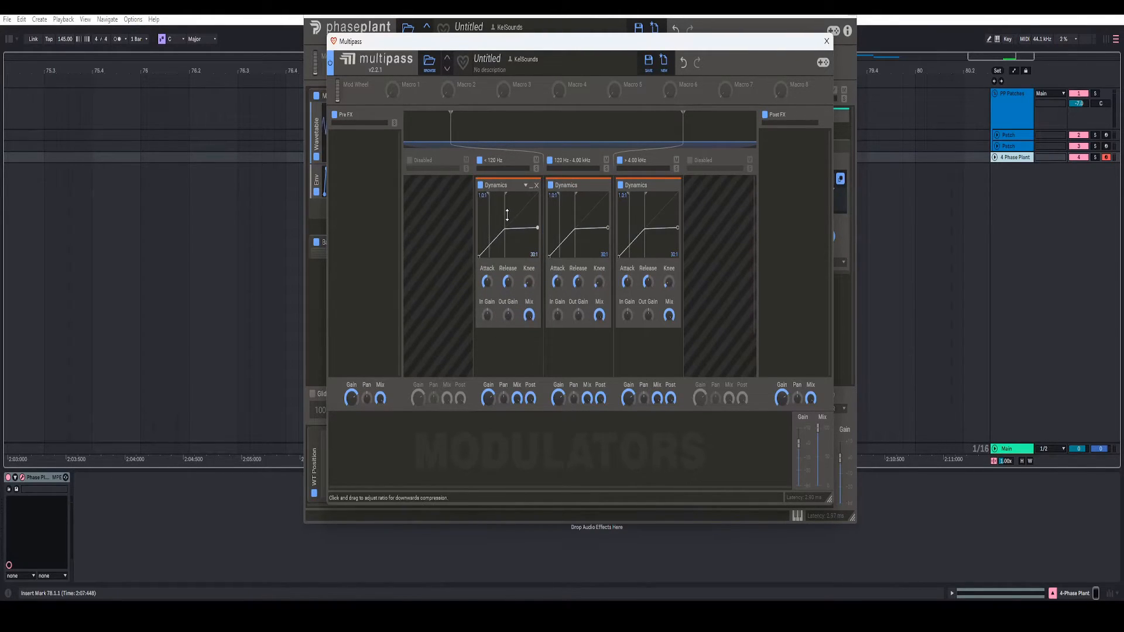
Step: Set the low band Dynamics' High Threshold to -23 dB
right_click(506, 216)
text(-25)
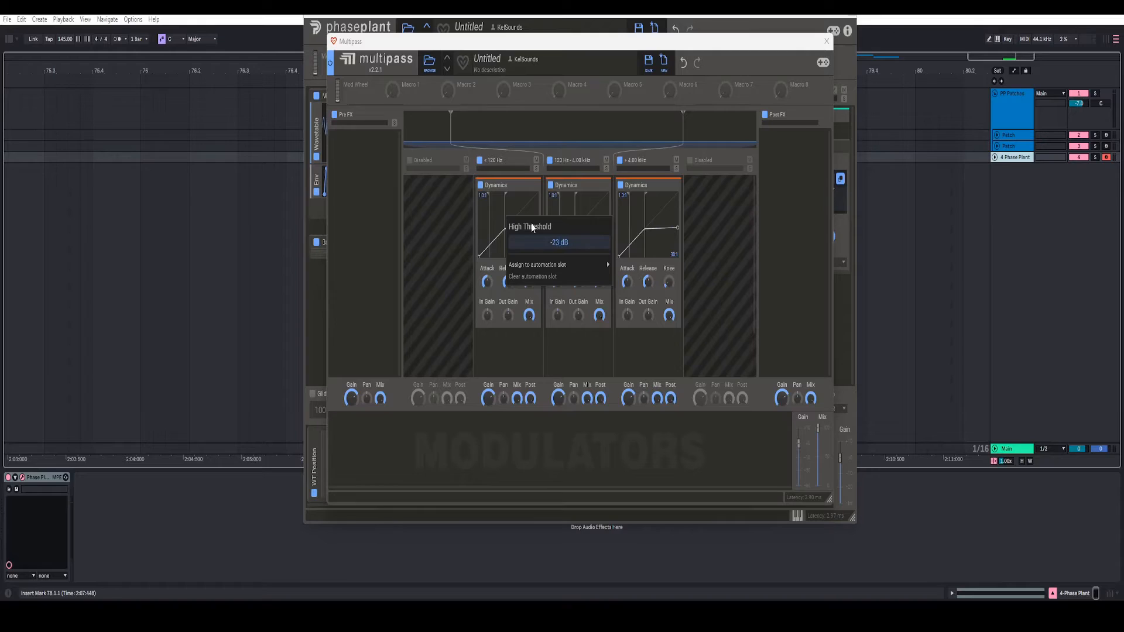
key(Return)
scroll(488, 316, up, 3)
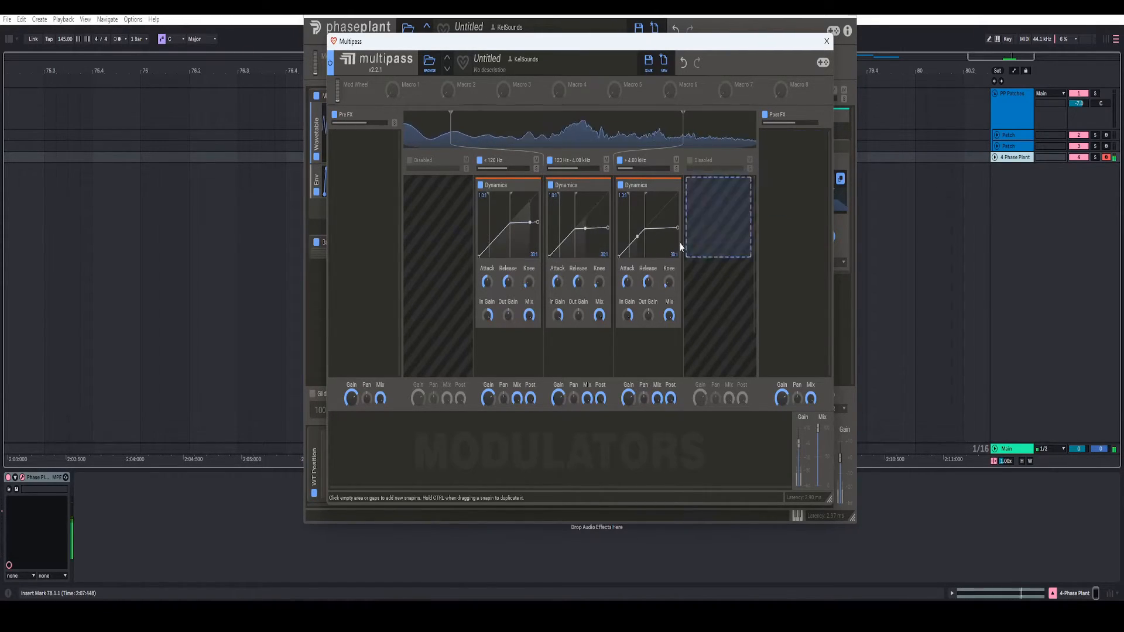
Step: Set the high band Dynamics' Release to 313% and raise the Release of the mid band's Dynamics
right_click(647, 283)
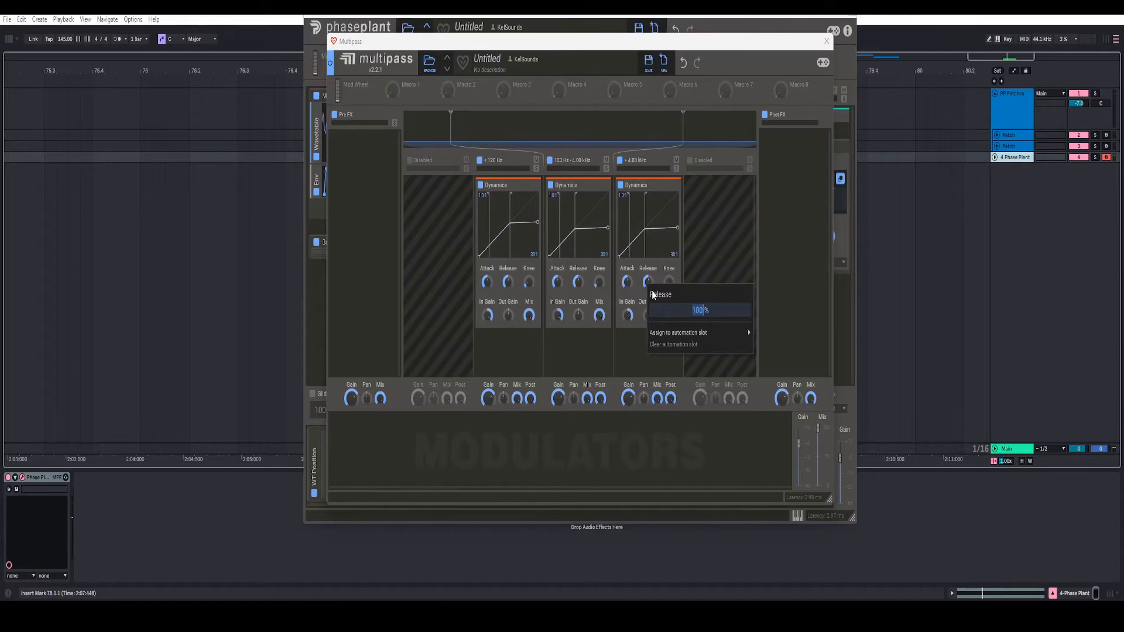
text(313)
key(Return)
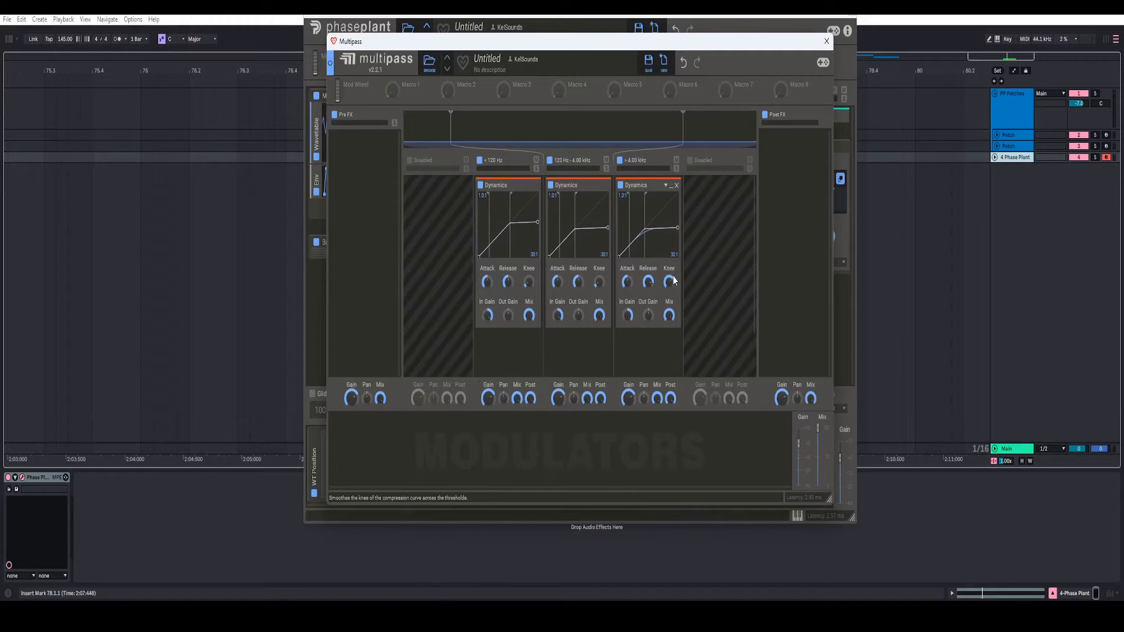
right_click(578, 286)
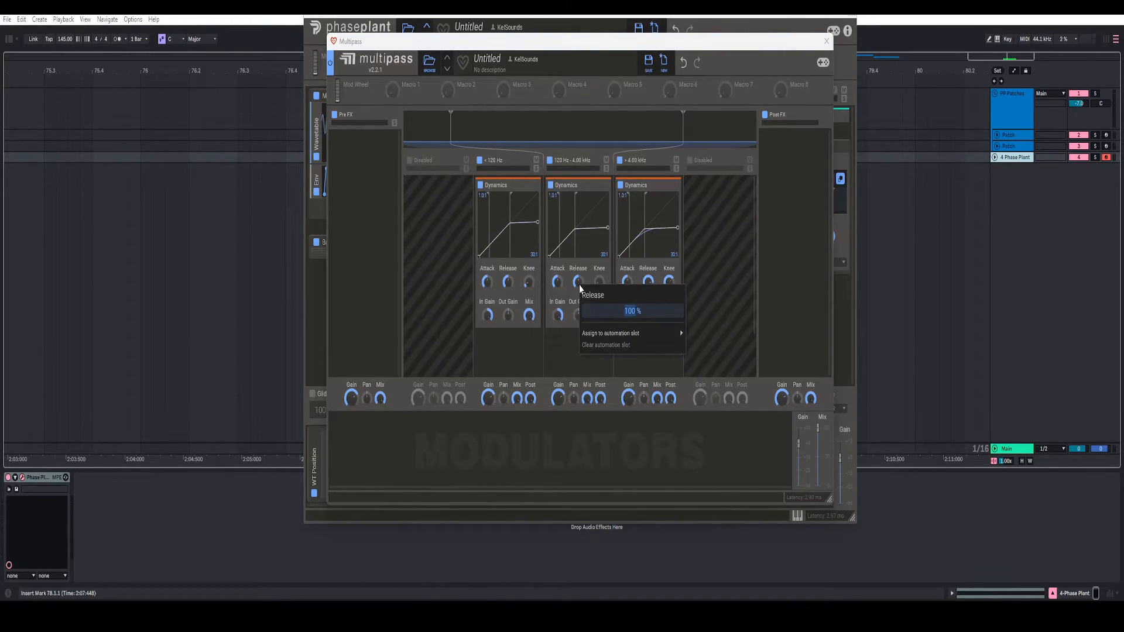
key(Return)
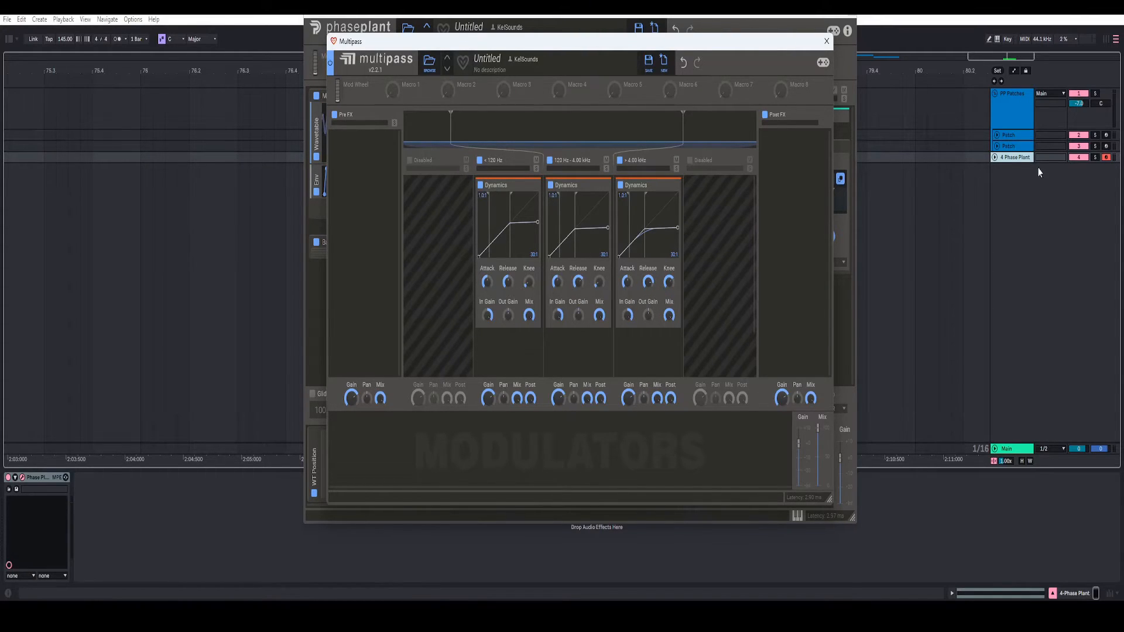
Step: Set the low band Dynamics' Release to 65% and fine-tune the Knee of the high band's Dynamics
right_click(508, 283)
text(120)
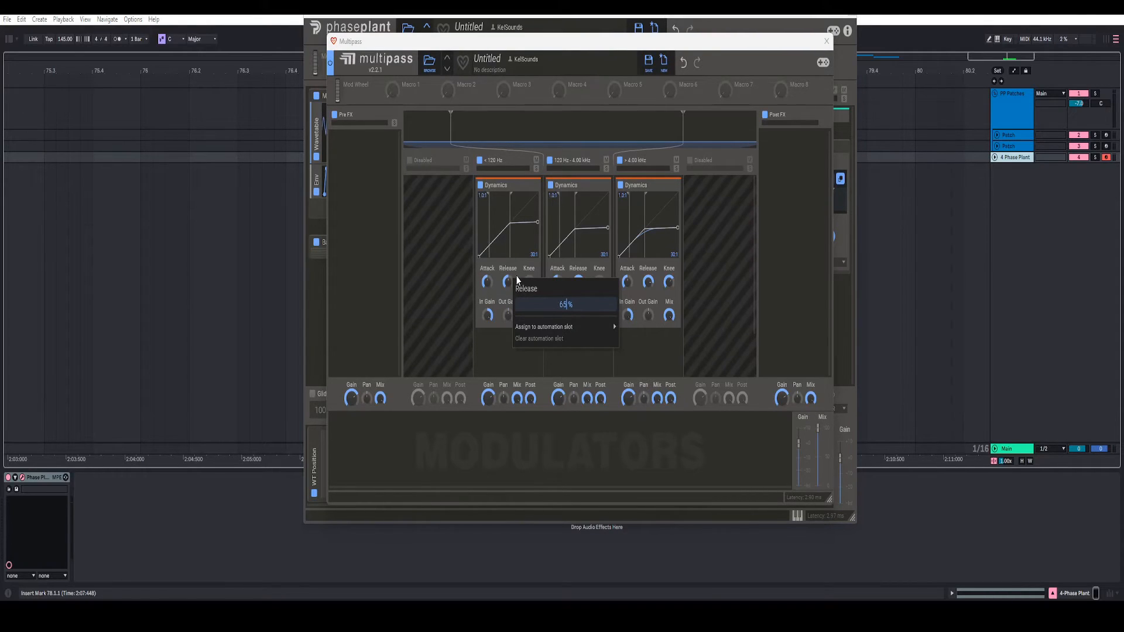
key(Return)
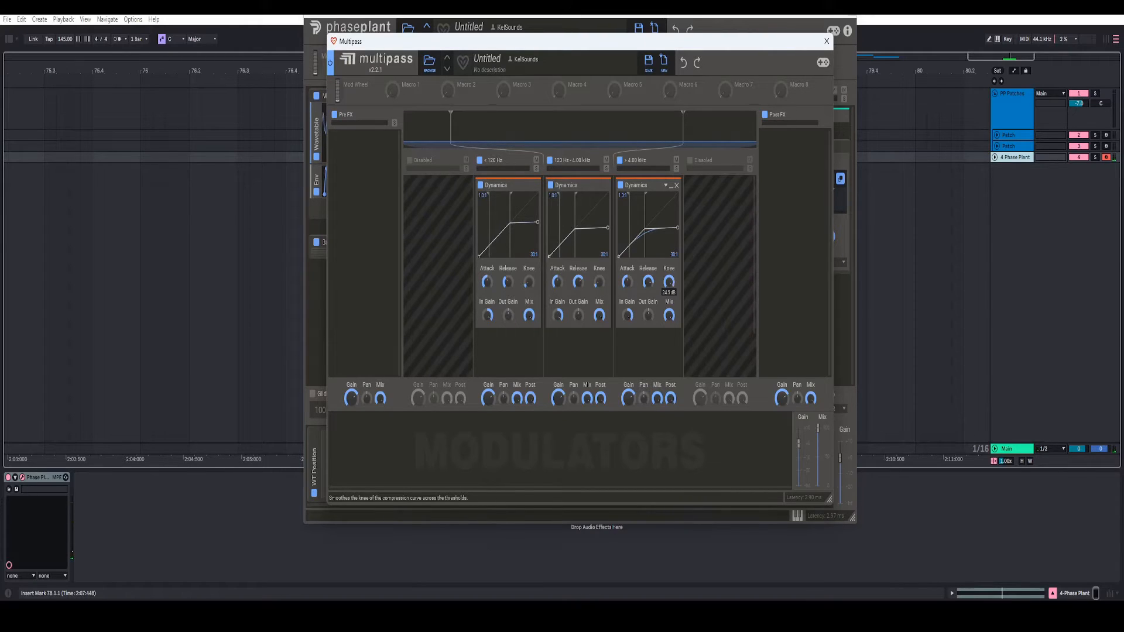
drag(668, 282, 669, 291)
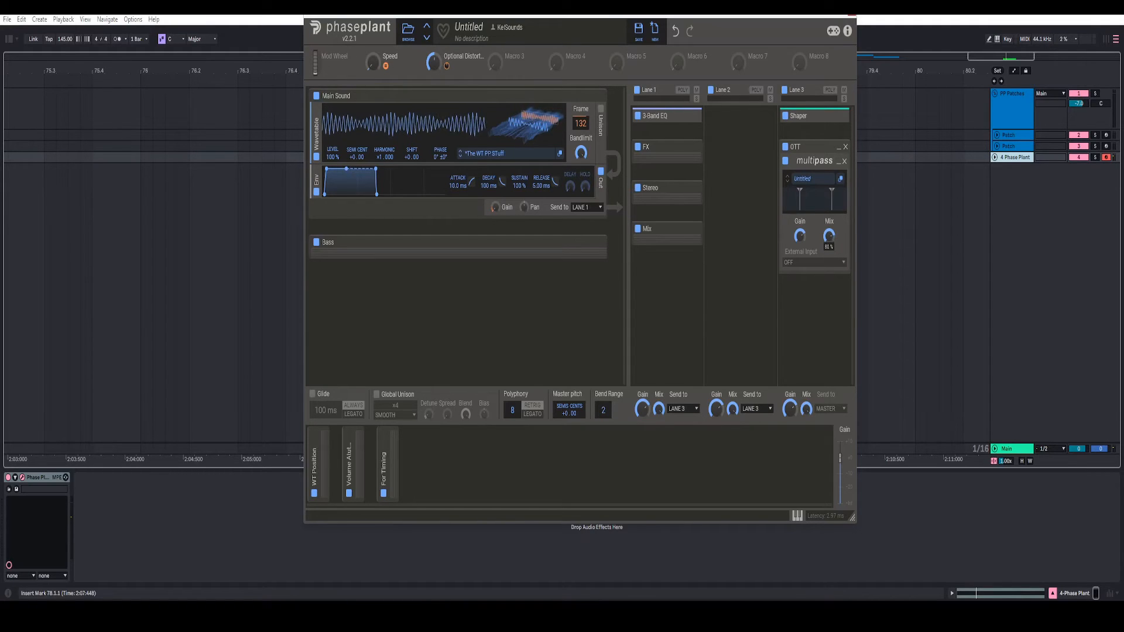
Step: Duplicate the Multipass inside the OTT group and set the copy's Mix to about 18%
drag(806, 159, 831, 244)
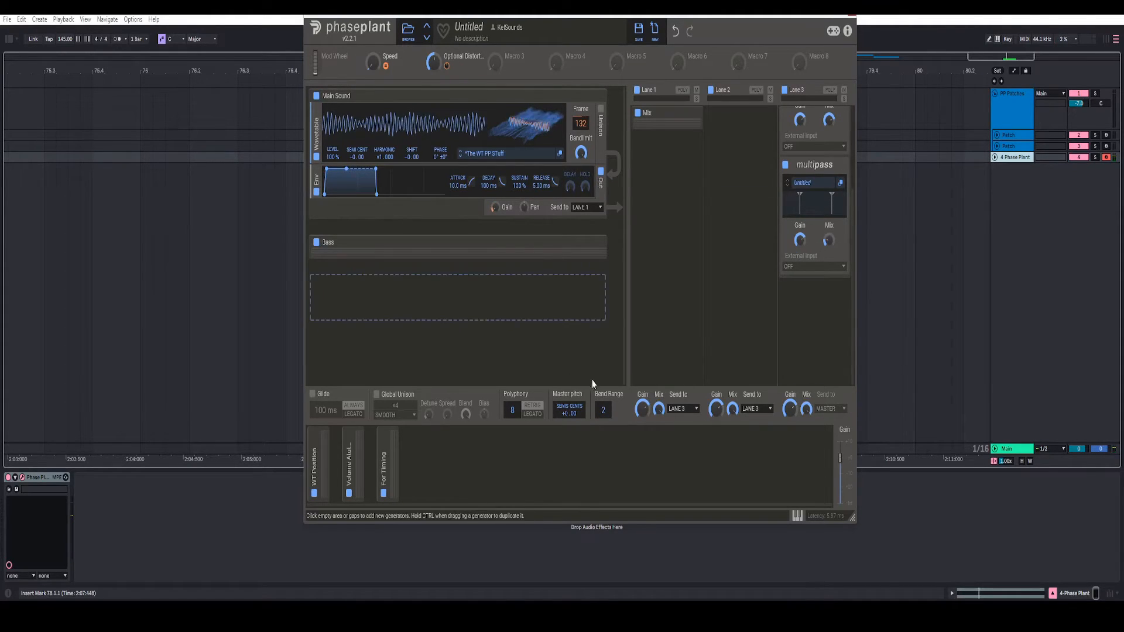
scroll(822, 268, up, 2)
scroll(810, 259, down, 2)
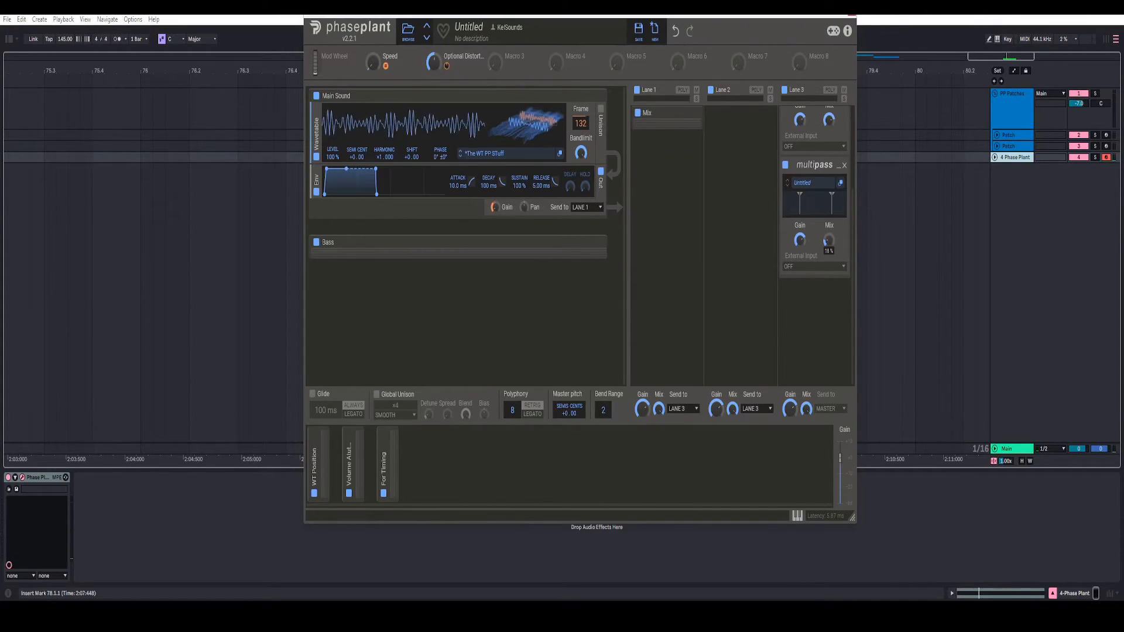
scroll(828, 241, up, 4)
scroll(817, 241, down, 2)
scroll(821, 204, up, 2)
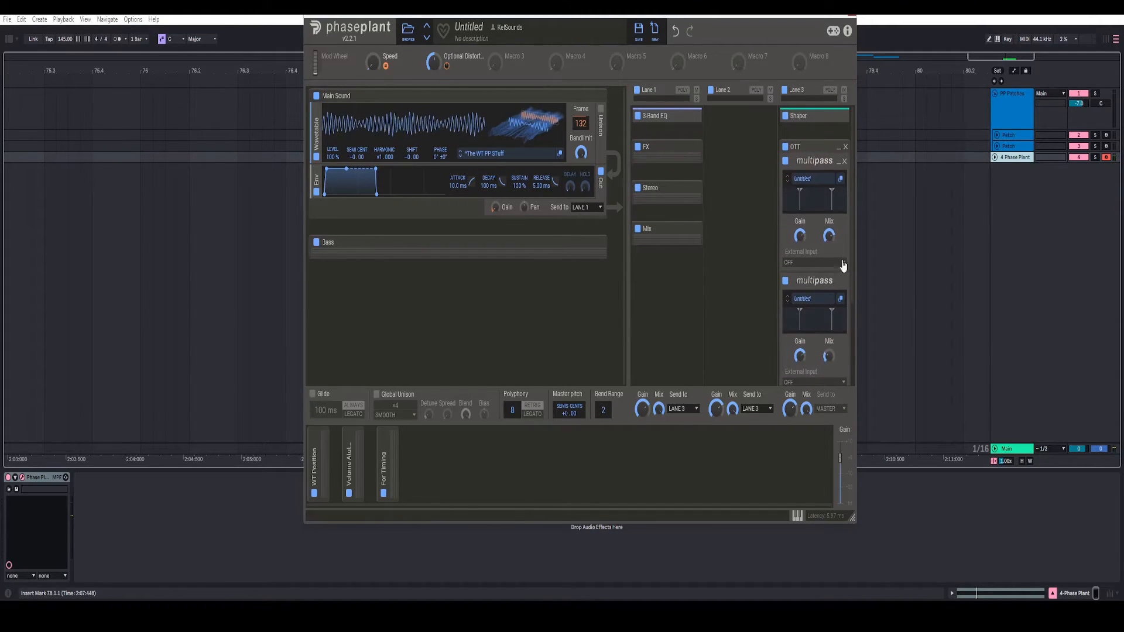
scroll(844, 261, down, 4)
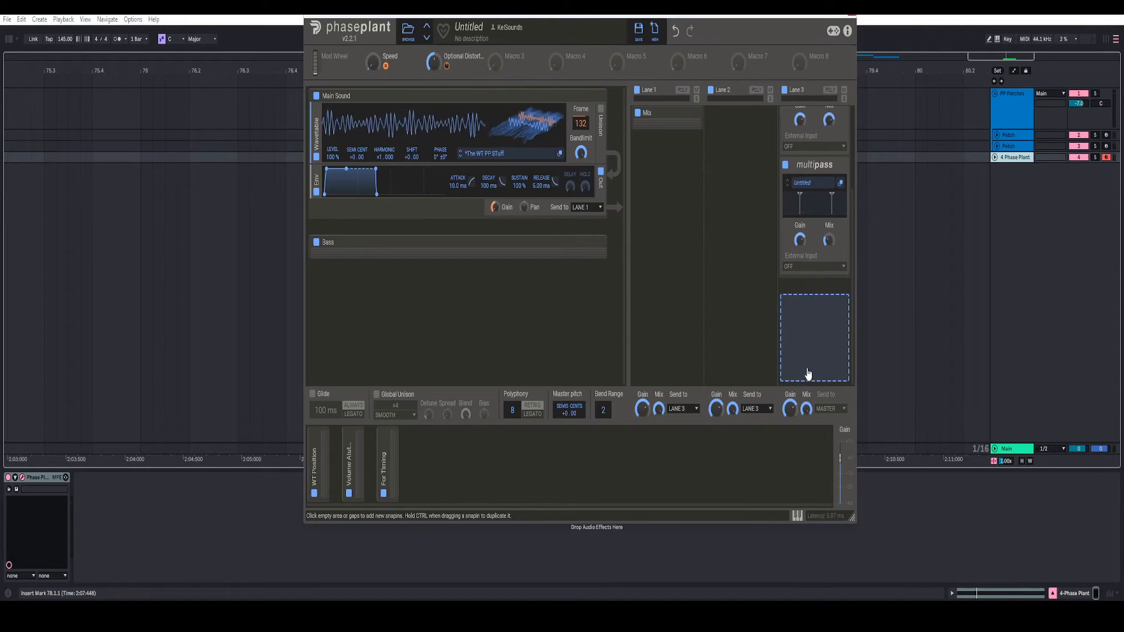
click(810, 353)
click(788, 294)
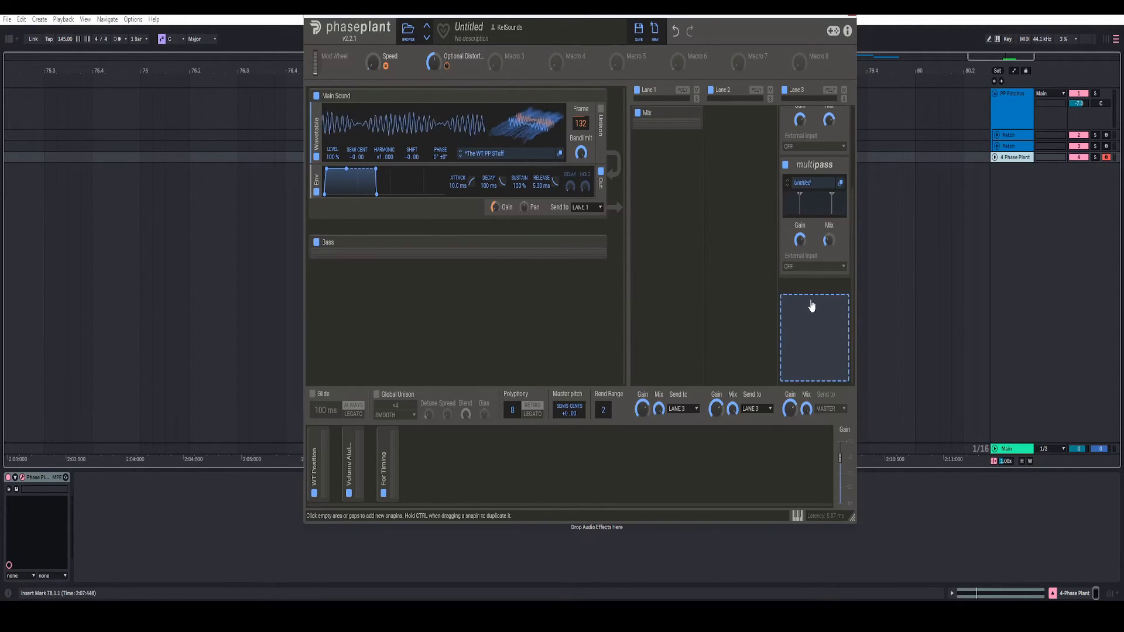
Step: Set the Mix of the first Multipass in the OTT group to about 75% while auditioning the bass
scroll(811, 306, up, 2)
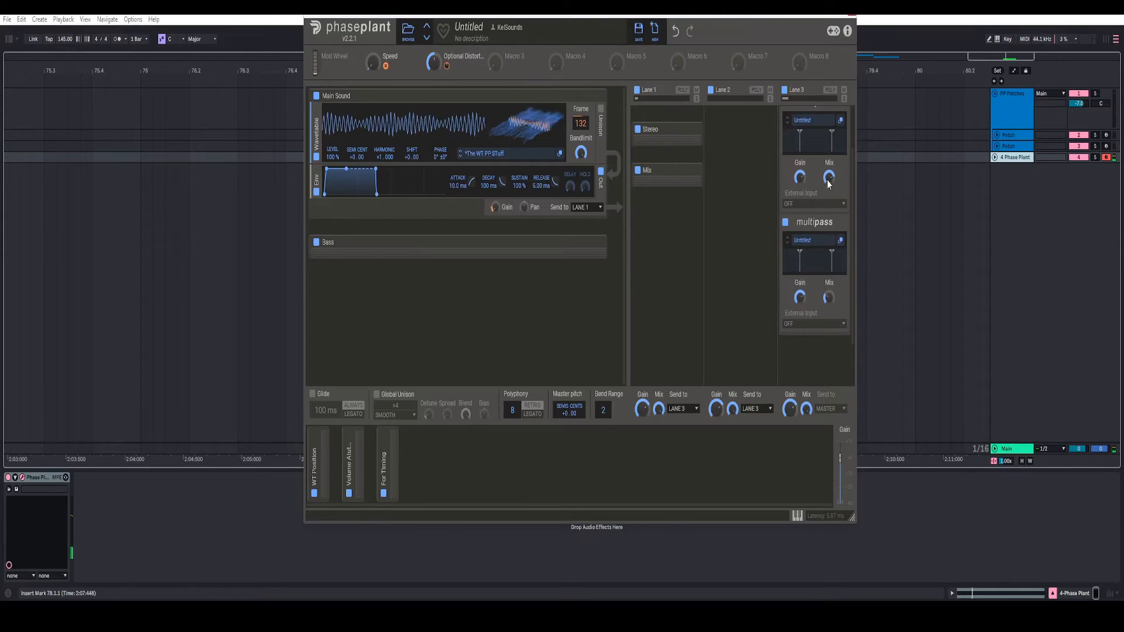
drag(828, 180, 827, 181)
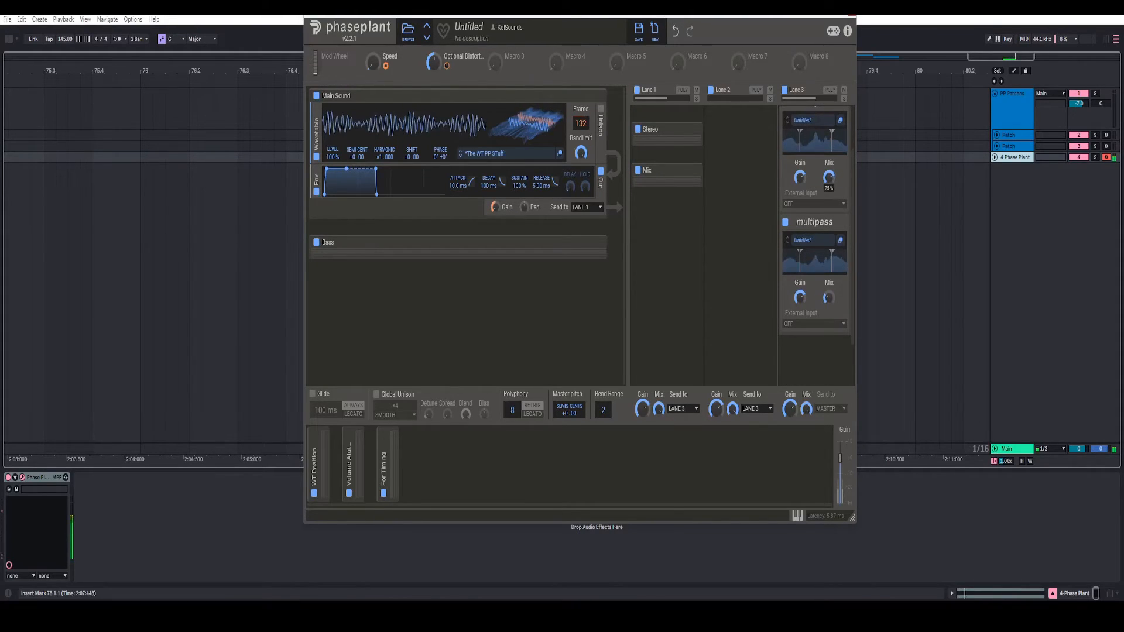
Step: Check the Mix value of the second Multipass in the OTT group and collapse the group
right_click(829, 298)
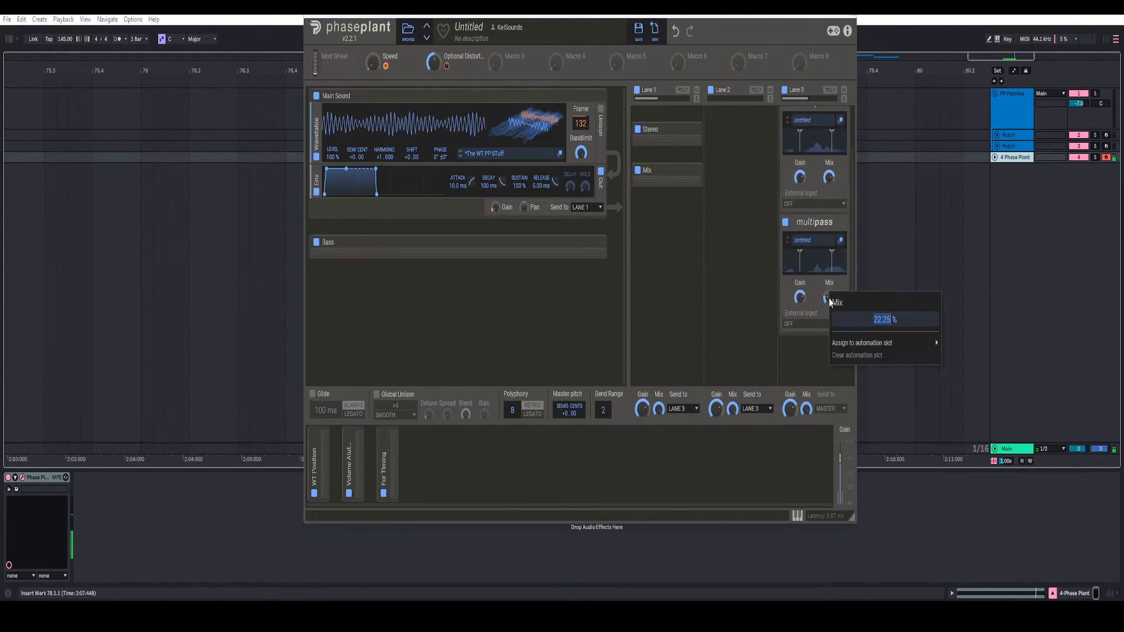
key(Escape)
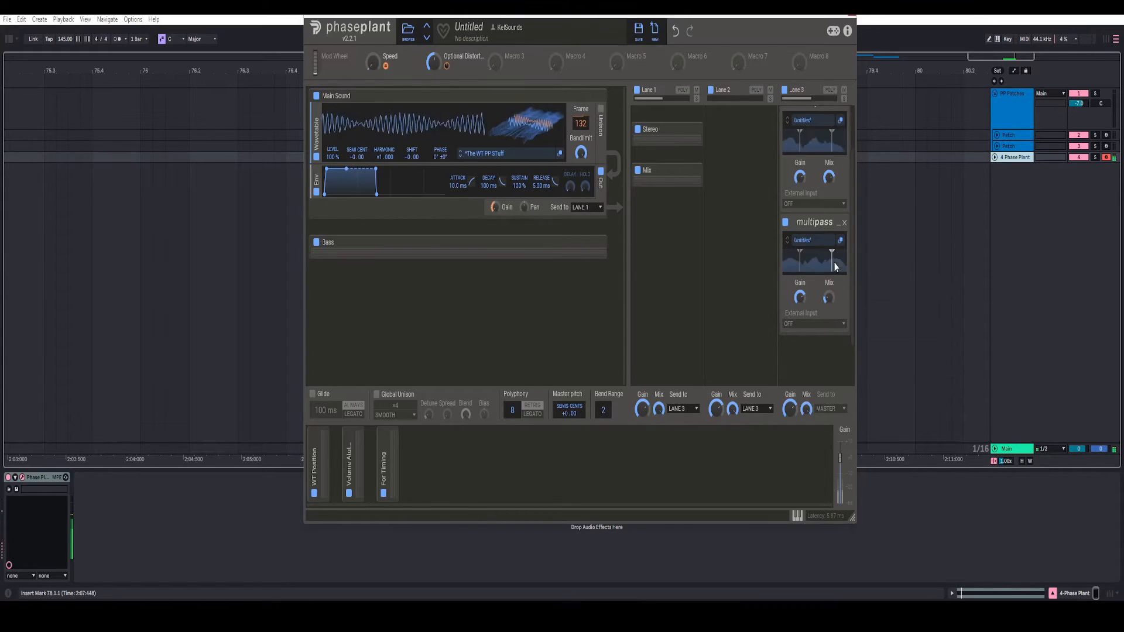
scroll(807, 219, up, 2)
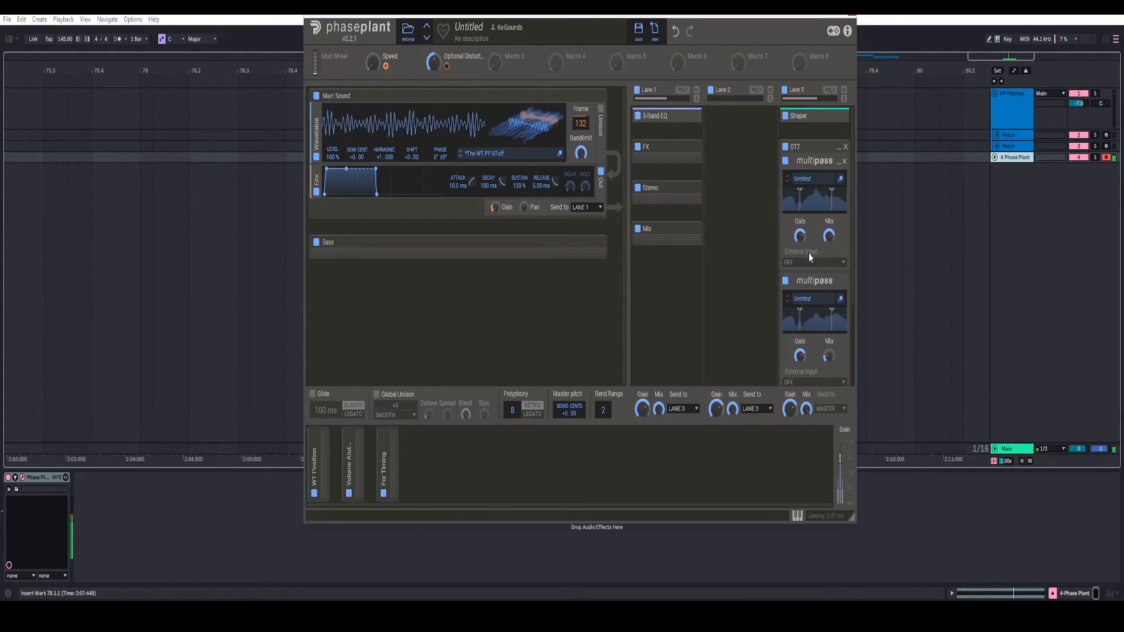
click(838, 149)
Step: Add a new effects group below OTT on Lane 3 and name it Post Processing
click(817, 190)
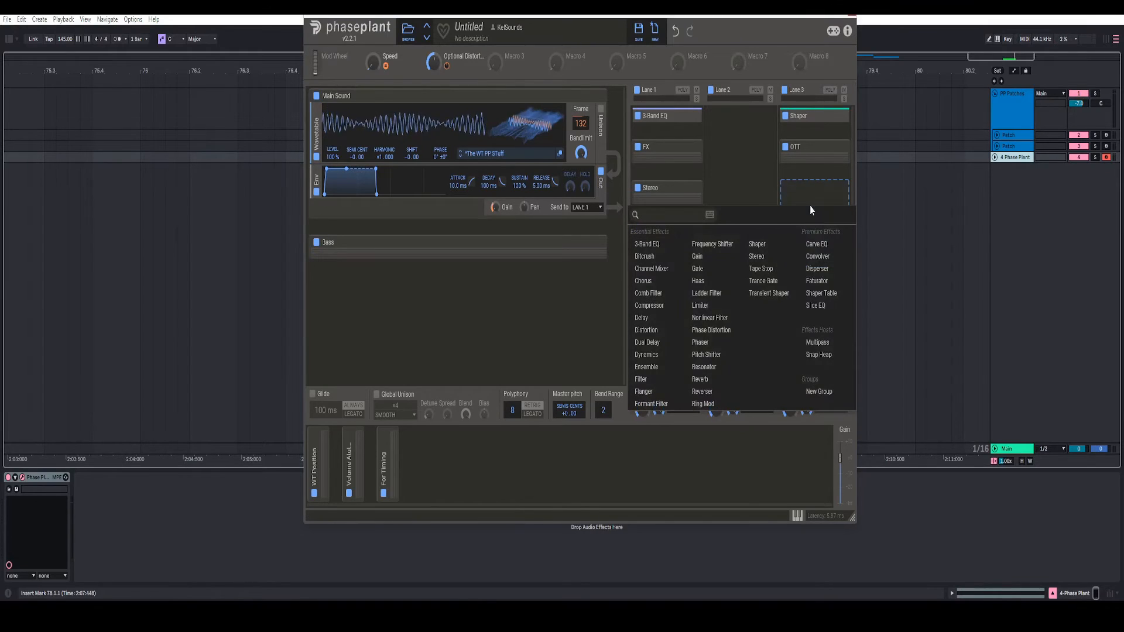
click(818, 391)
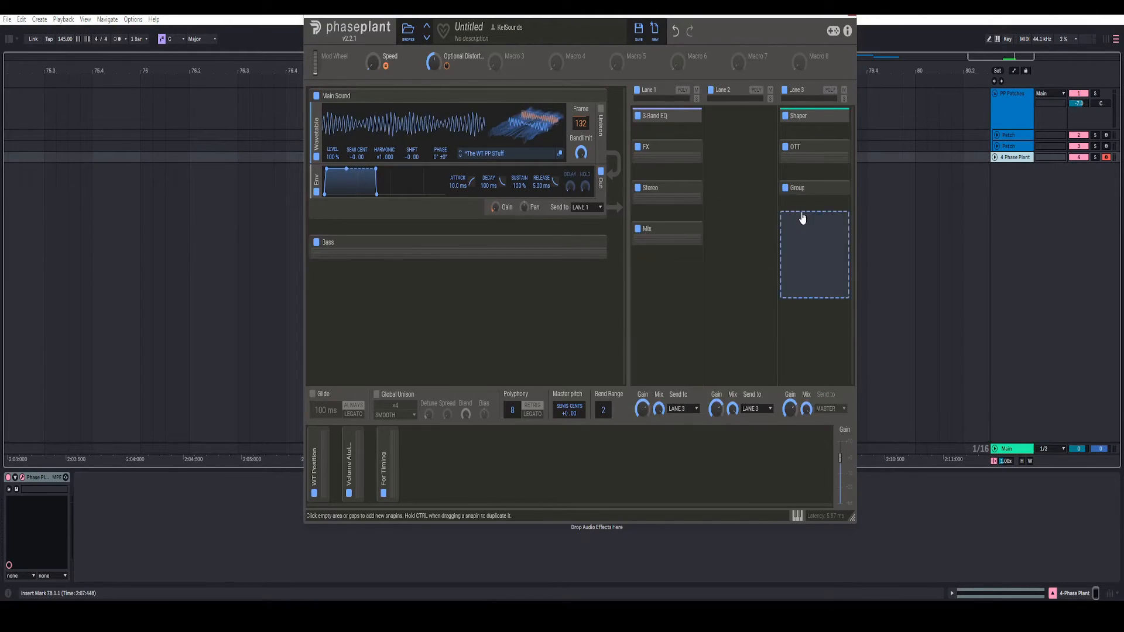
double_click(807, 187)
text(P)
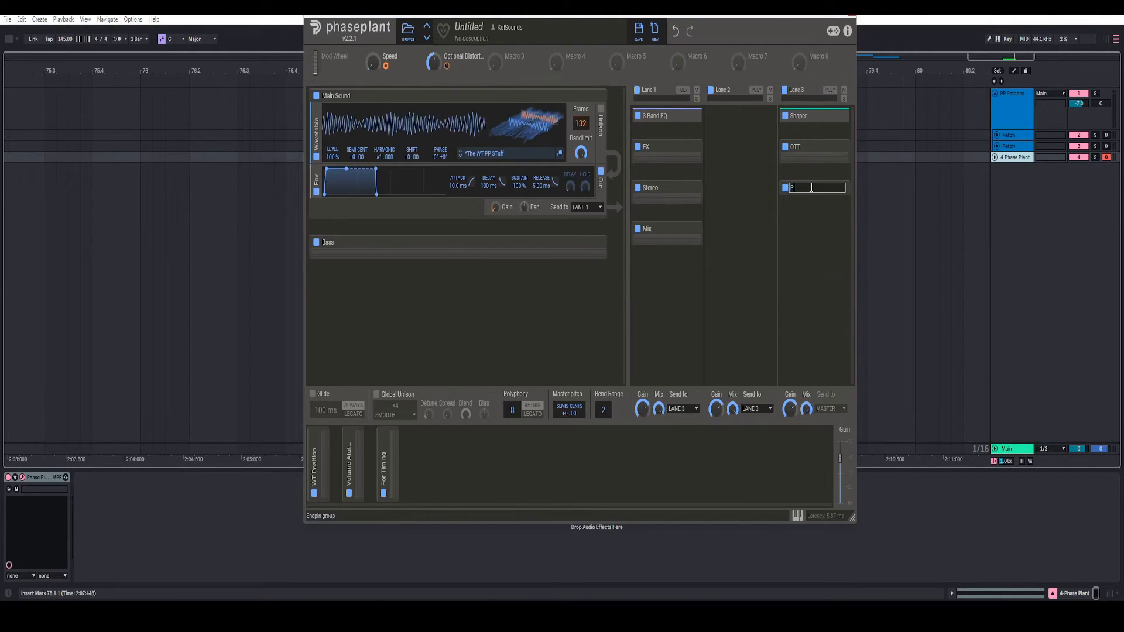
text(ost Processing)
key(Return)
Step: Insert a Slice EQ in the Post Processing group, add a peak filter at about 262 Hz and show the filter list
click(815, 203)
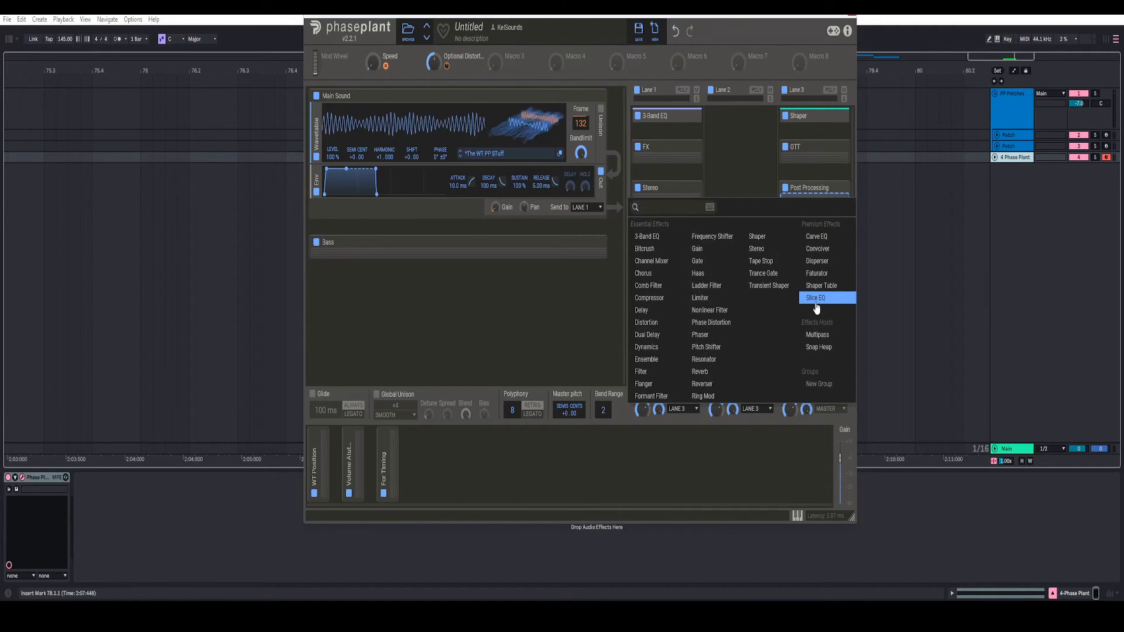
click(818, 297)
click(840, 220)
click(468, 131)
click(519, 292)
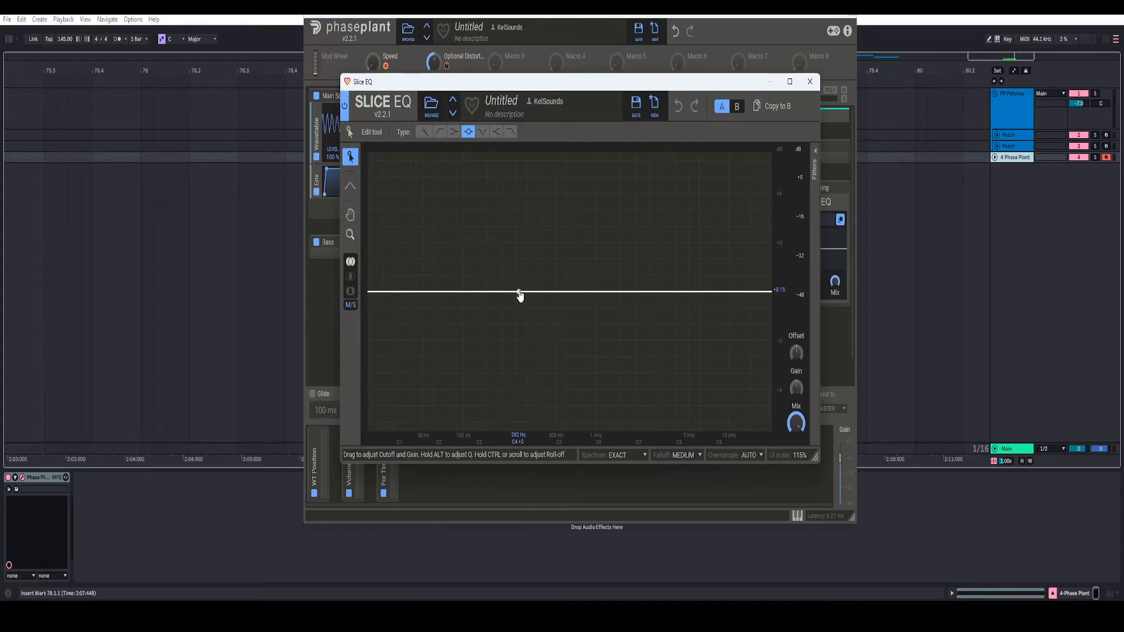
click(822, 168)
Step: Turn the peak filter into a narrow cut at 250 Hz with a raised Q and a gain of -7 dB
right_click(770, 198)
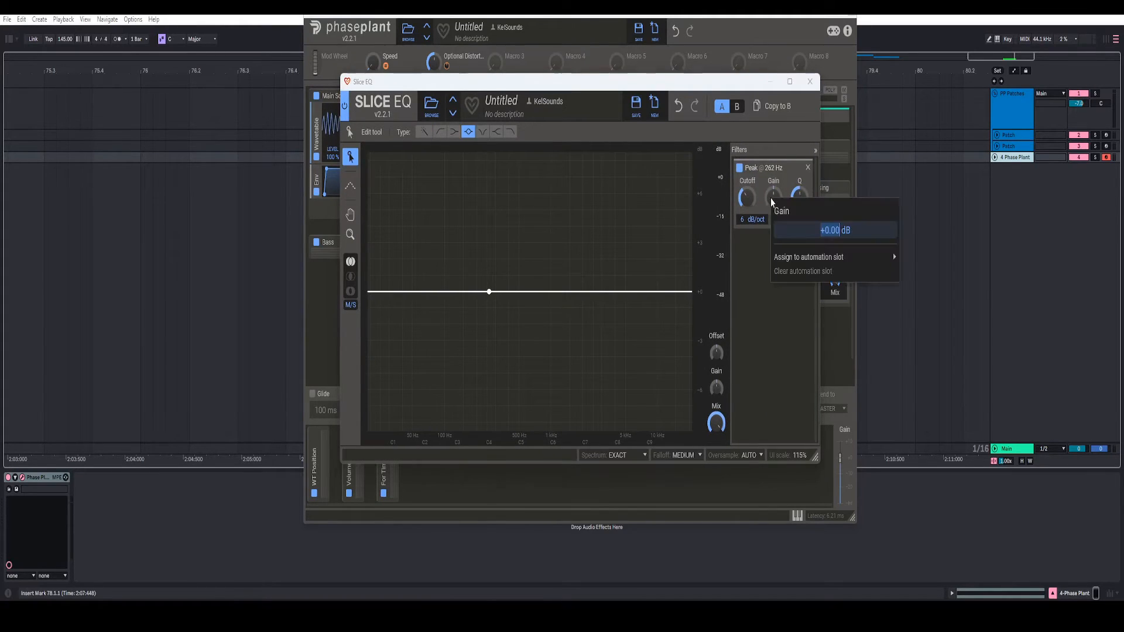
text(-5)
key(Return)
drag(799, 197, 799, 153)
right_click(747, 198)
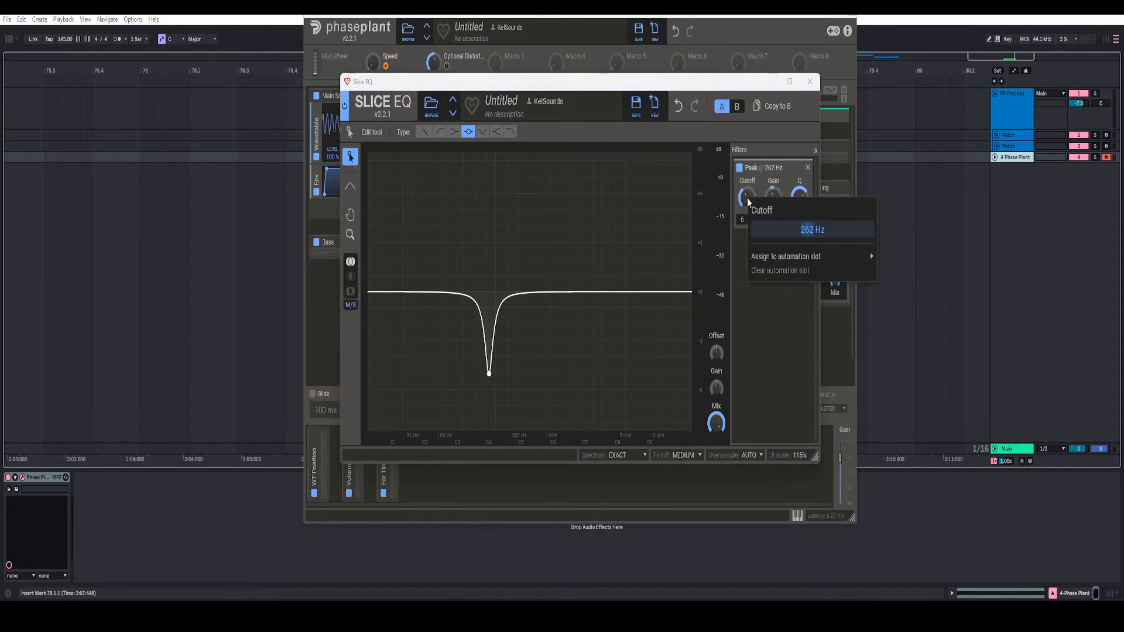
text(250)
key(Return)
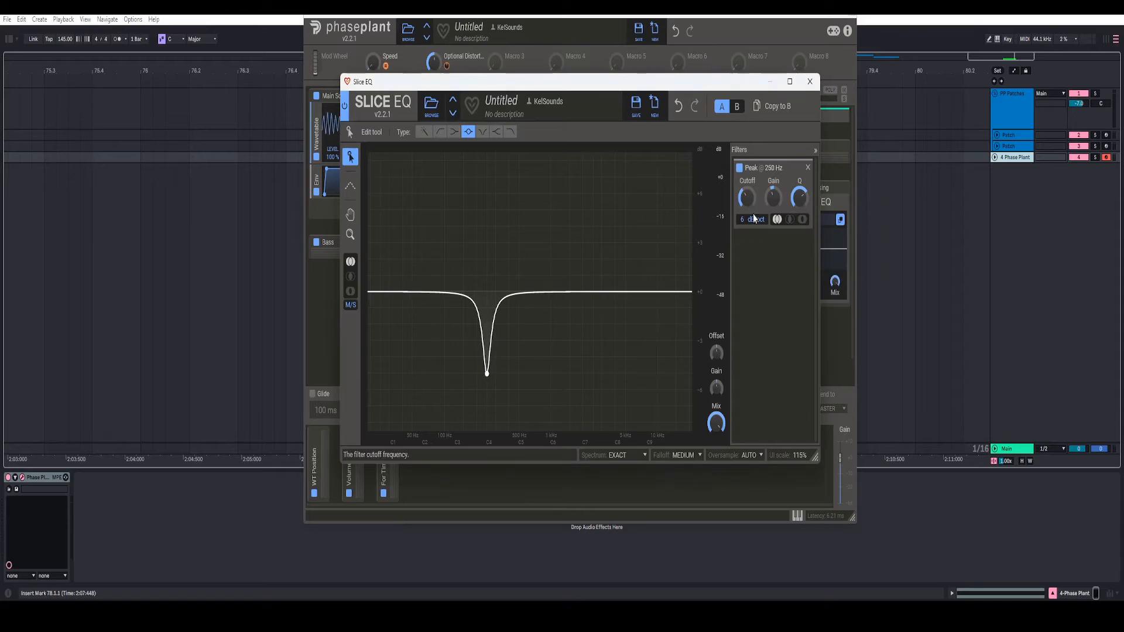
right_click(772, 198)
text(-7)
key(Return)
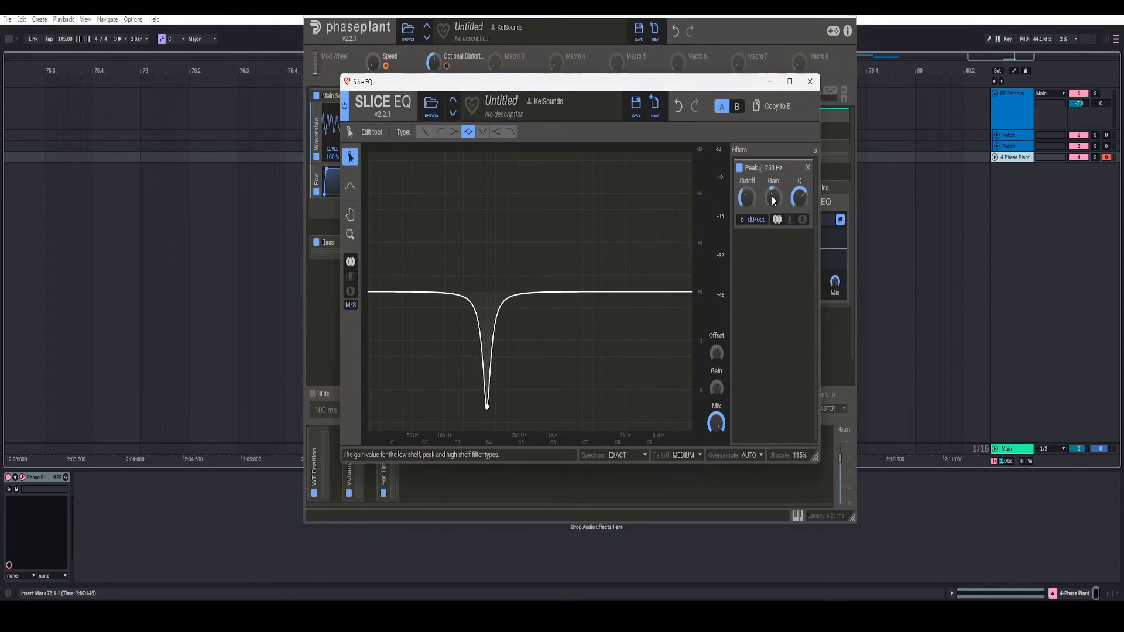
Step: Add a low cut filter at about 20.5 Hz to the Slice EQ, audition it and close the EQ editor
click(378, 327)
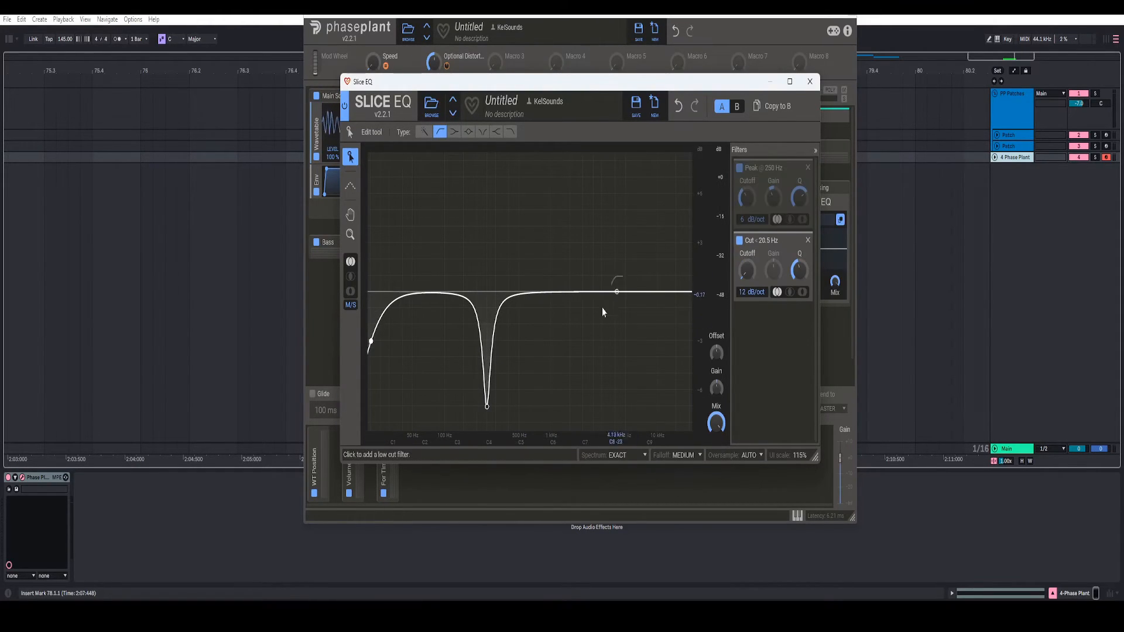
key(space)
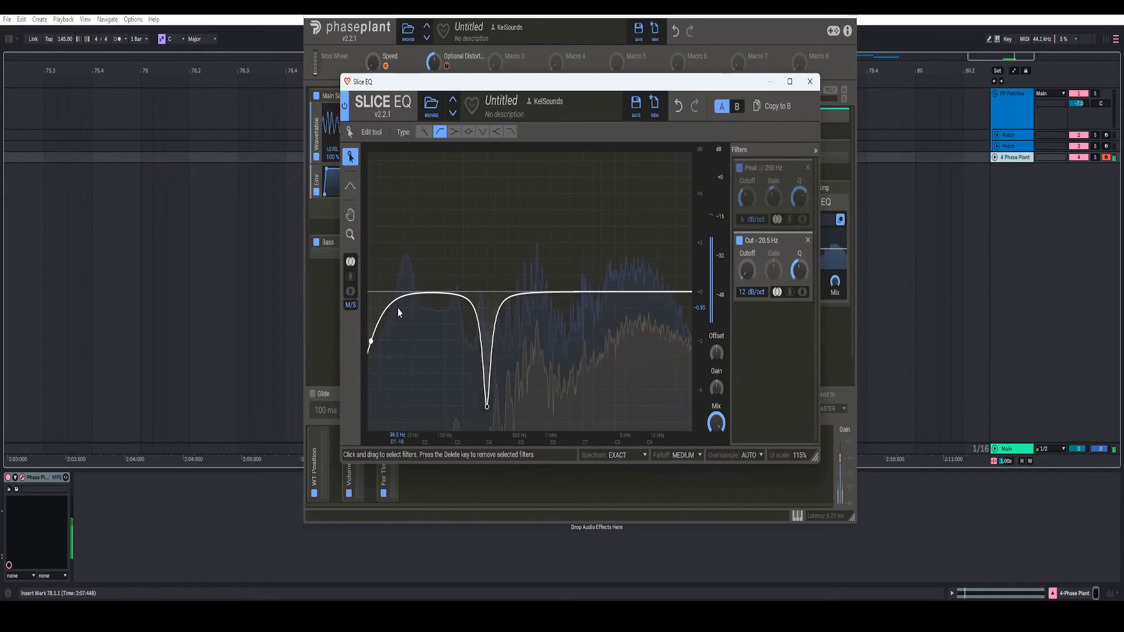
click(809, 81)
Step: Add a Multipass below the Slice EQ in the Post Processing group and set its Split 2 Frequency to 120 Hz
click(822, 218)
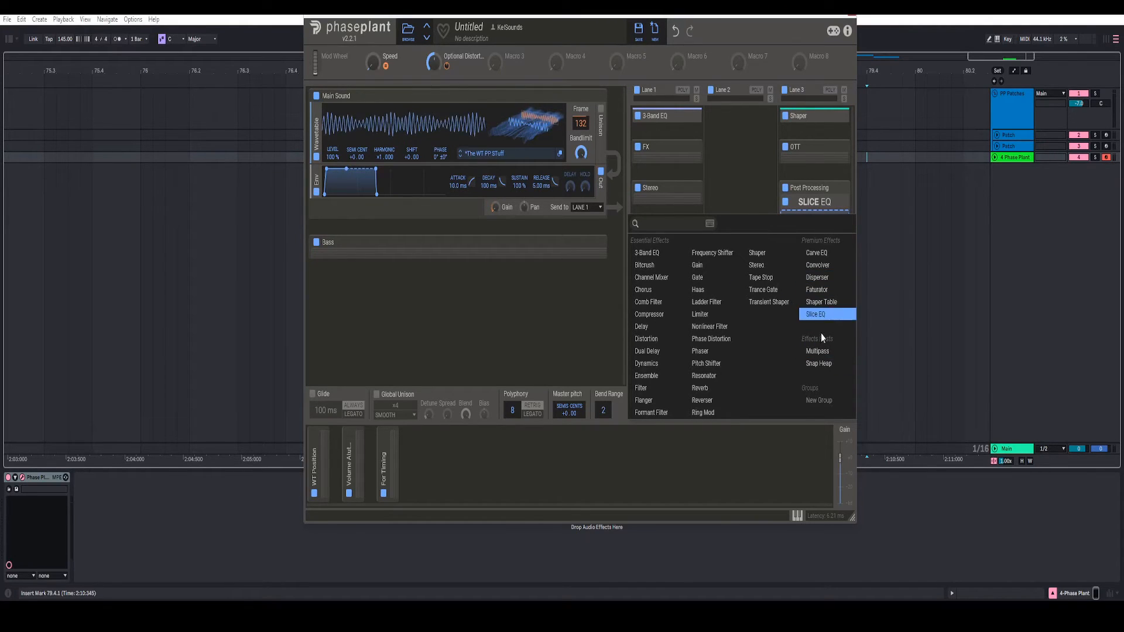
click(818, 351)
click(840, 237)
right_click(506, 130)
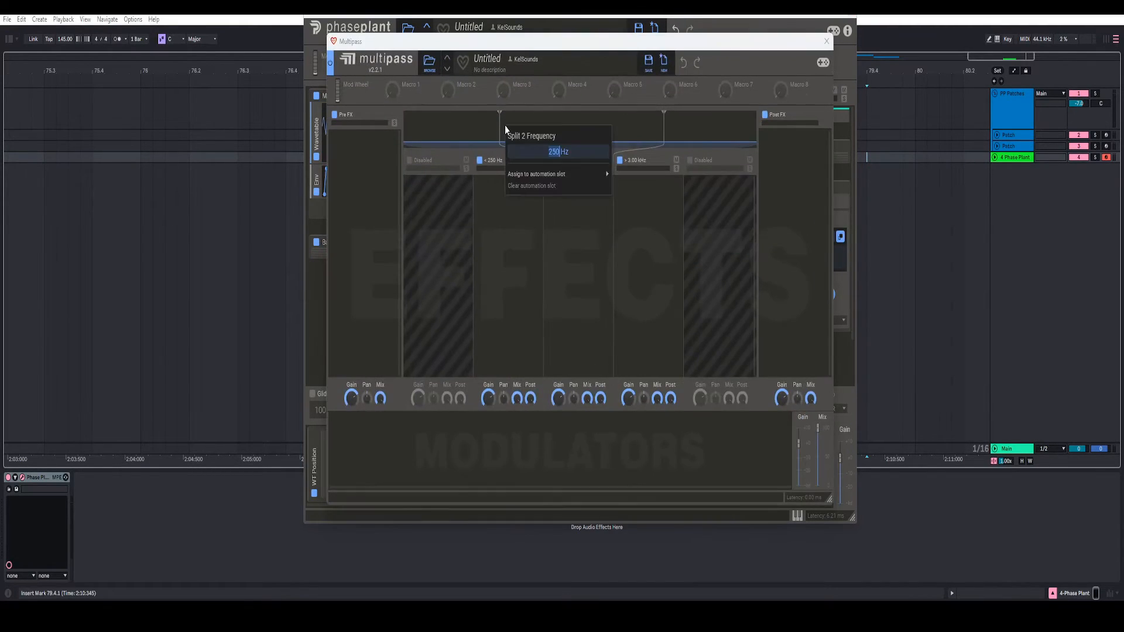
text(120)
key(Return)
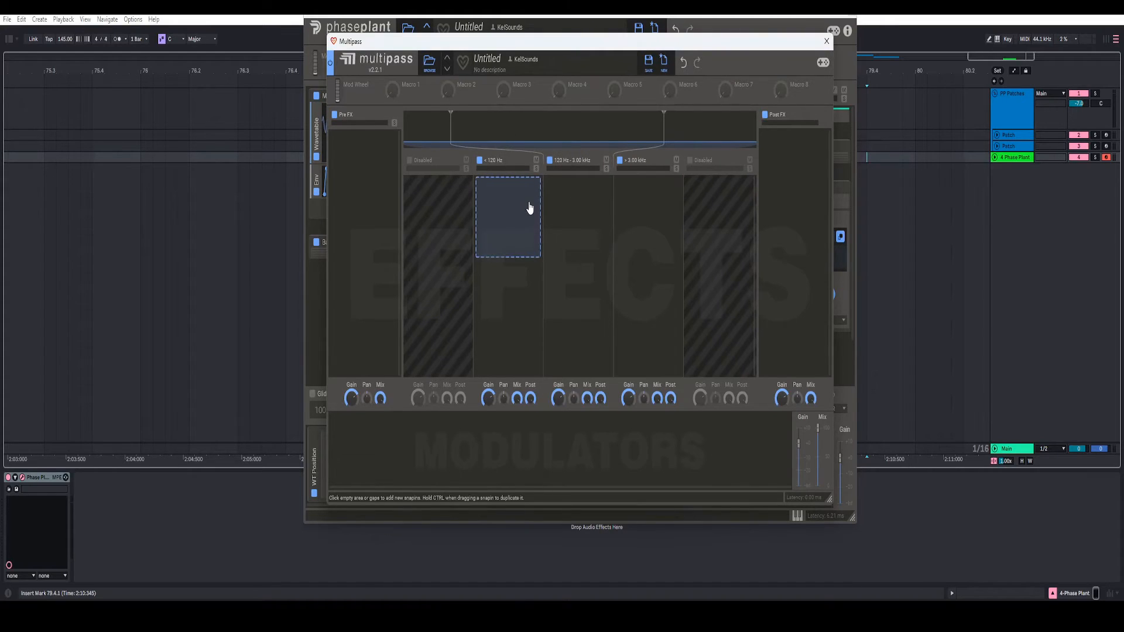
Step: Insert a Stereo effect in the Multipass band below 120 Hz and close the Multipass editor
click(530, 205)
click(652, 250)
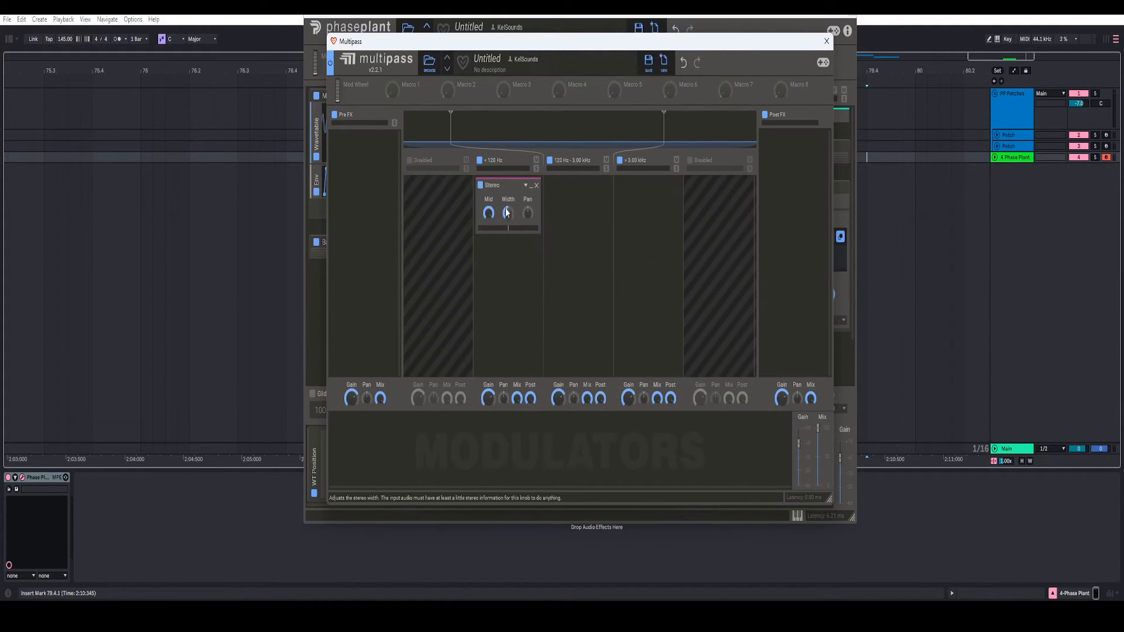
click(827, 41)
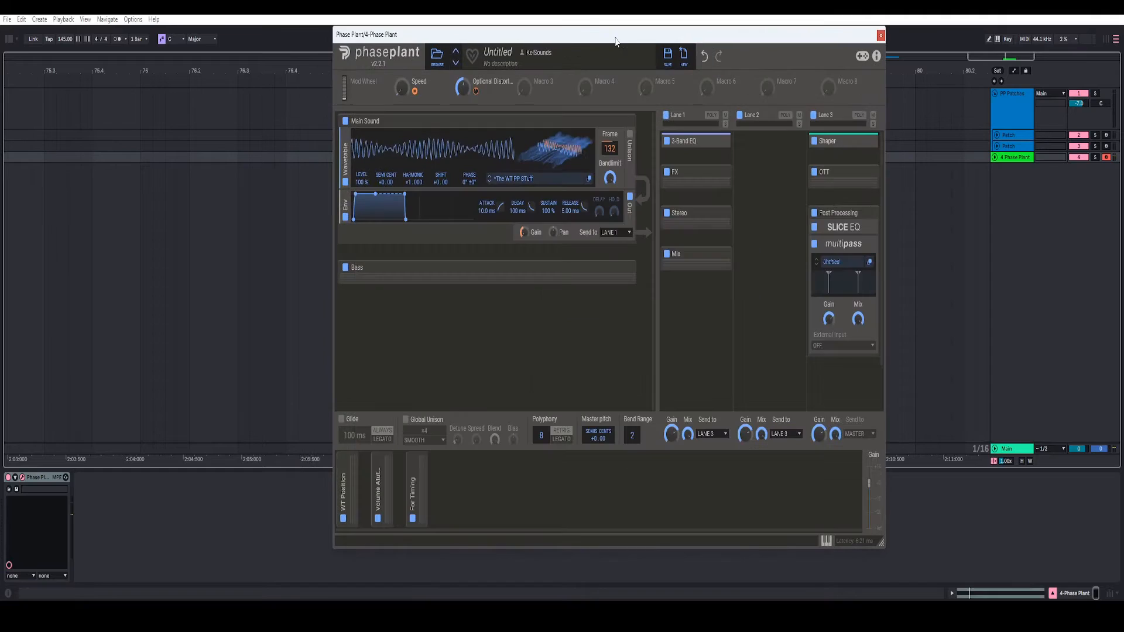
Step: Compare the new Multipass bypassed and enabled, move it above the Slice EQ, and collapse it along with the Post Processing group
click(814, 245)
click(814, 246)
drag(844, 244, 846, 225)
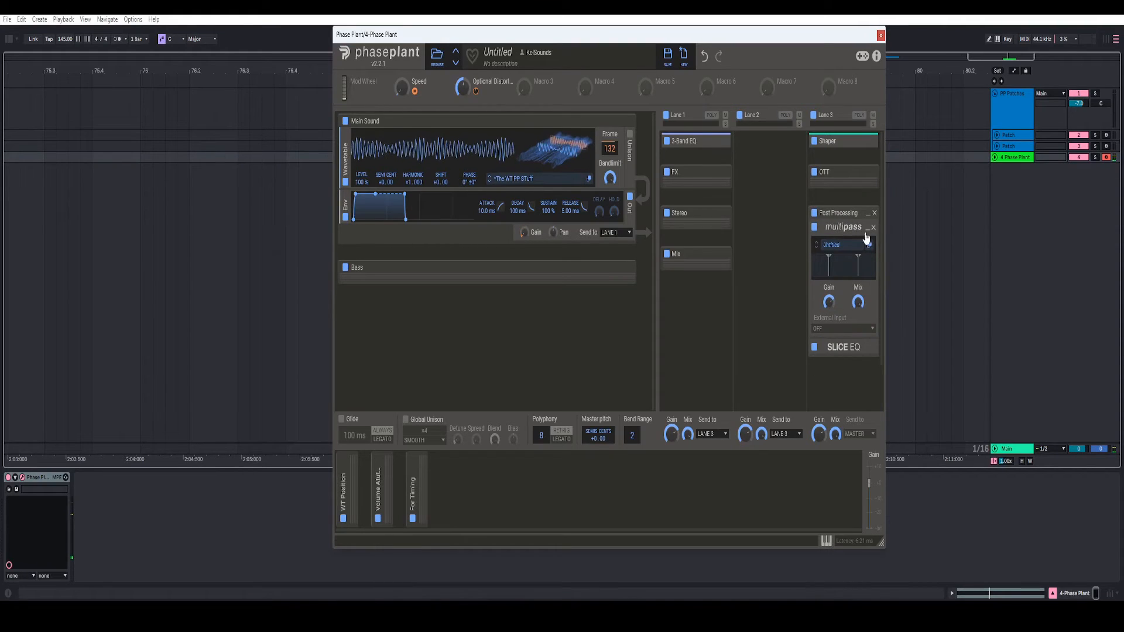
click(867, 230)
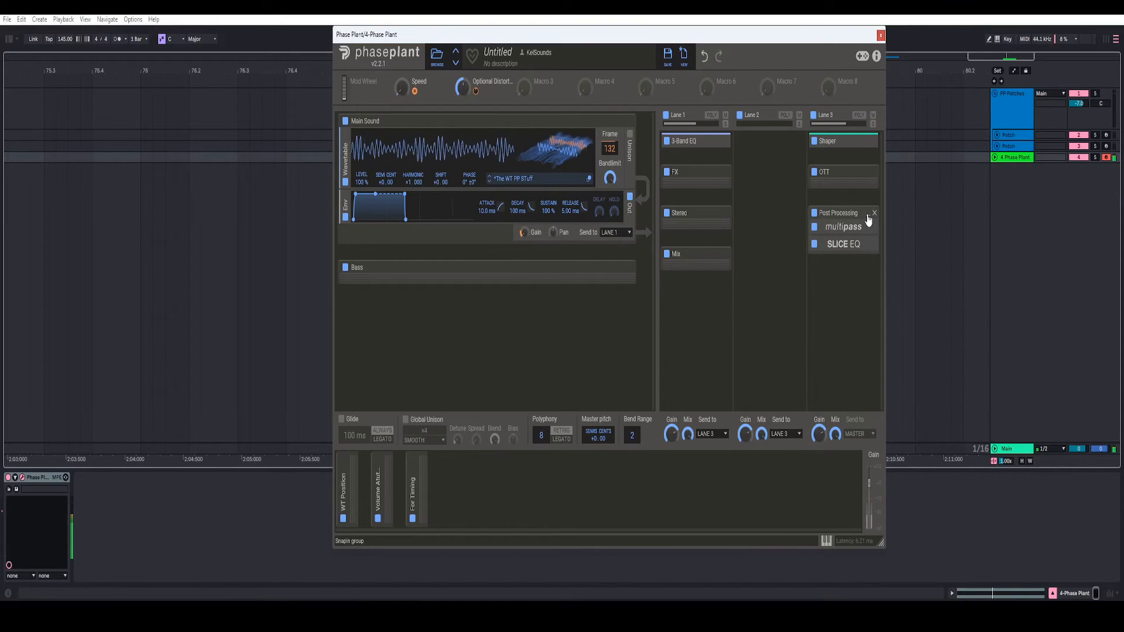
click(867, 214)
Step: Add a Limiter below the Post Processing group on Lane 3 and reposition the plugin window slightly
click(841, 253)
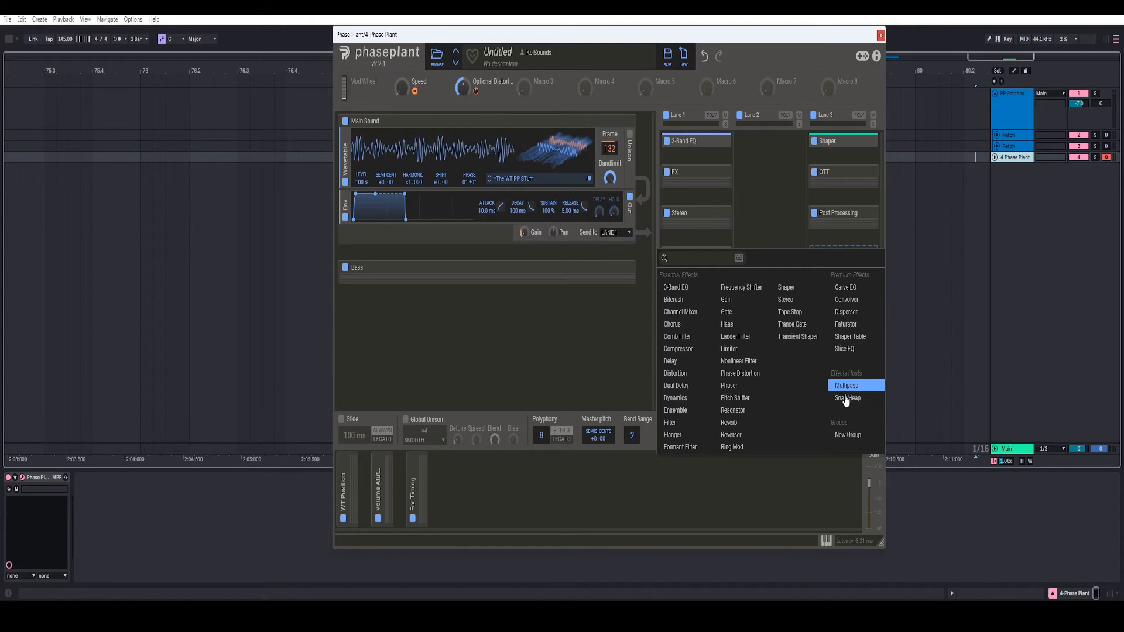
click(728, 349)
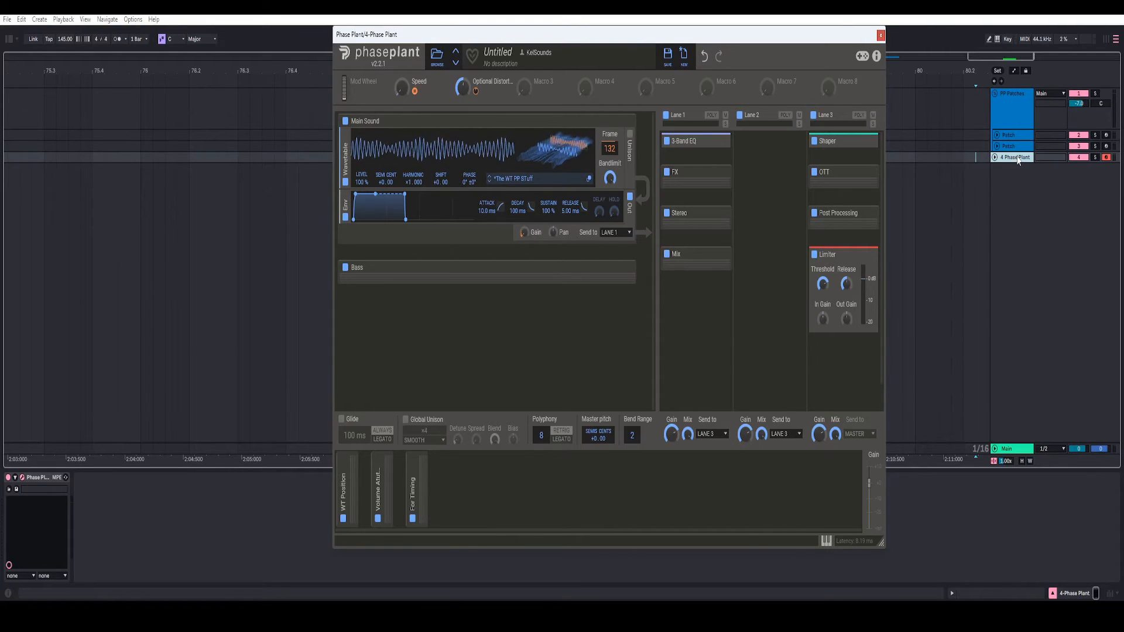
drag(771, 41, 753, 37)
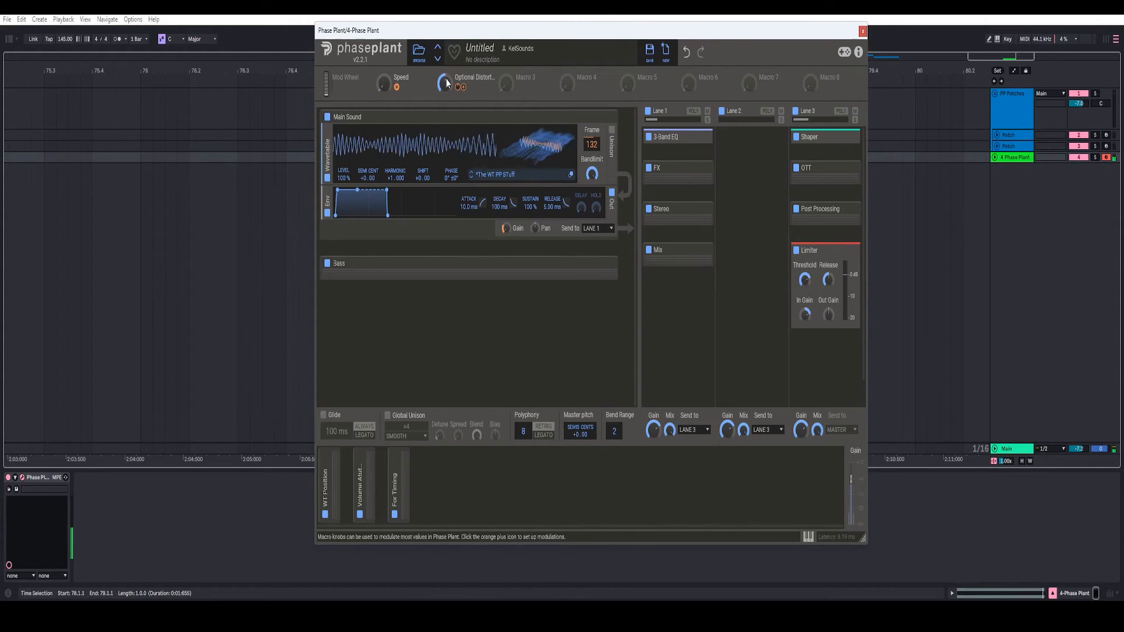
Step: Experiment with the wavetable Frame's LFO modulation depth and the Speed macro while auditioning the bass
click(592, 154)
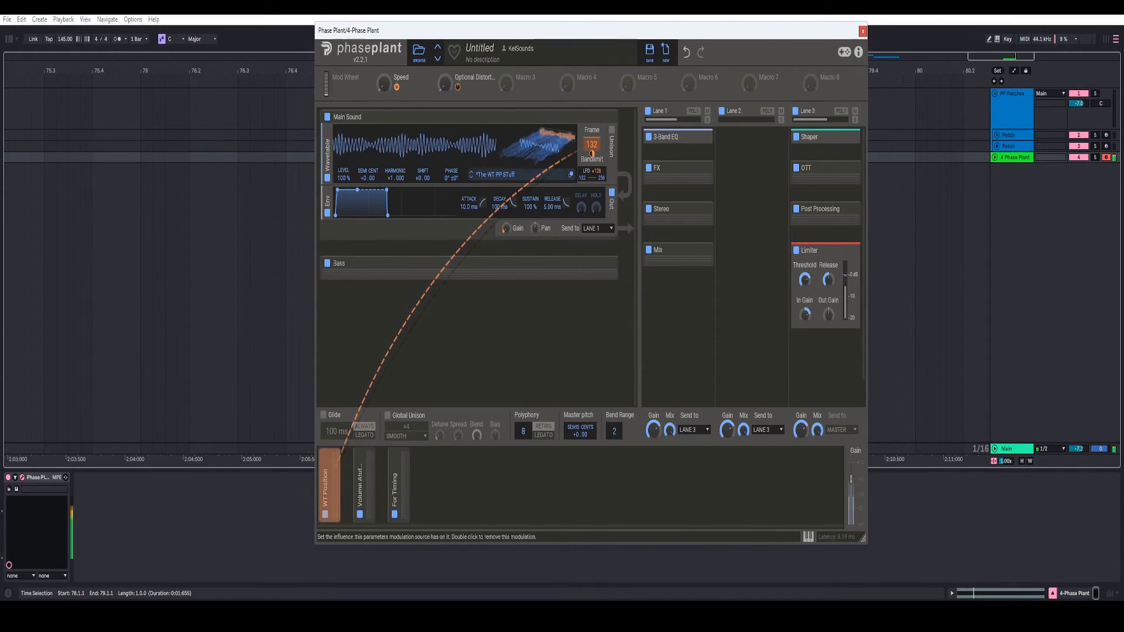
mouse_move(384, 84)
mouse_down()
mouse_move(385, 35)
mouse_move(384, 84)
mouse_up()
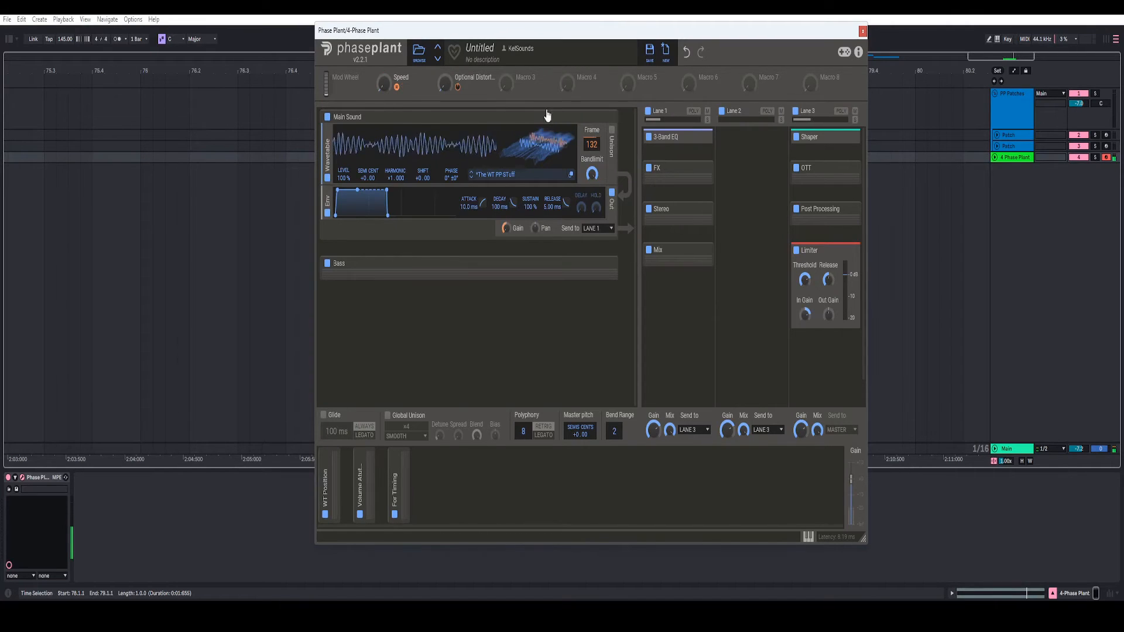
mouse_move(592, 153)
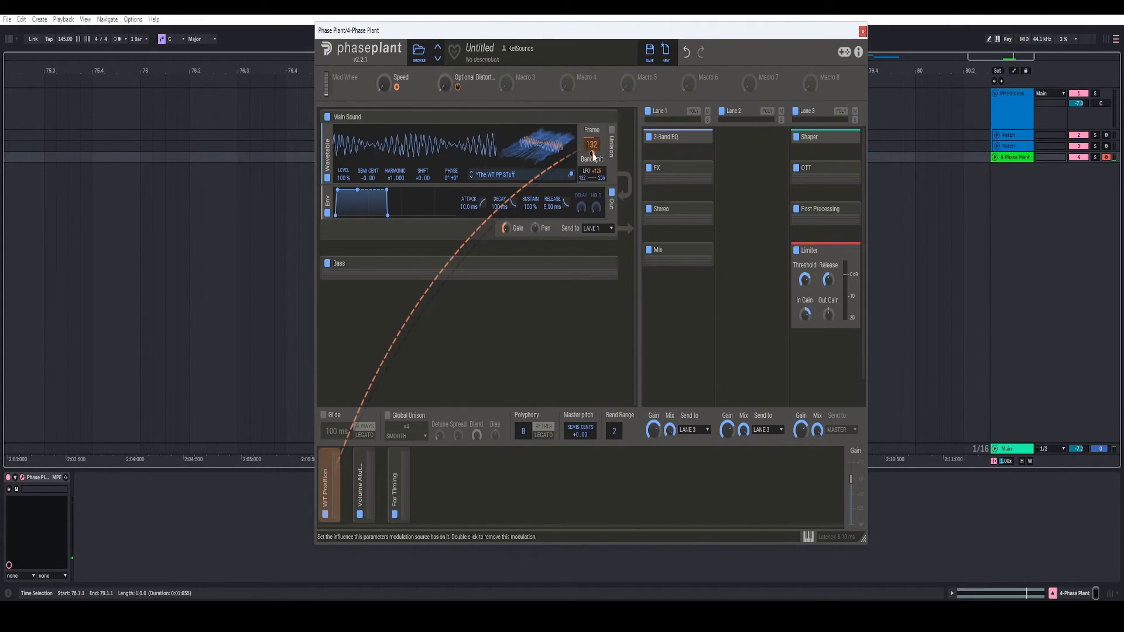
drag(591, 154, 592, 189)
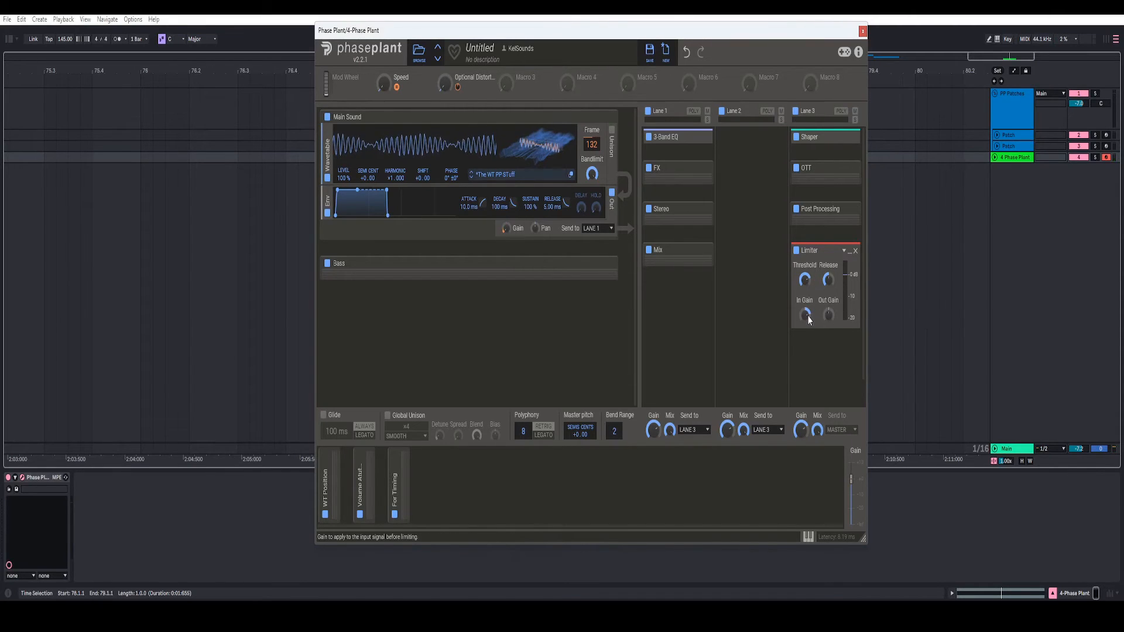
Step: Reset the Main track volume to 0 dB, try it lower, and reduce the synth's output Gain
double_click(1077, 449)
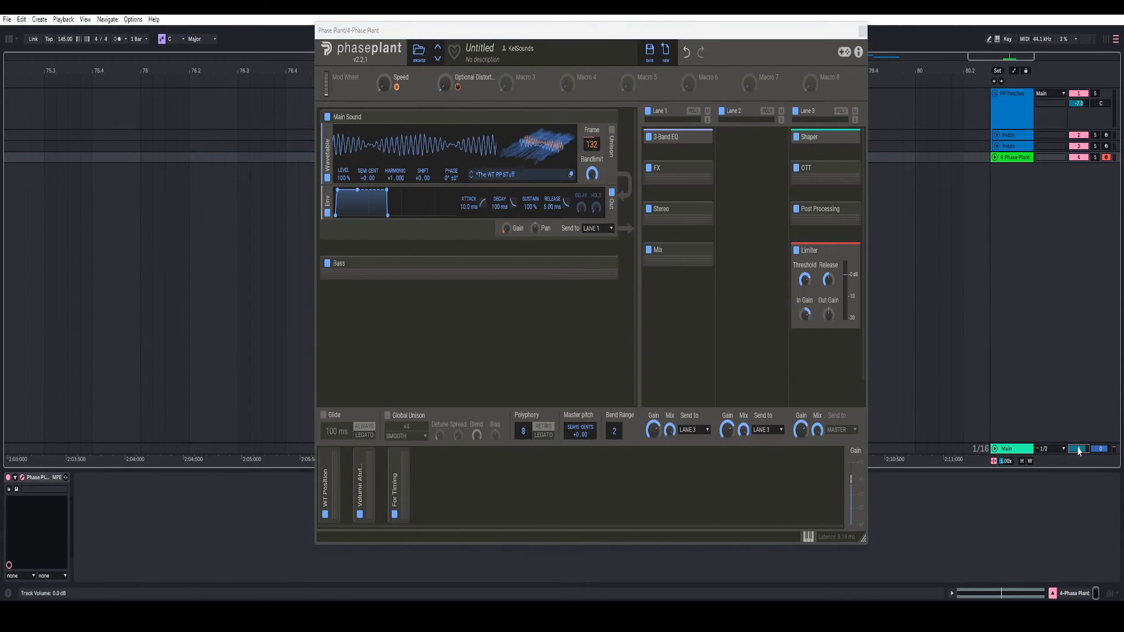
drag(1076, 450, 1075, 462)
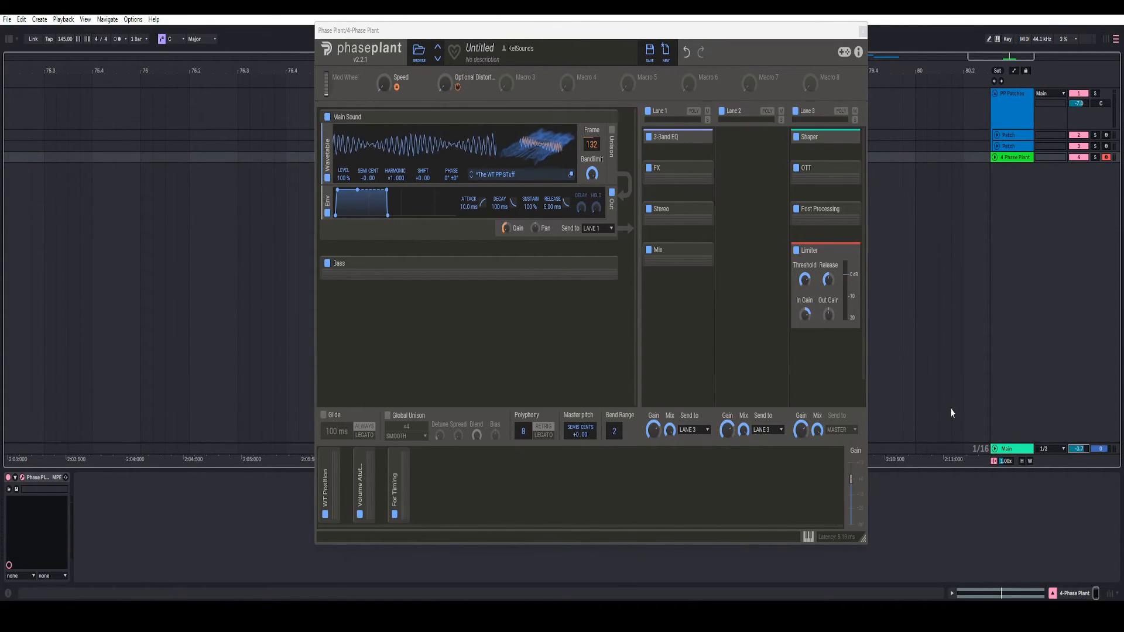
drag(851, 493, 852, 497)
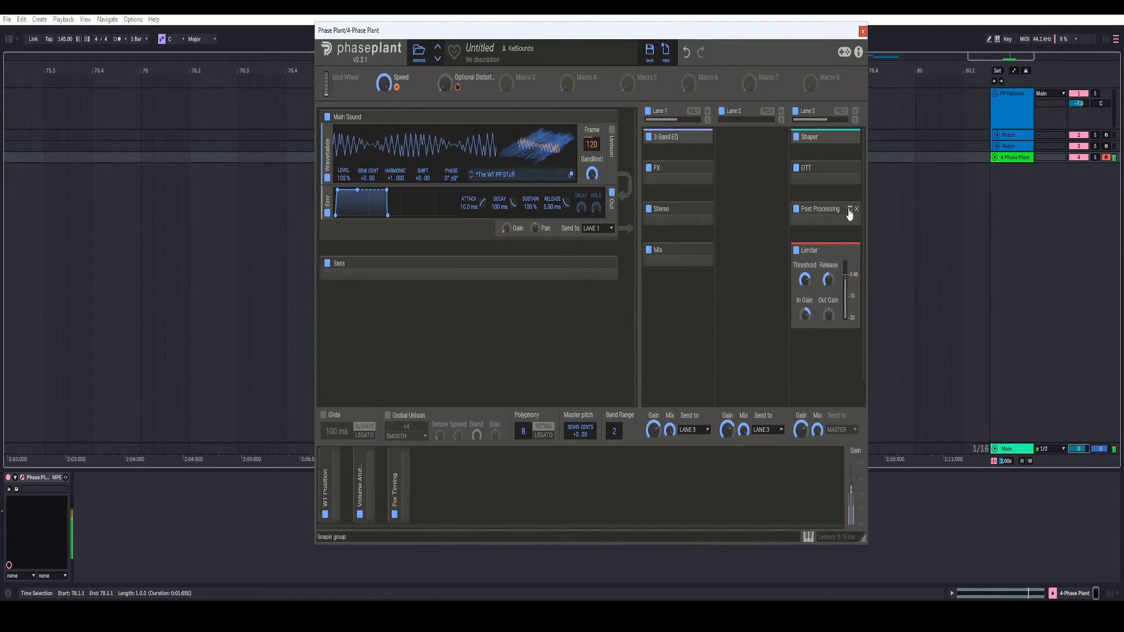
Step: Reopen the Slice EQ in the Post Processing group and lower its low cut filter's cutoff to 20 Hz
click(849, 210)
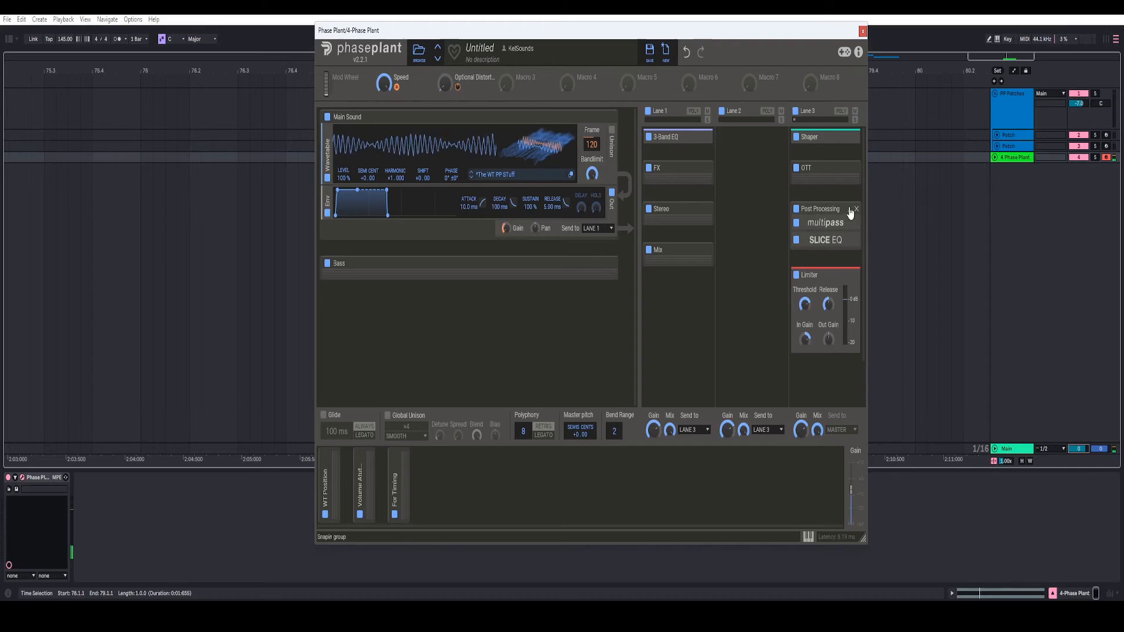
click(849, 241)
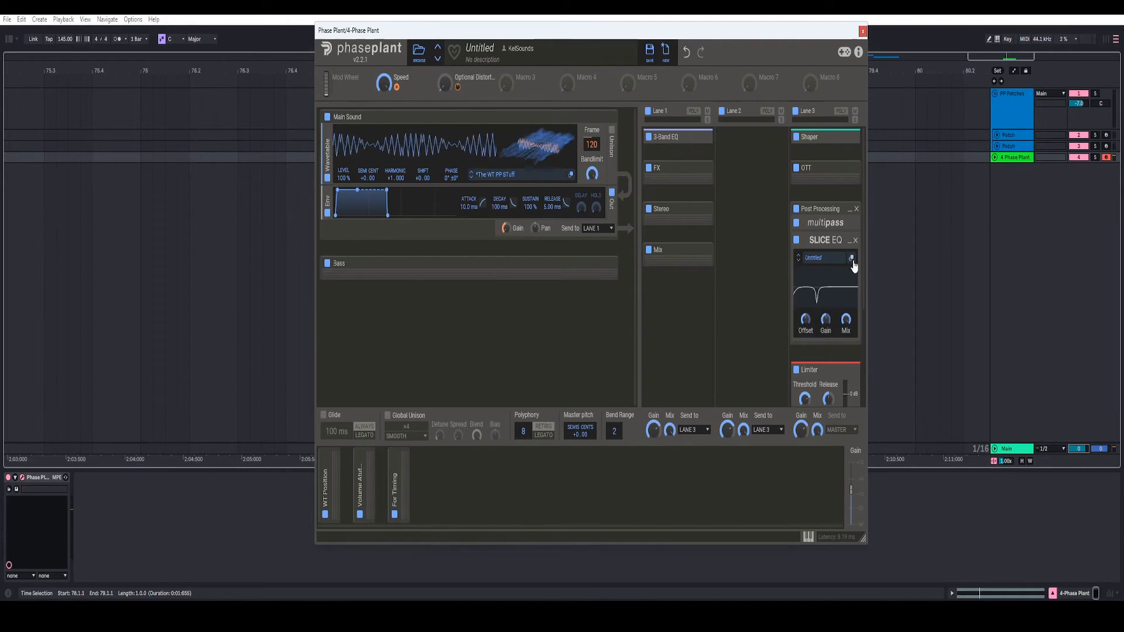
click(851, 258)
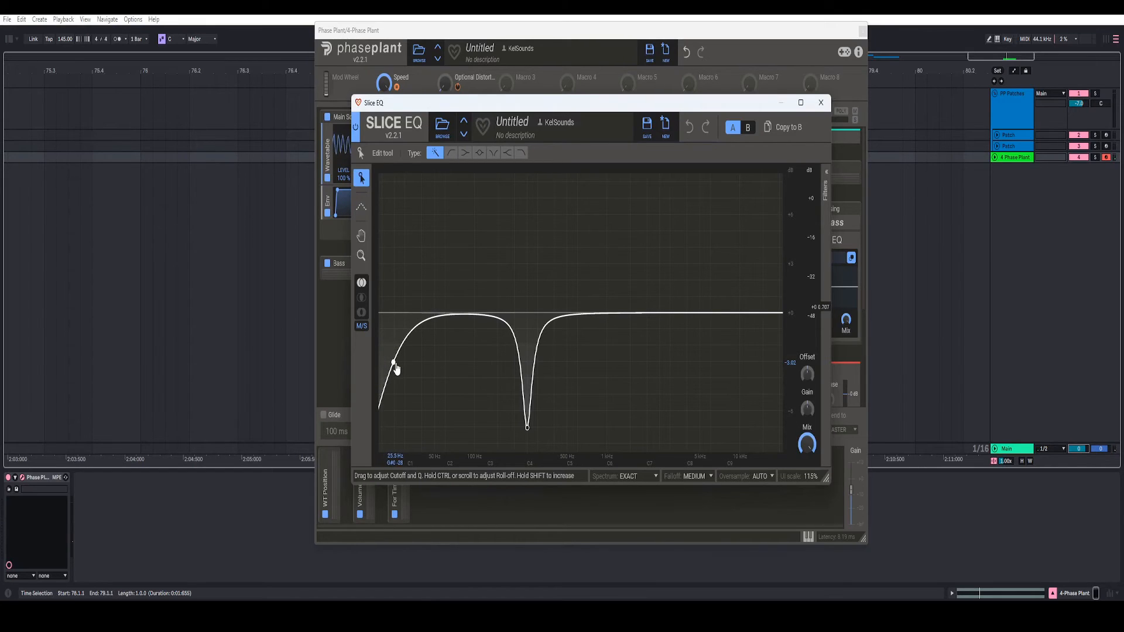
key(space)
mouse_move(395, 363)
mouse_down()
mouse_move(411, 363)
mouse_move(392, 373)
mouse_up()
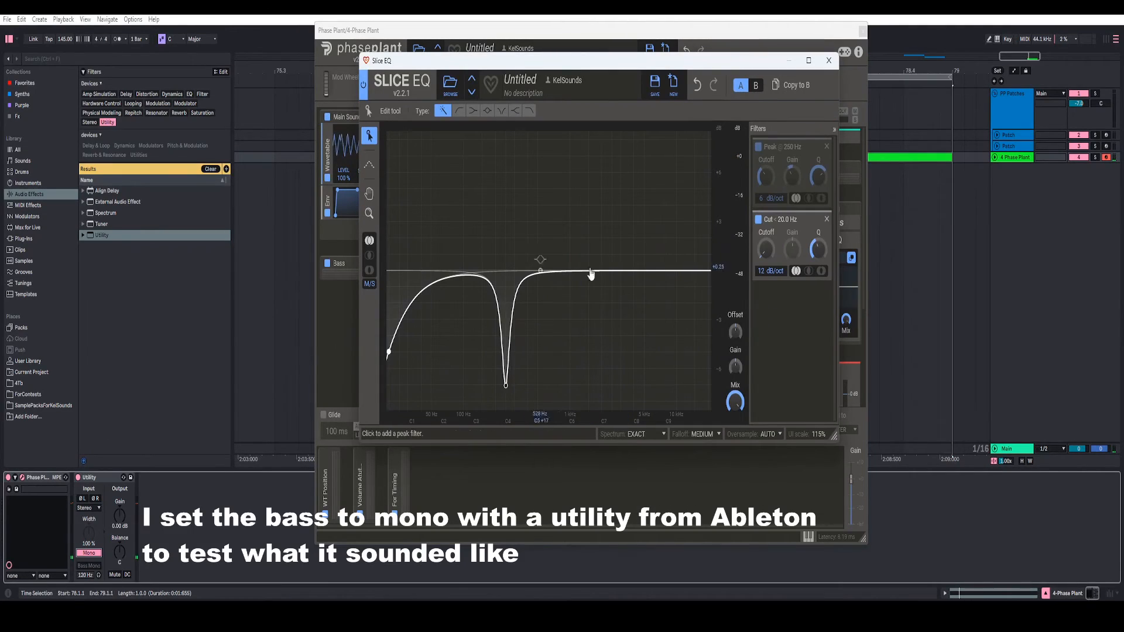
Step: Check the Q value of the Slice EQ's 20 Hz low cut, close the EQ and collapse the Post Processing group
right_click(817, 256)
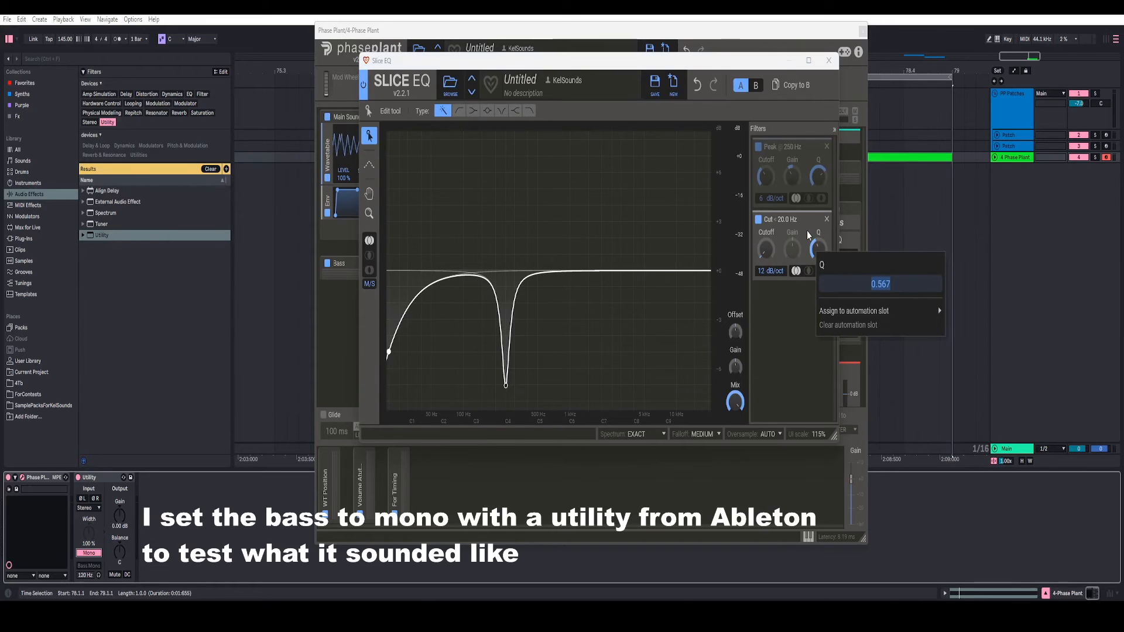
click(808, 235)
click(850, 261)
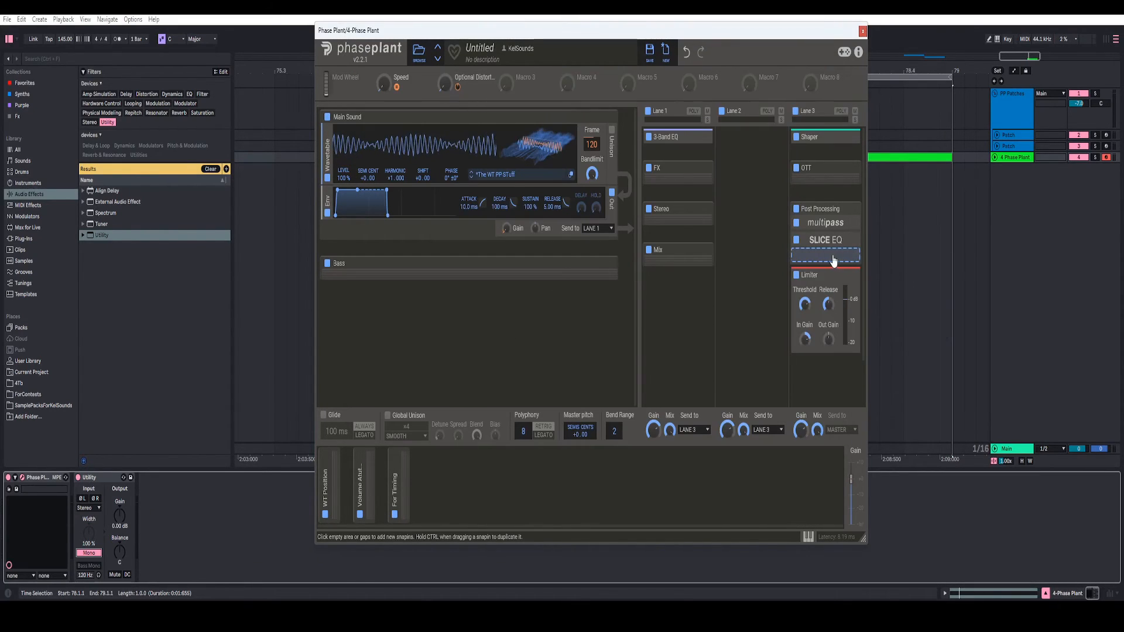
click(848, 213)
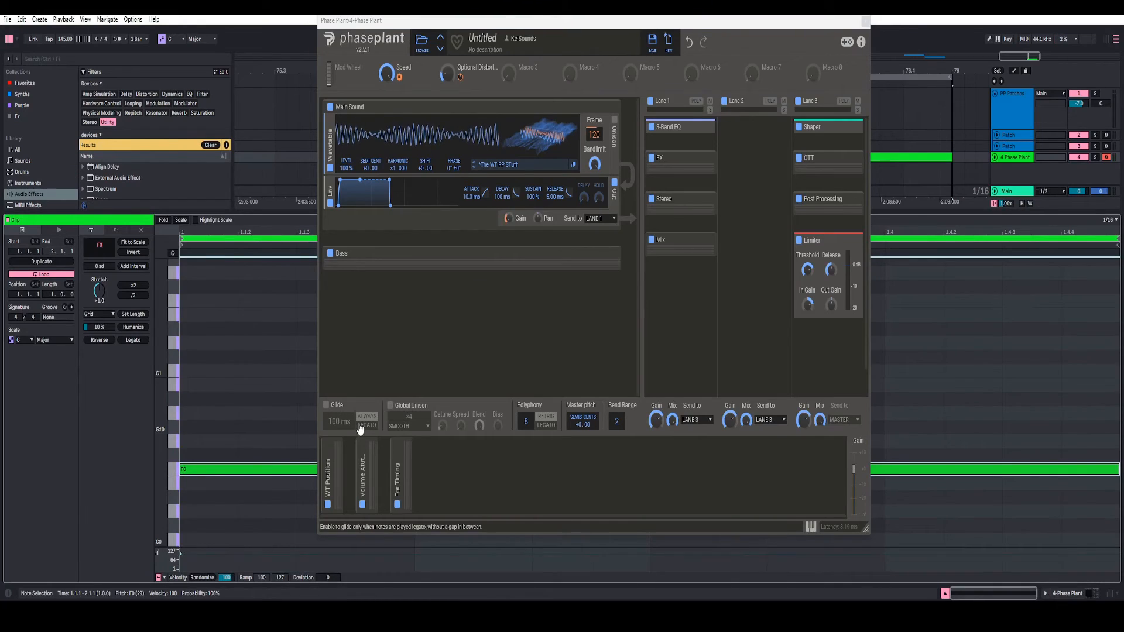
Step: Lower the bass clip's MIDI note to E0 and delete the Utility device used for mono testing
key(Down)
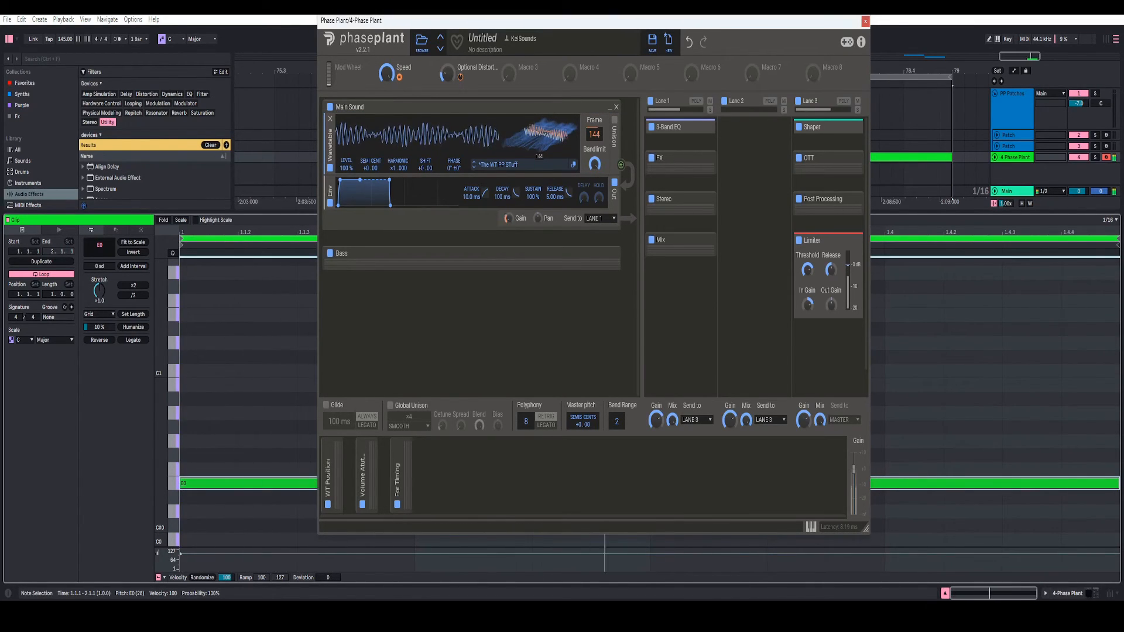
drag(539, 140, 539, 148)
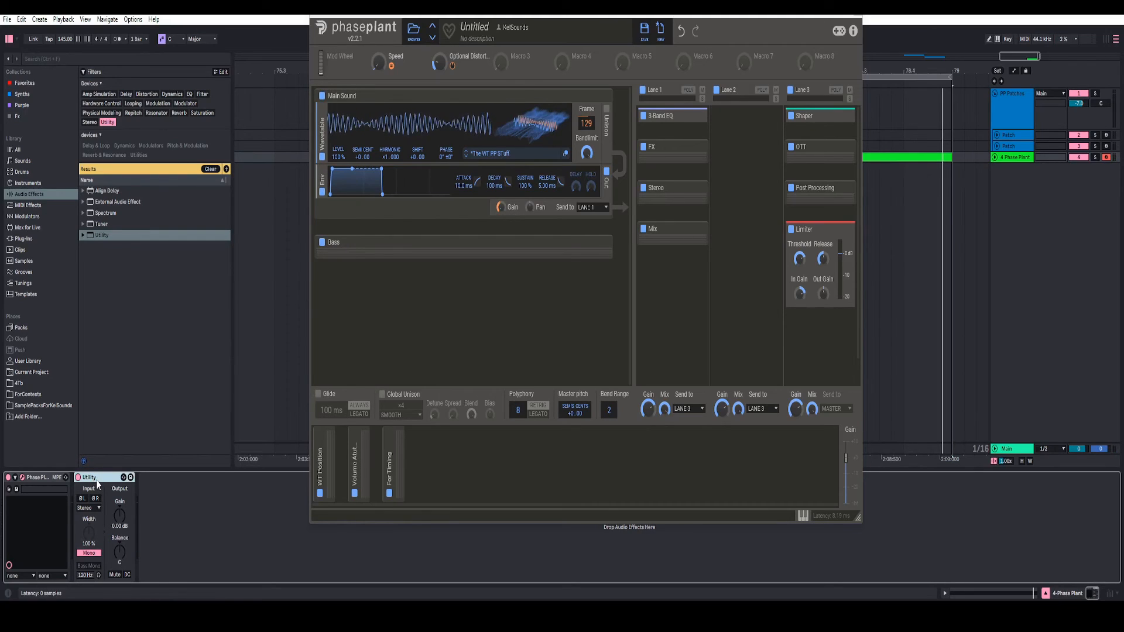
key(Delete)
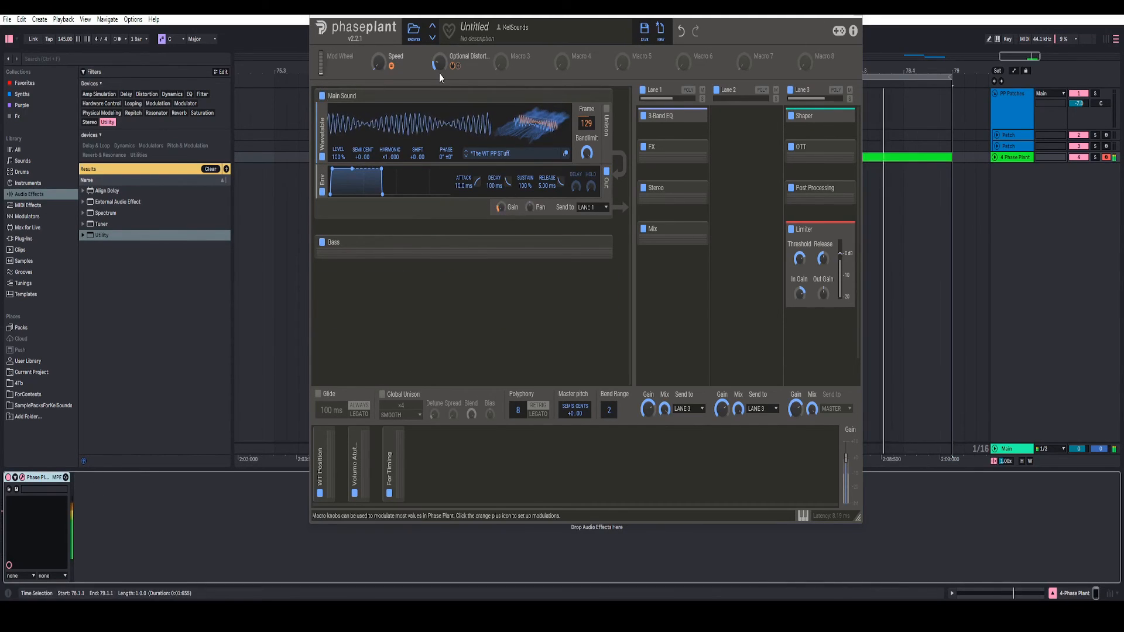
Step: Audition the bass with the Optional Distortion macro at 0%, a raised Speed macro, and wavetable Frame values of 124 and 96
drag(437, 64, 437, 88)
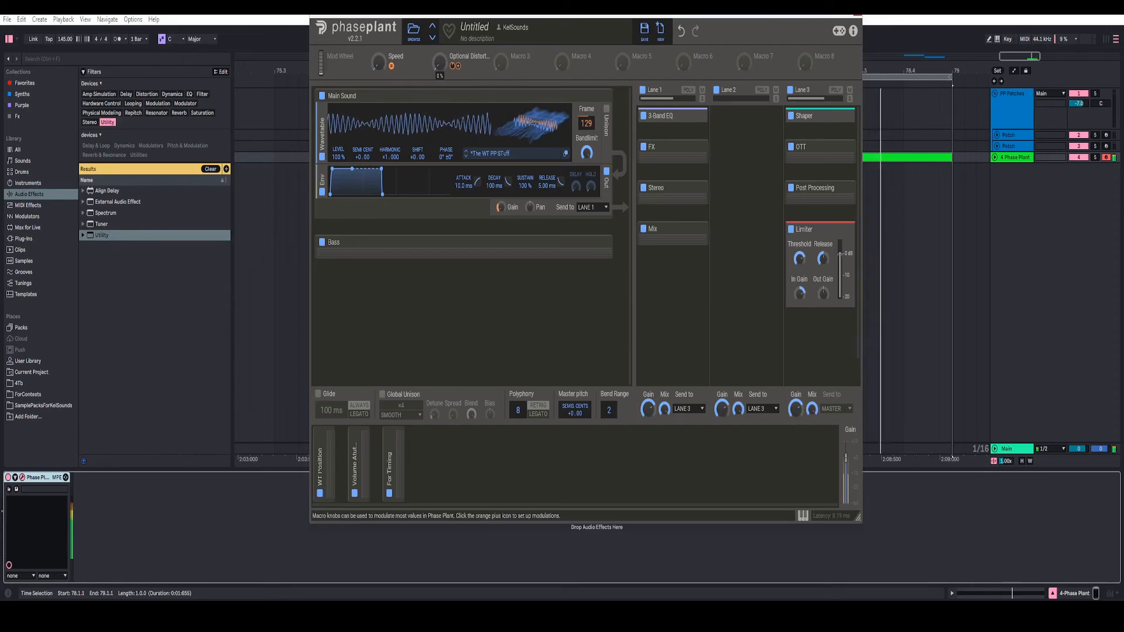
drag(324, 462, 586, 132)
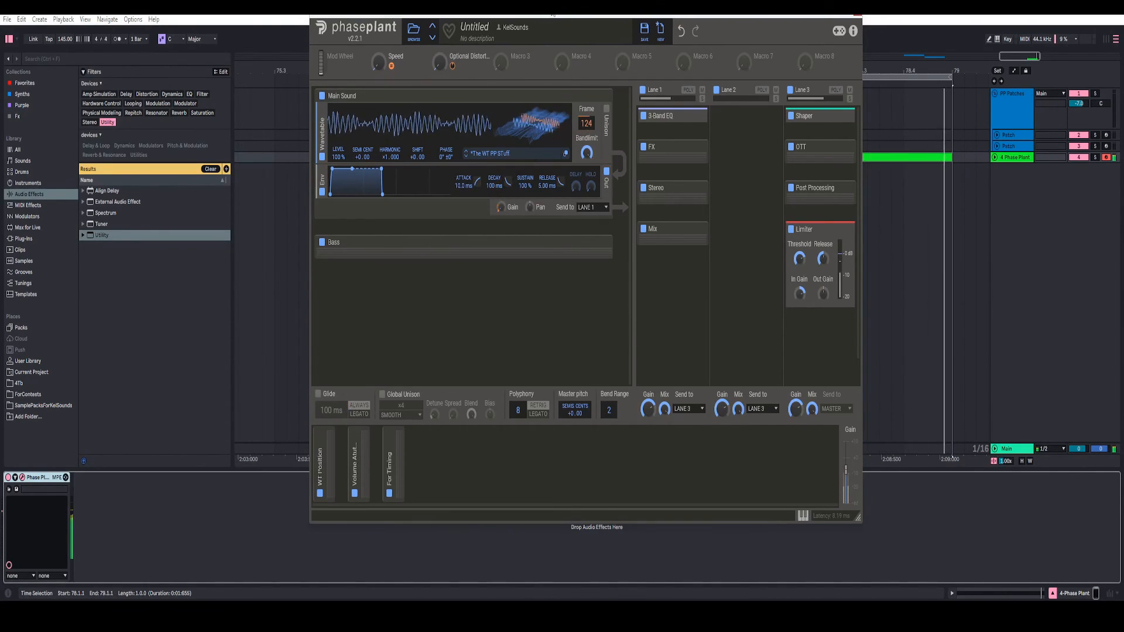
mouse_move(586, 133)
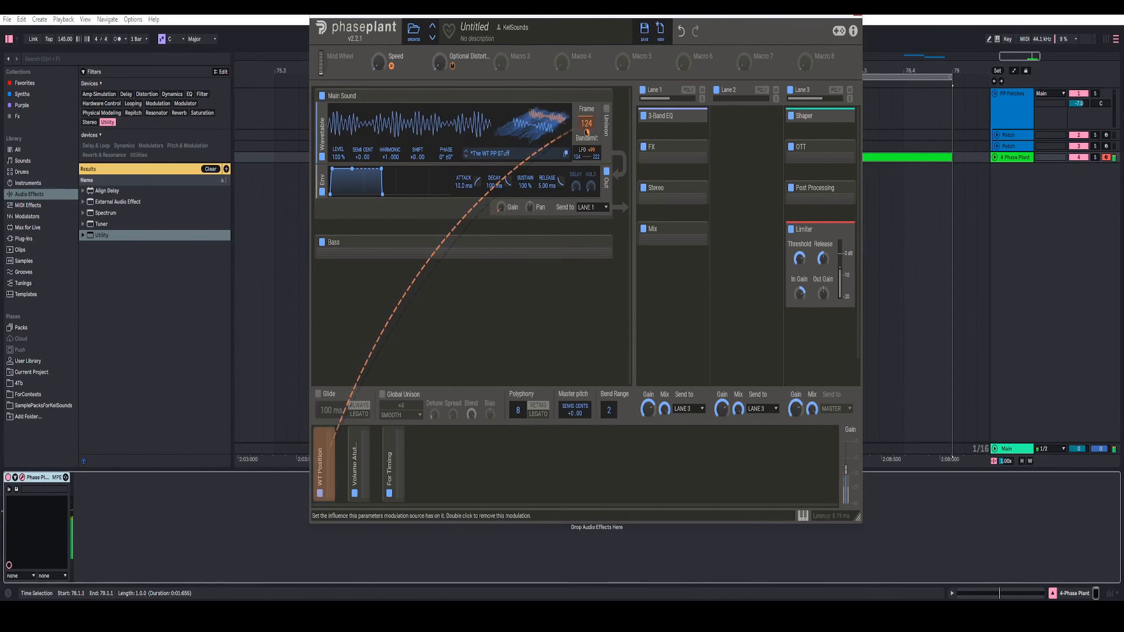
drag(378, 62, 378, 37)
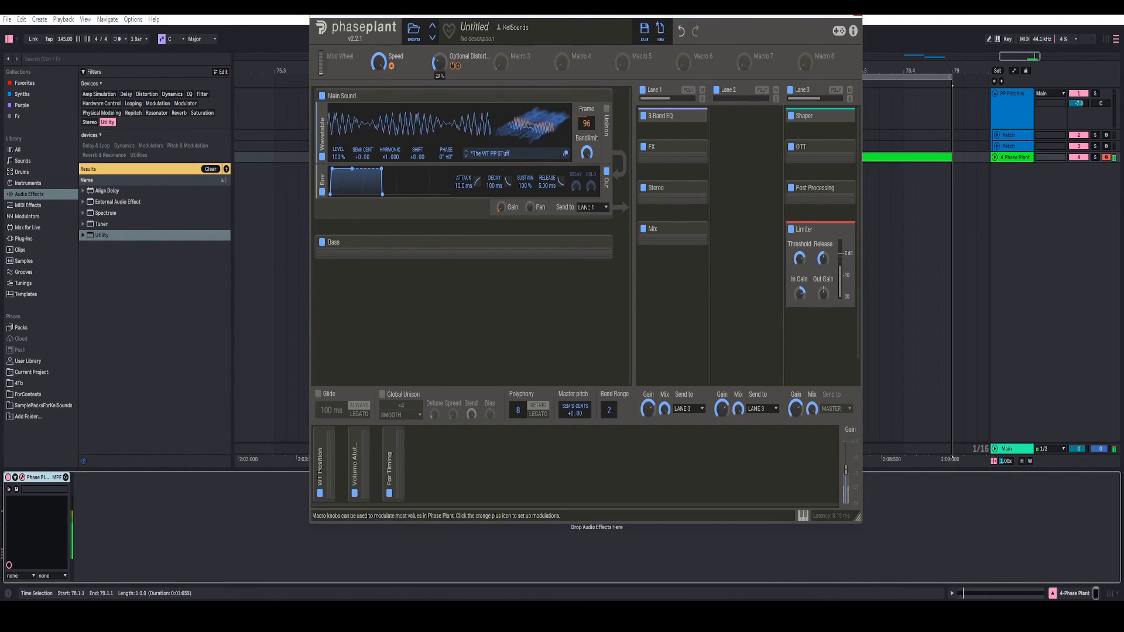
drag(439, 63, 379, 135)
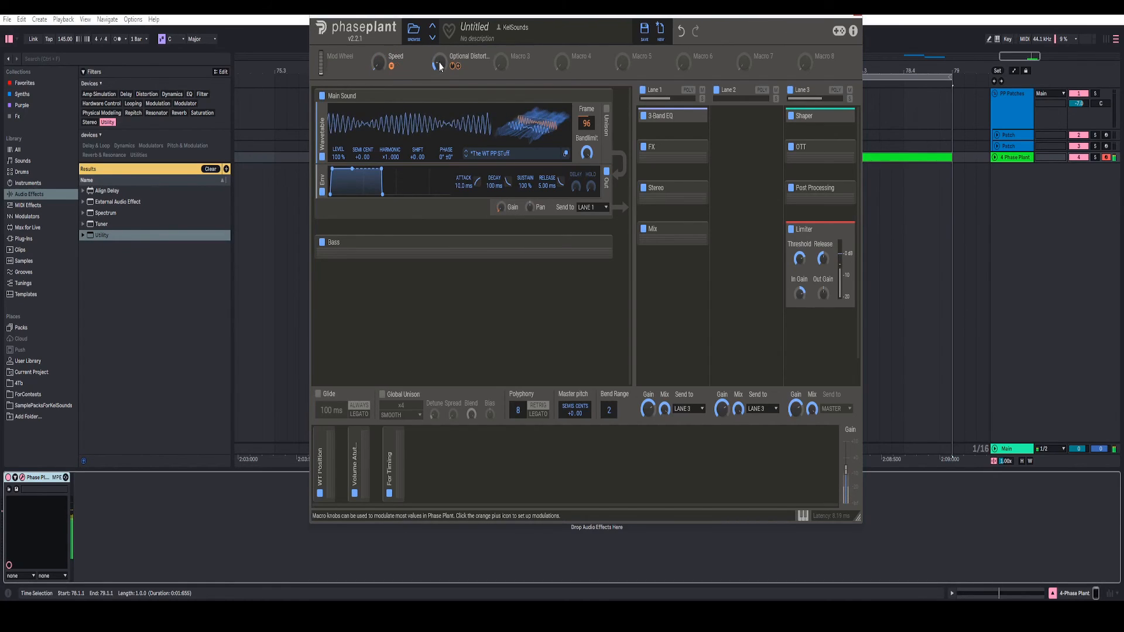
Step: Show the MIDI clip, open the OTT group's first Multipass and check the Release of the lowest band's Dynamics
key(shift+Tab)
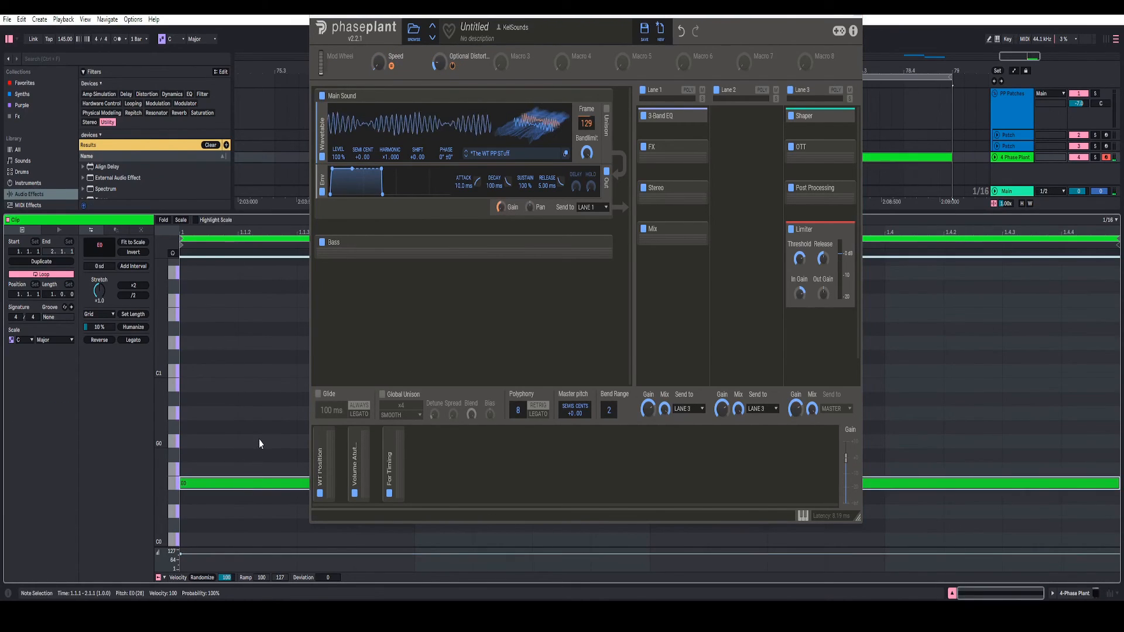
key(Up)
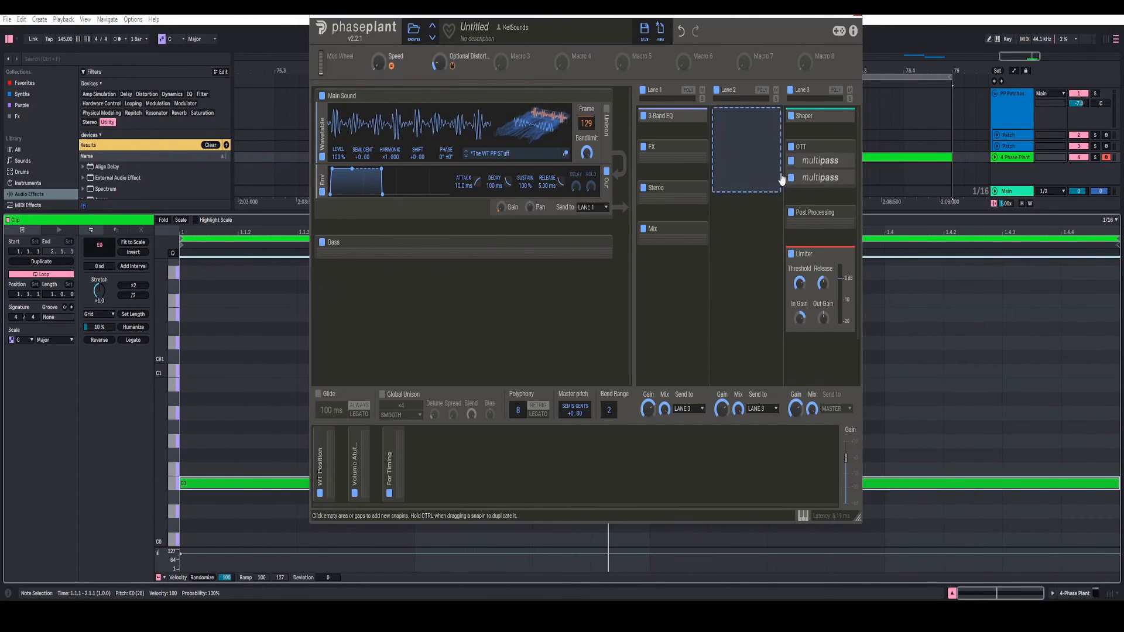
click(845, 162)
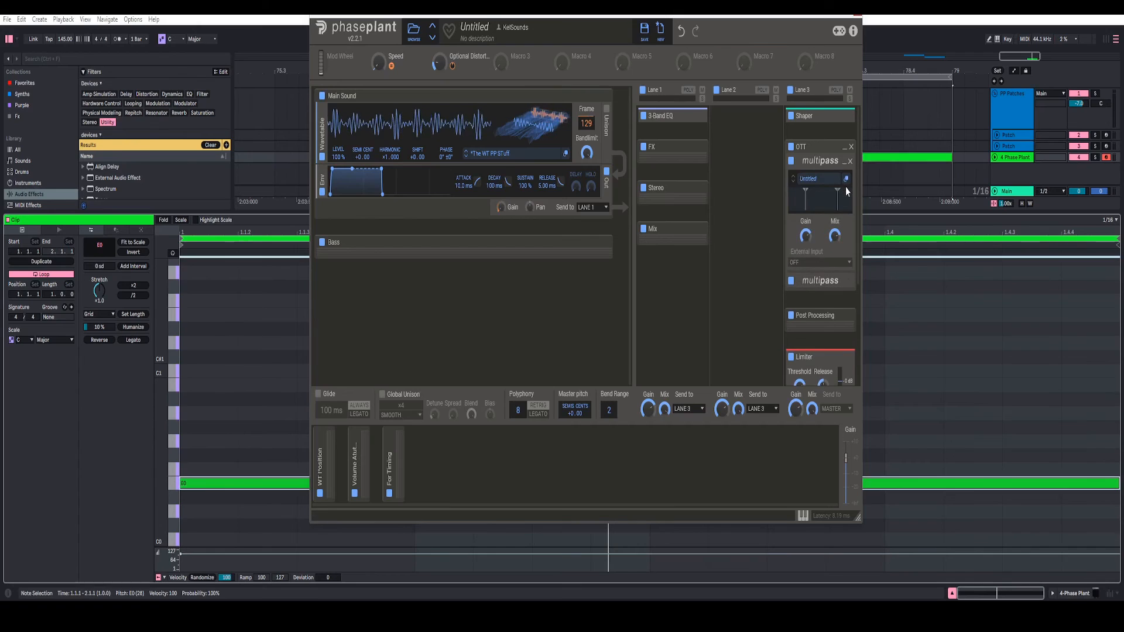
click(846, 179)
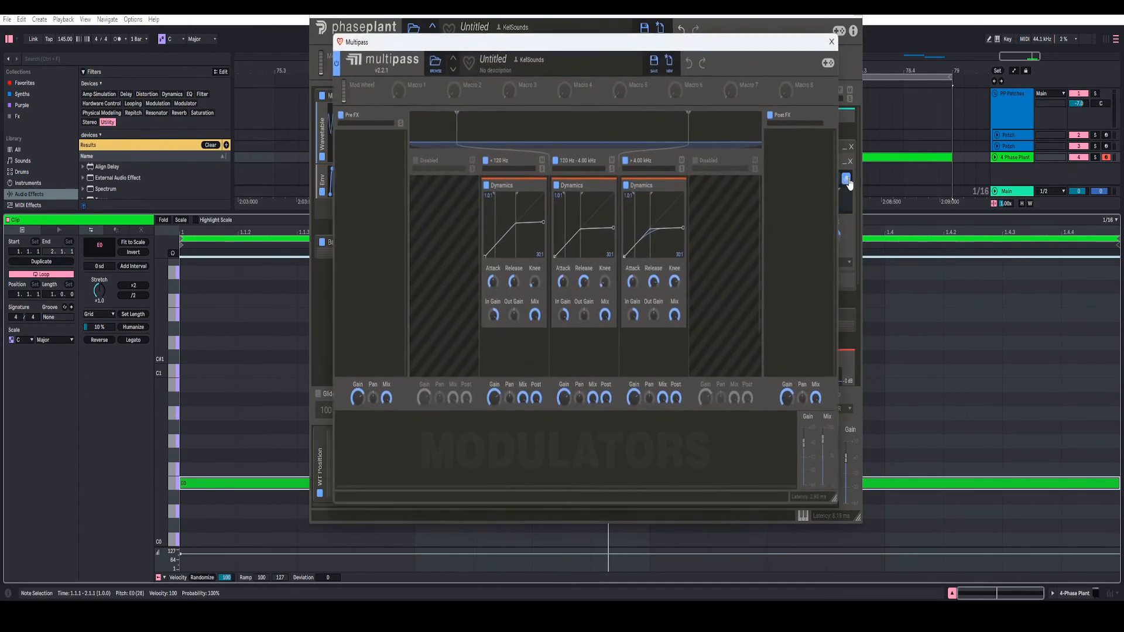
right_click(516, 288)
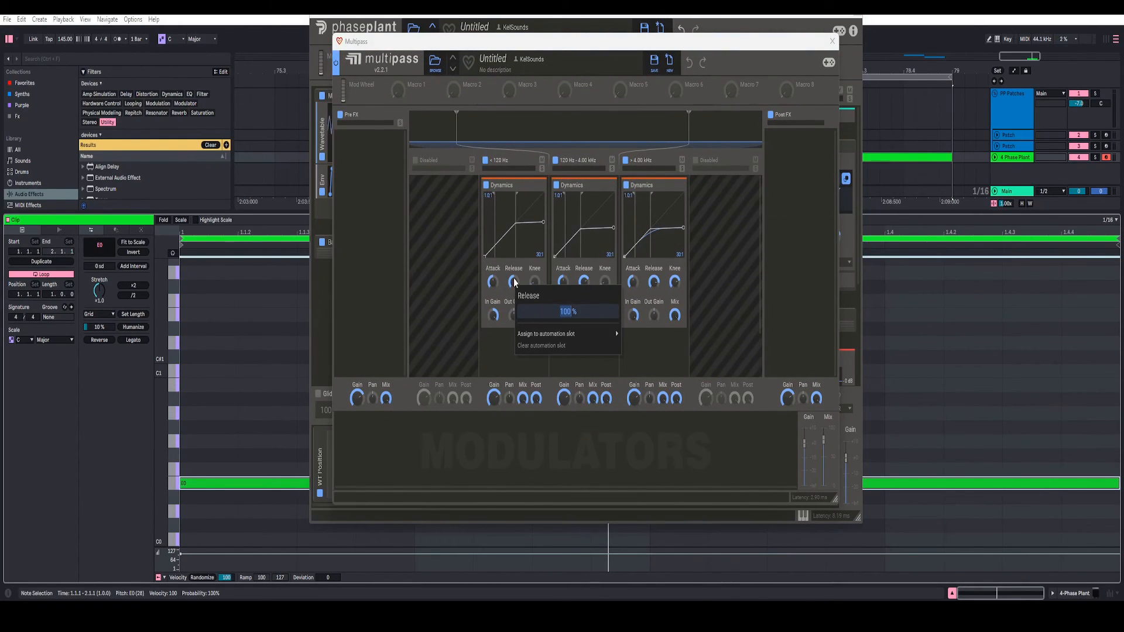
click(509, 276)
click(832, 41)
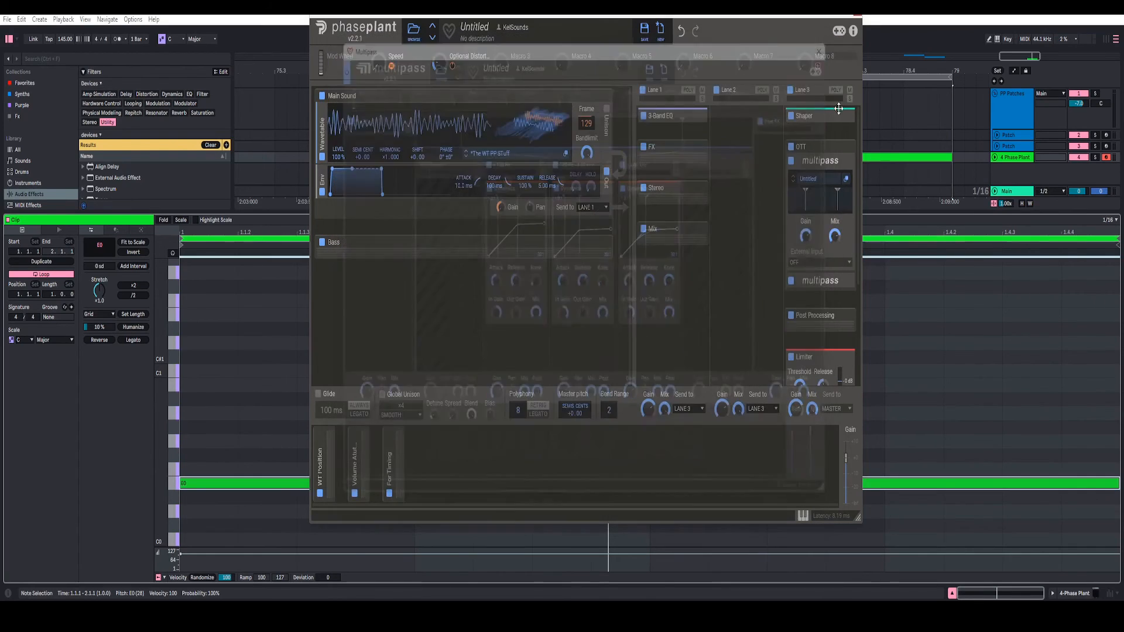
Step: Check the Mix amounts of the first and second Multipass in the OTT group
click(844, 163)
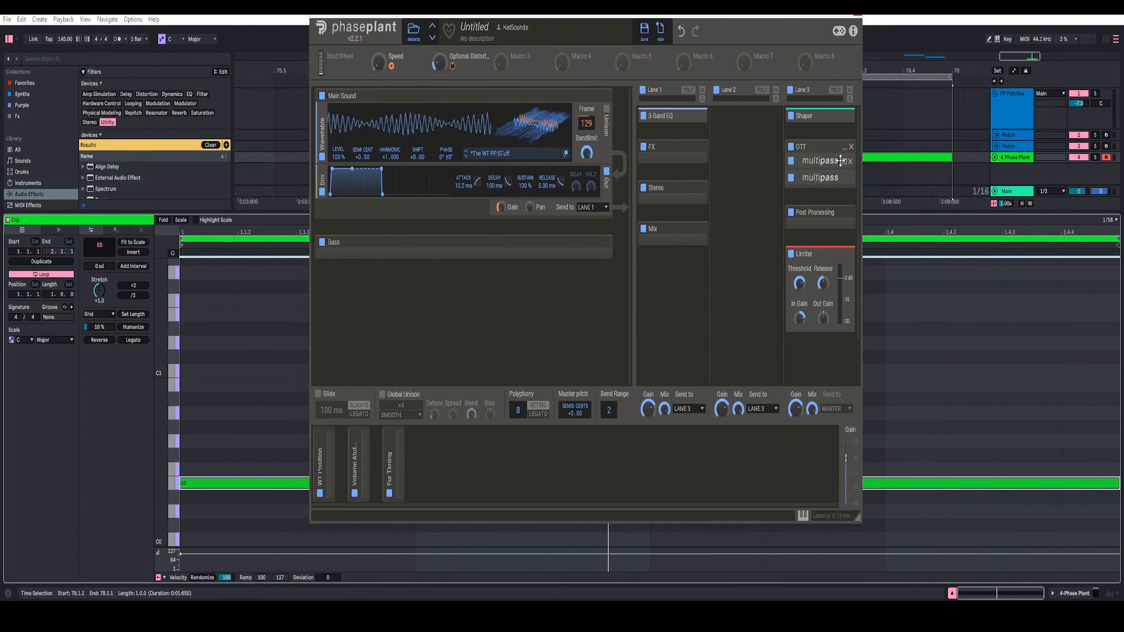
click(843, 162)
right_click(835, 235)
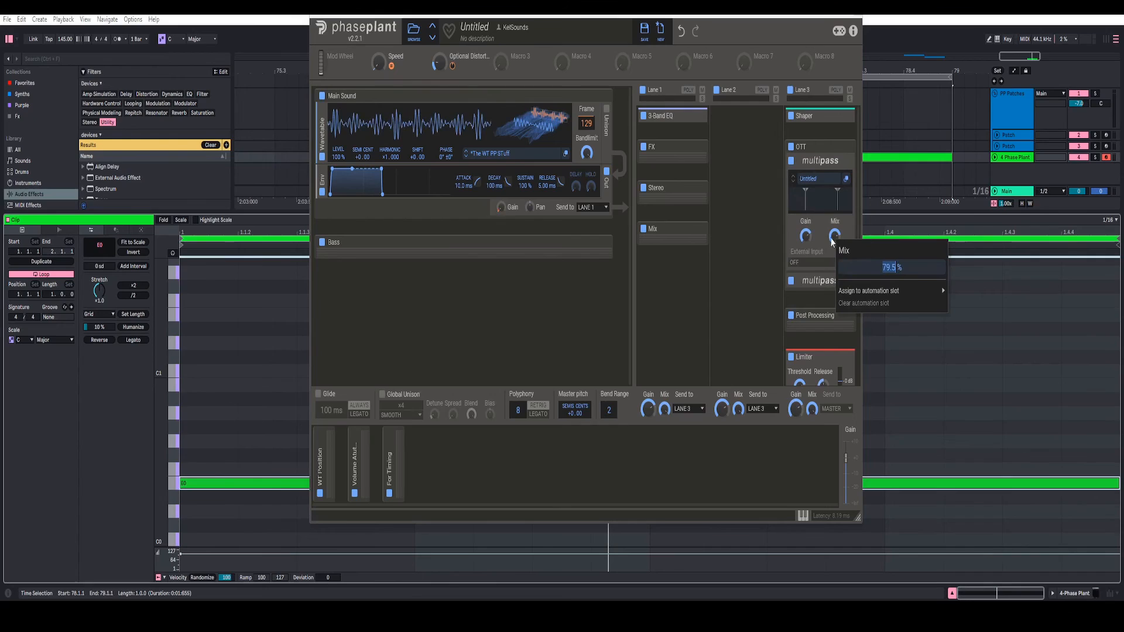
click(805, 223)
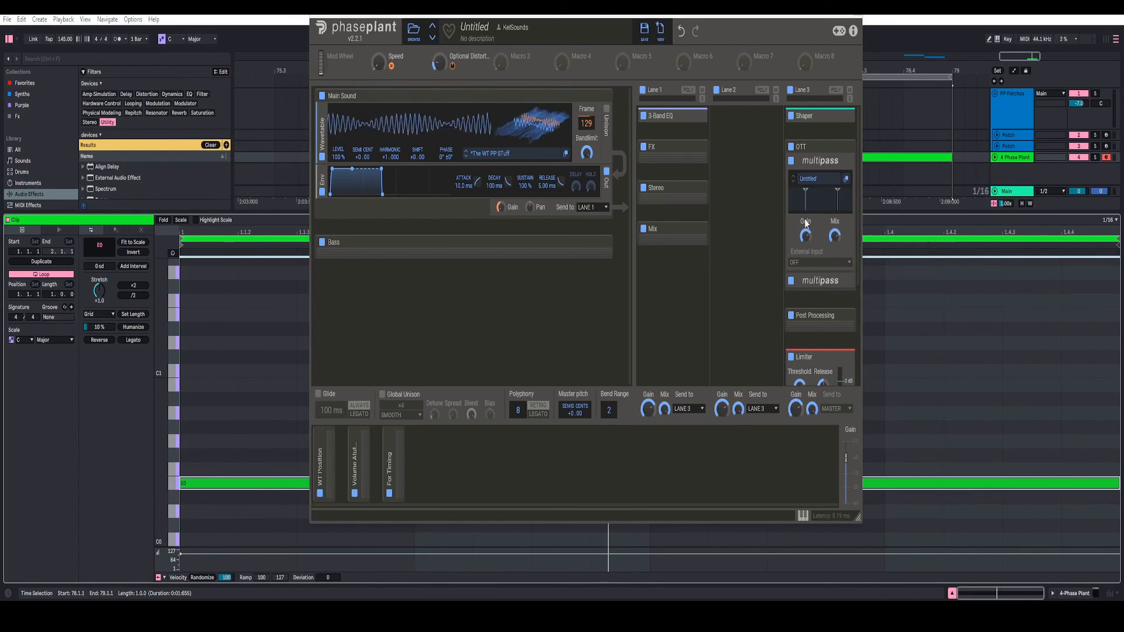
click(843, 163)
click(841, 180)
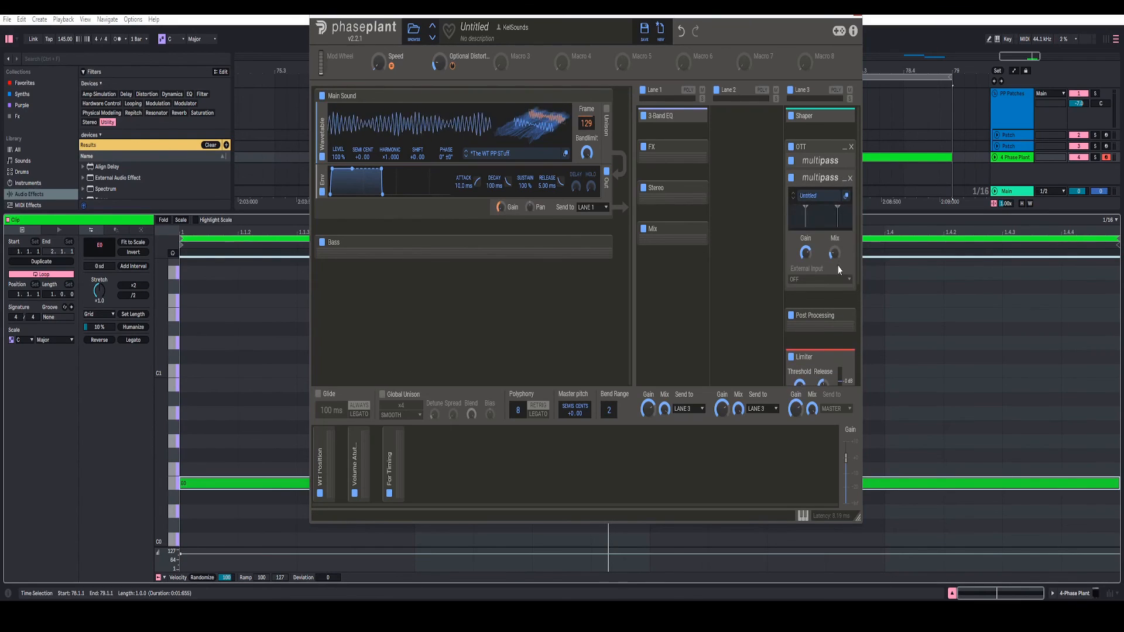
right_click(835, 254)
click(792, 237)
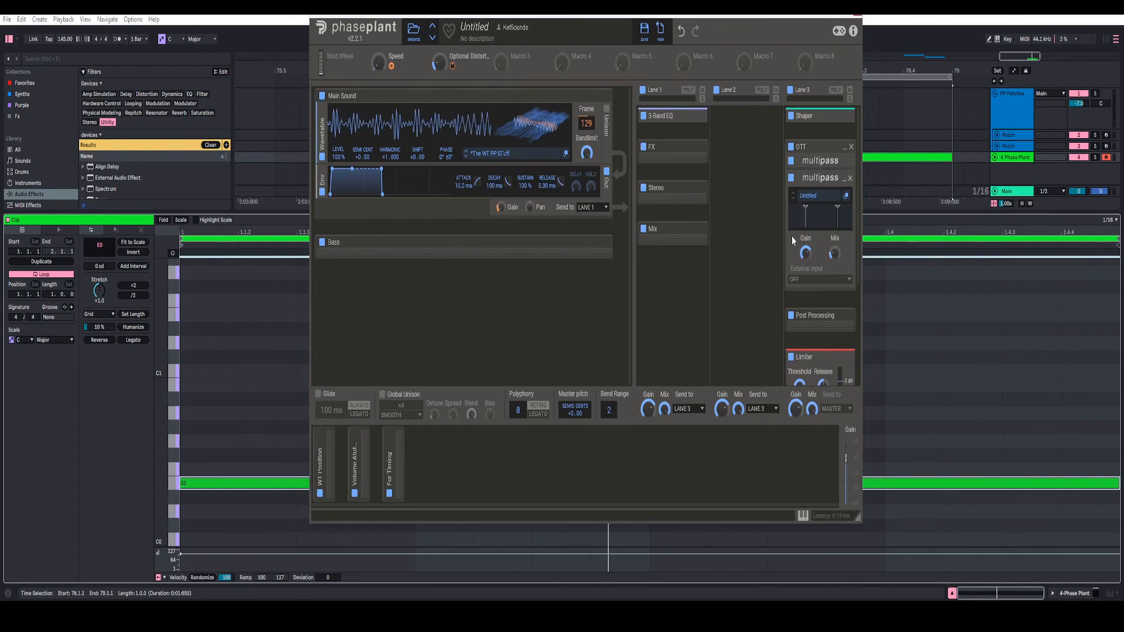
Step: Collapse the second Multipass and the Limiter, and move the clip's MIDI note up to F0
click(841, 178)
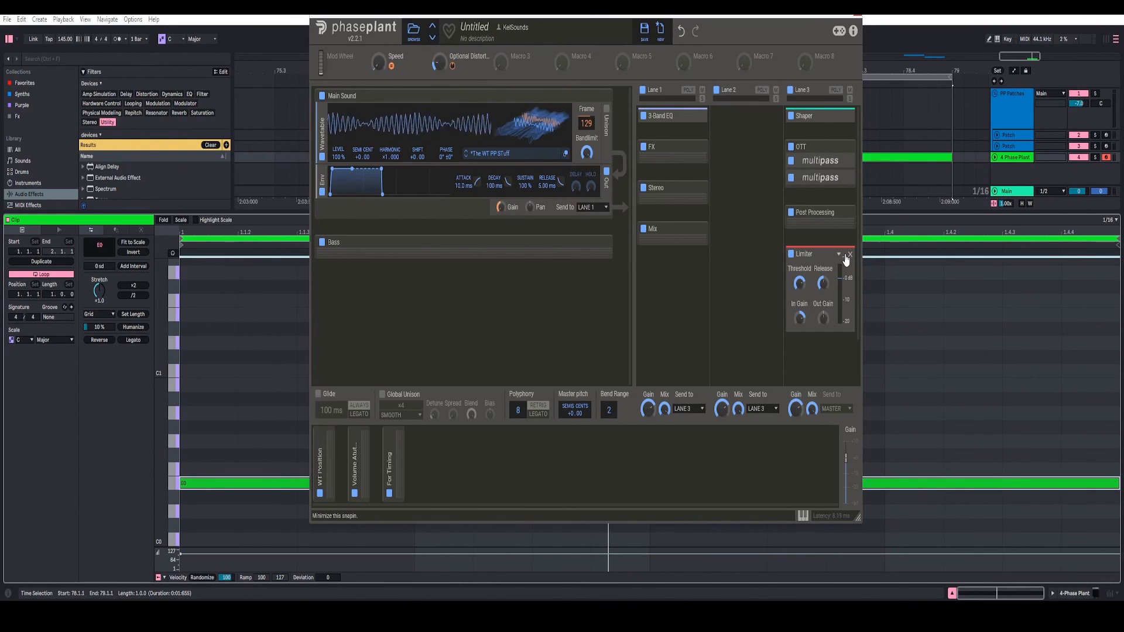
click(844, 255)
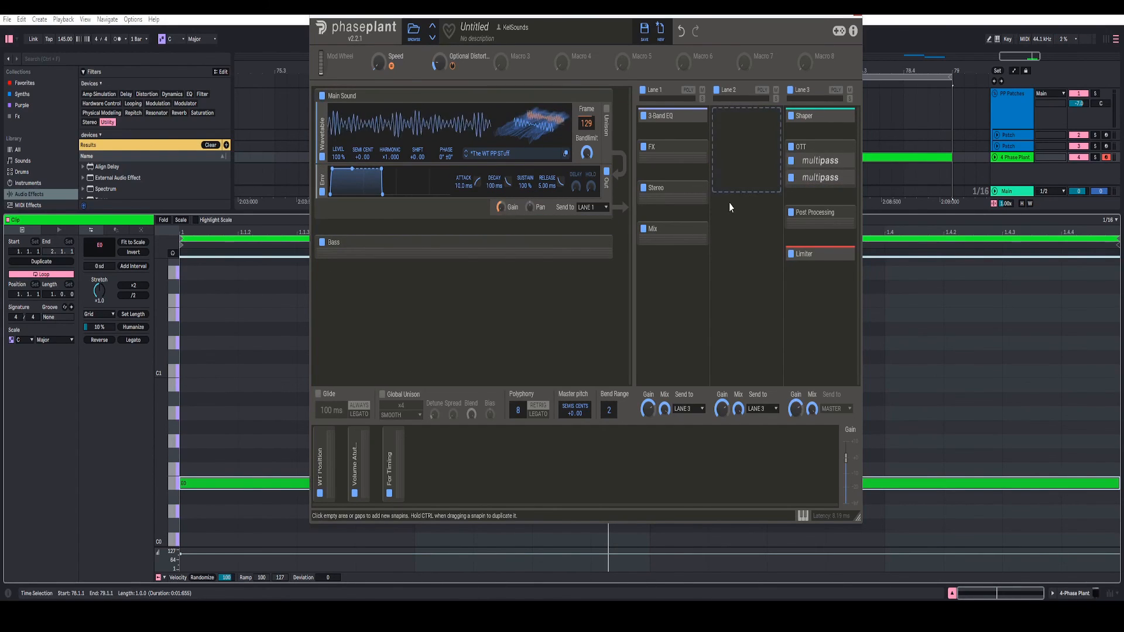
drag(209, 481, 209, 469)
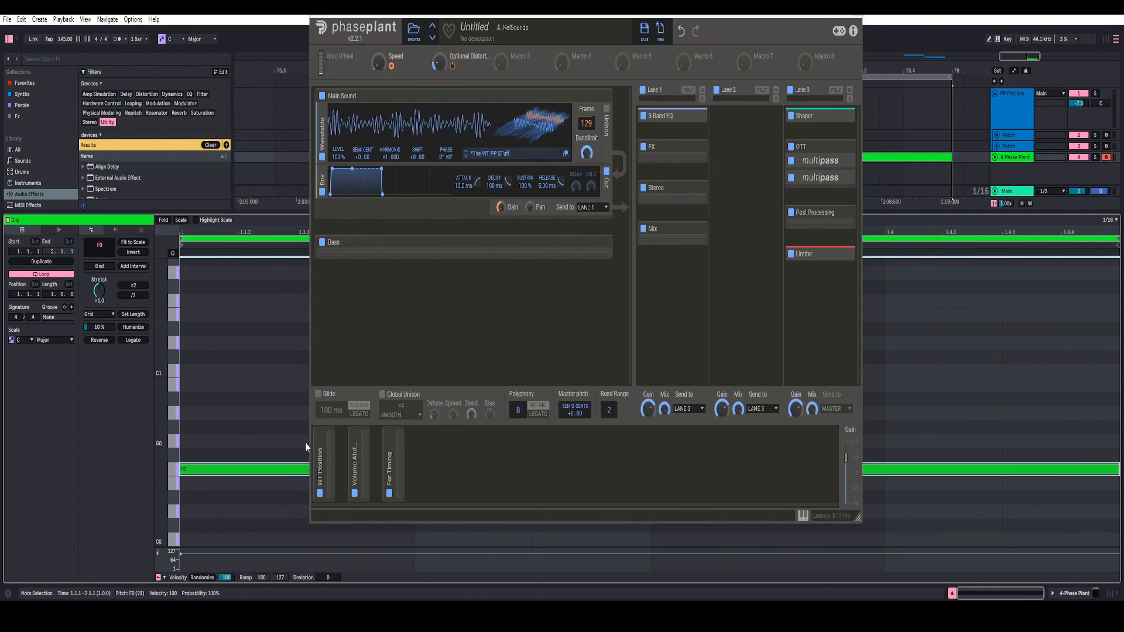
Step: Lower the synth's output Gain slightly and collapse the OTT group on Lane 3
drag(845, 460, 846, 469)
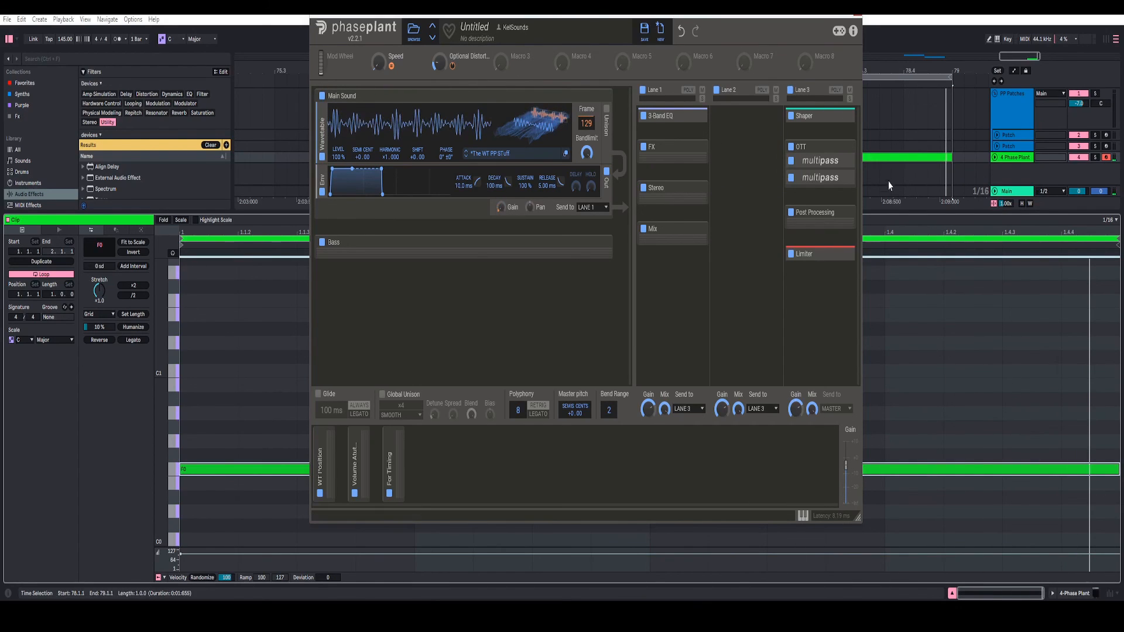
click(843, 151)
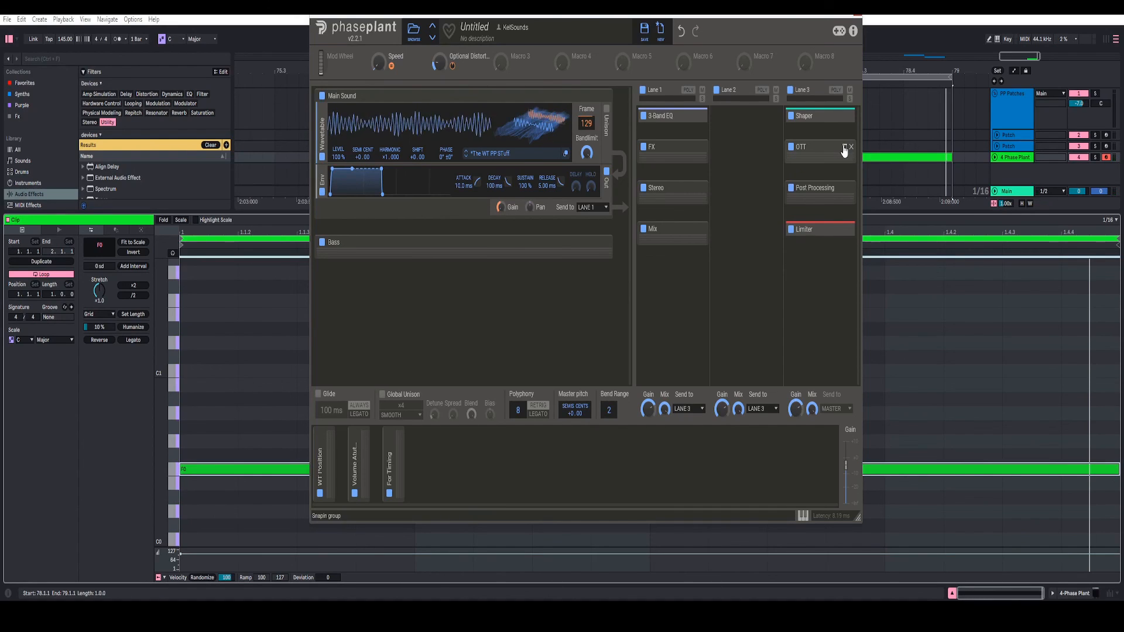